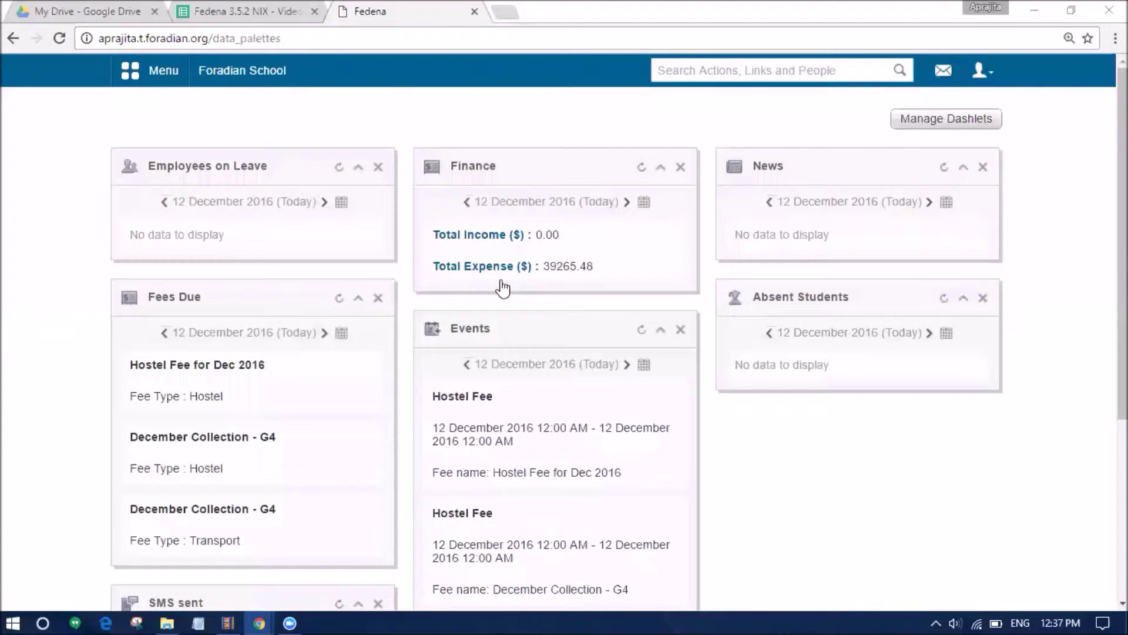
# Open the batch-wise fee submission page under the finance module's fee collection
pyautogui.click(159, 82)
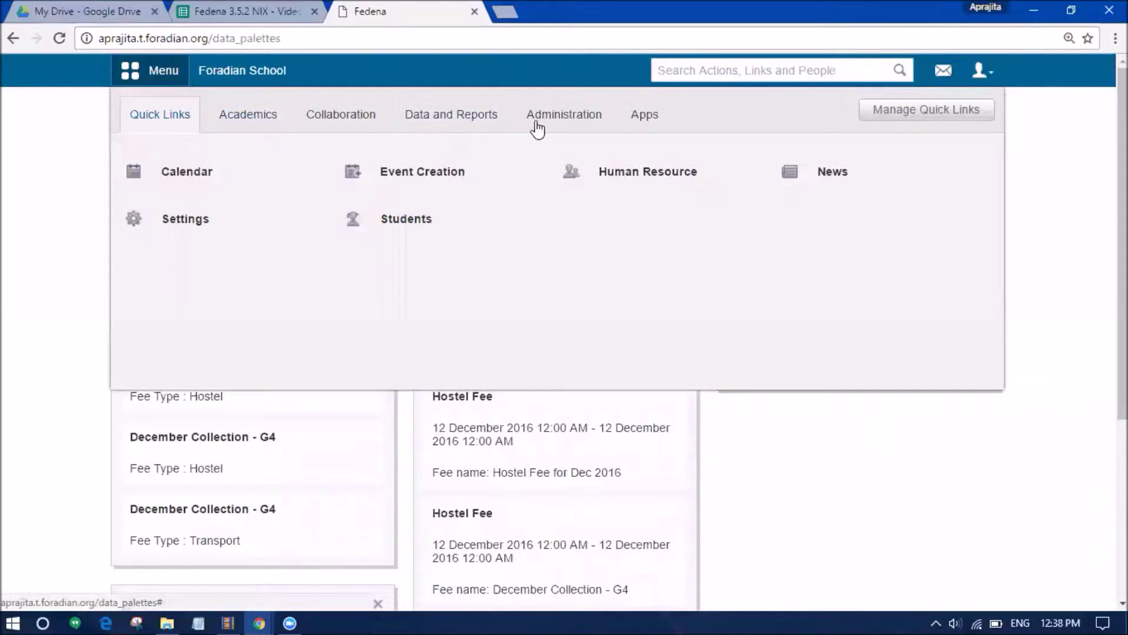
pyautogui.click(561, 118)
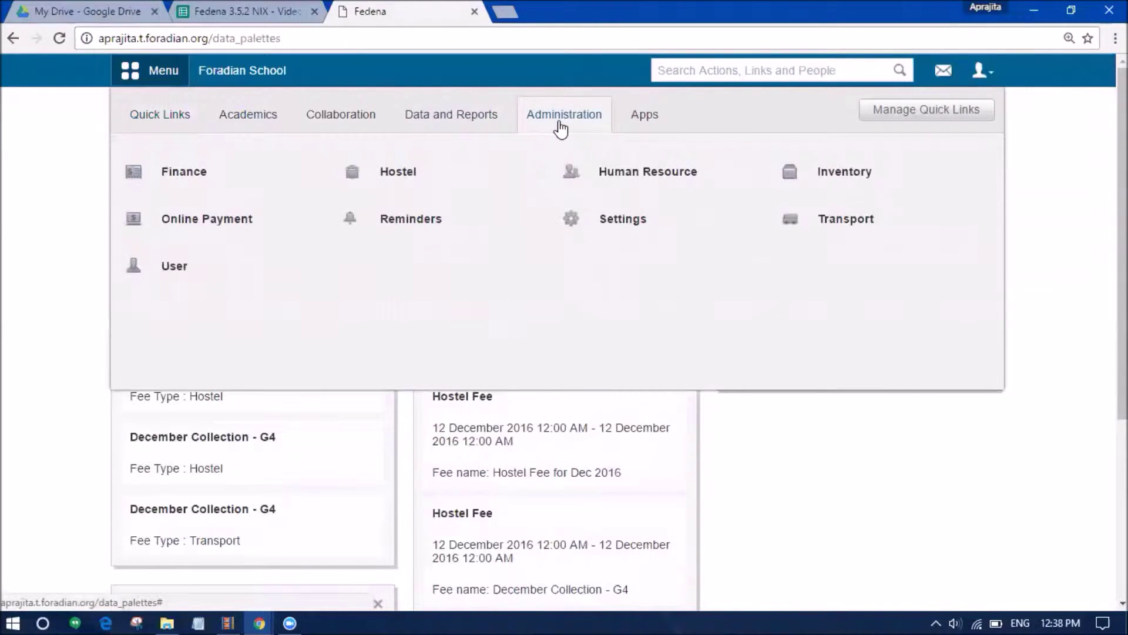
pyautogui.click(182, 177)
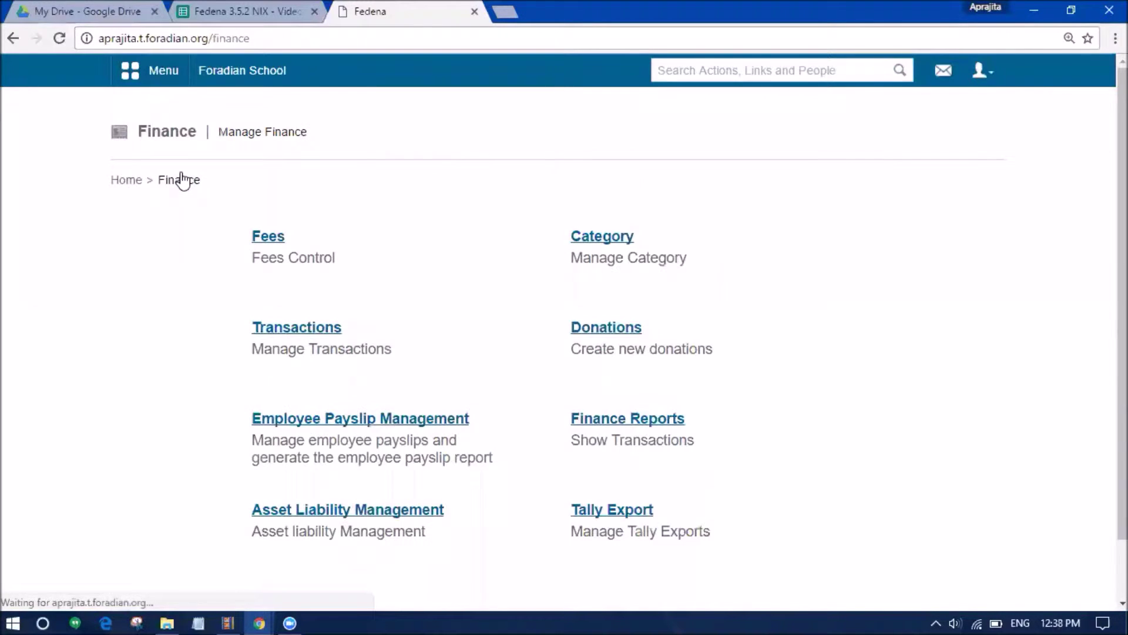
pyautogui.click(263, 238)
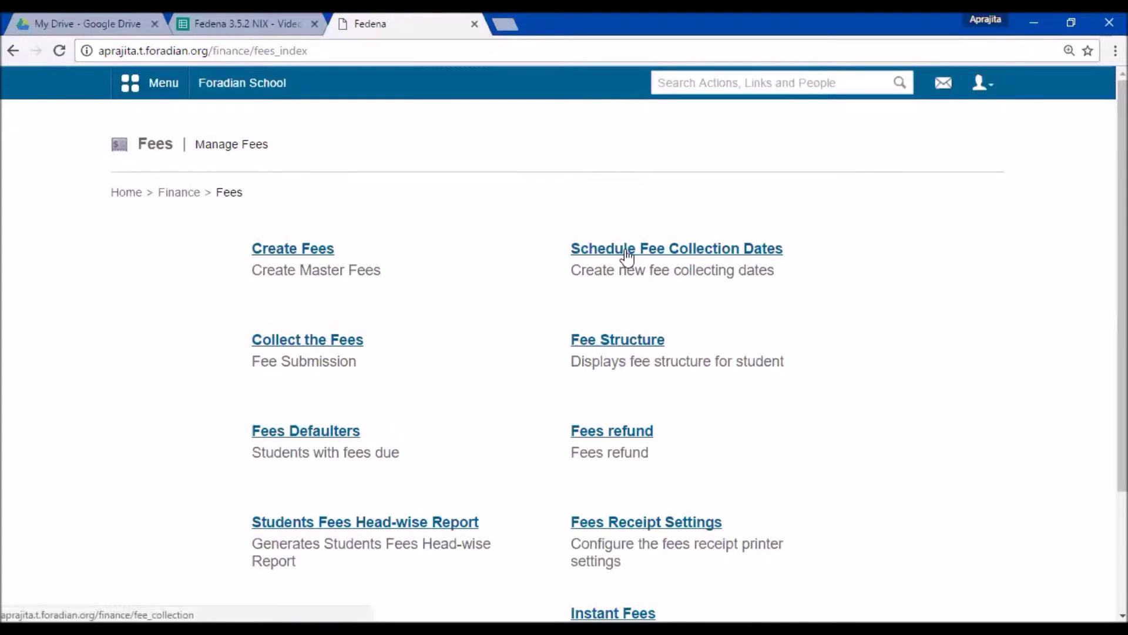
pyautogui.scroll(-1, 456, 342)
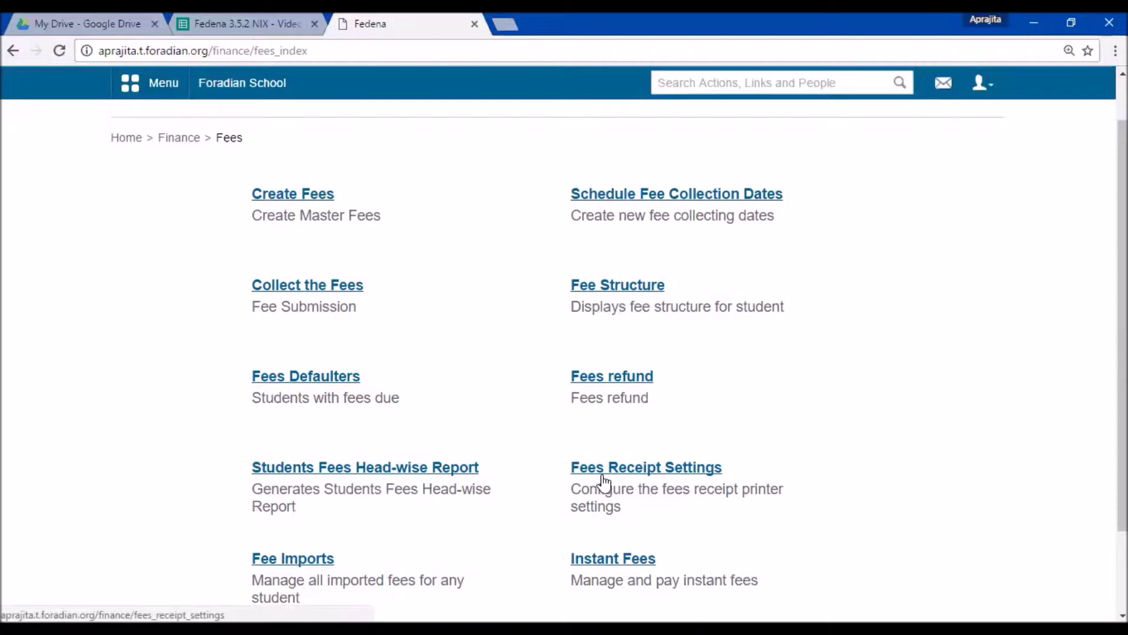
pyautogui.click(291, 288)
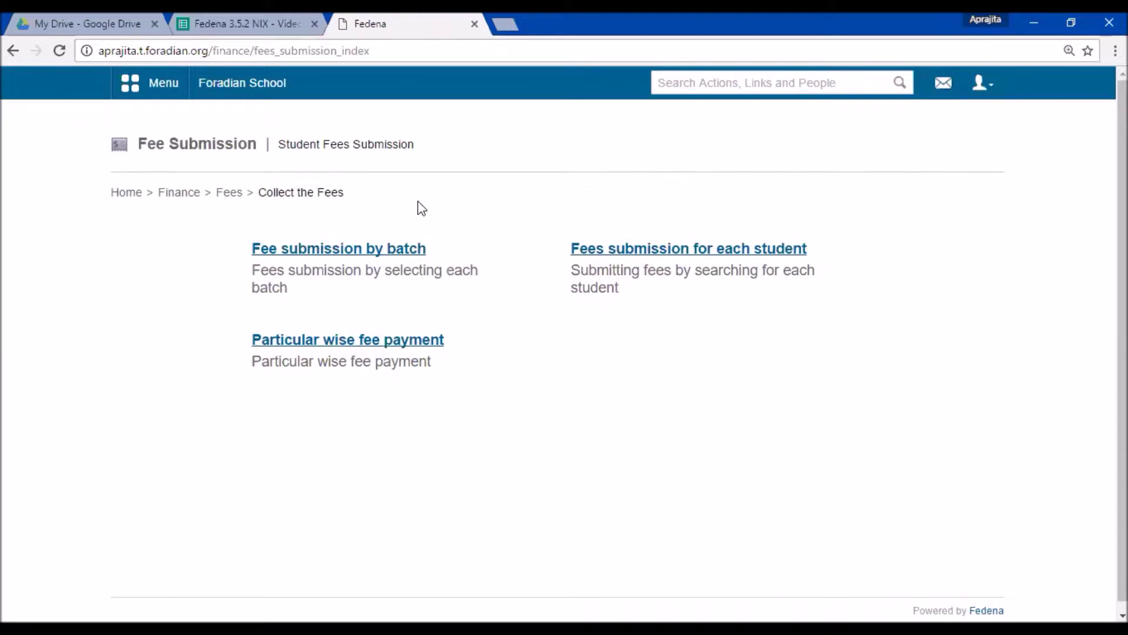
pyautogui.click(326, 250)
# Load the fee submission for batch G4 - A 2016 with the master fee collection Academic Fee - 2016 Grade 4
pyautogui.click(241, 253)
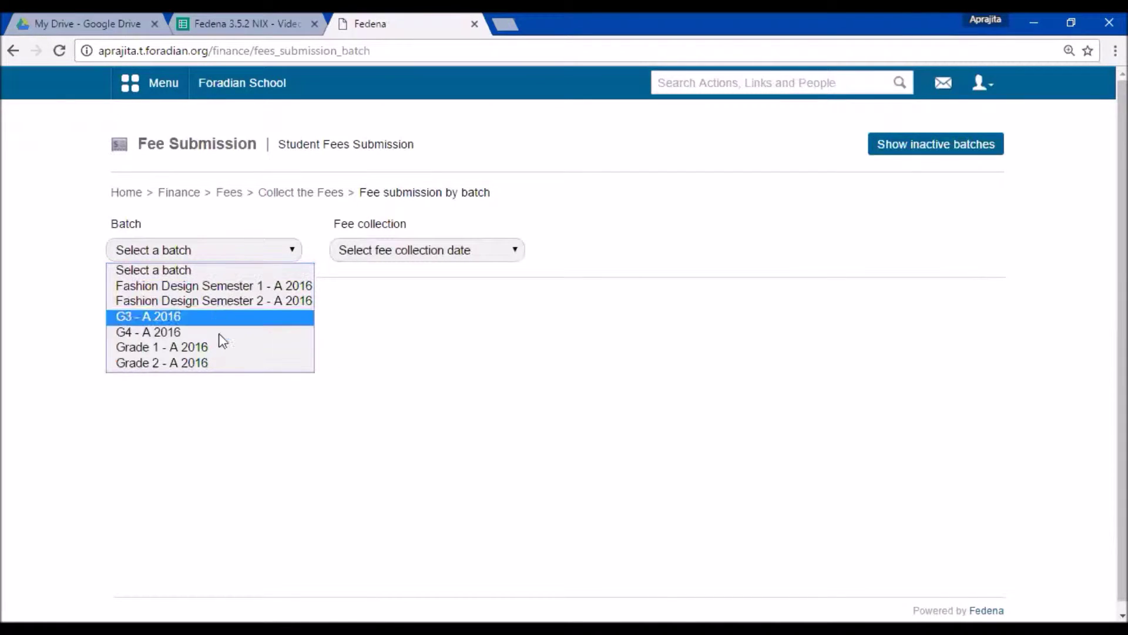
pyautogui.click(216, 338)
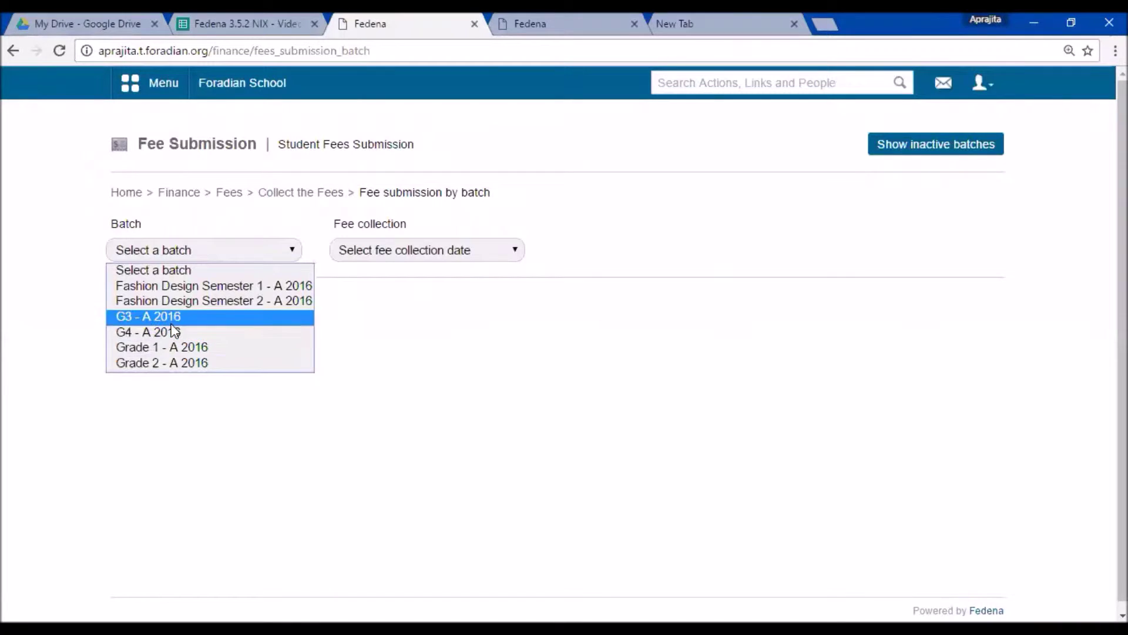
pyautogui.click(174, 331)
pyautogui.click(360, 261)
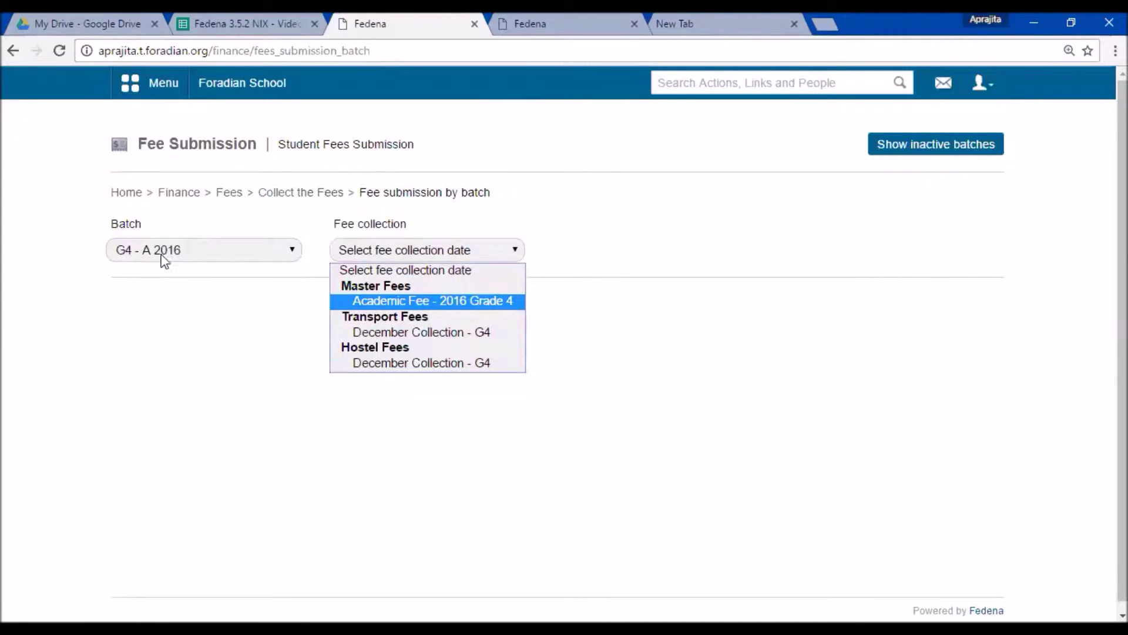
pyautogui.click(425, 305)
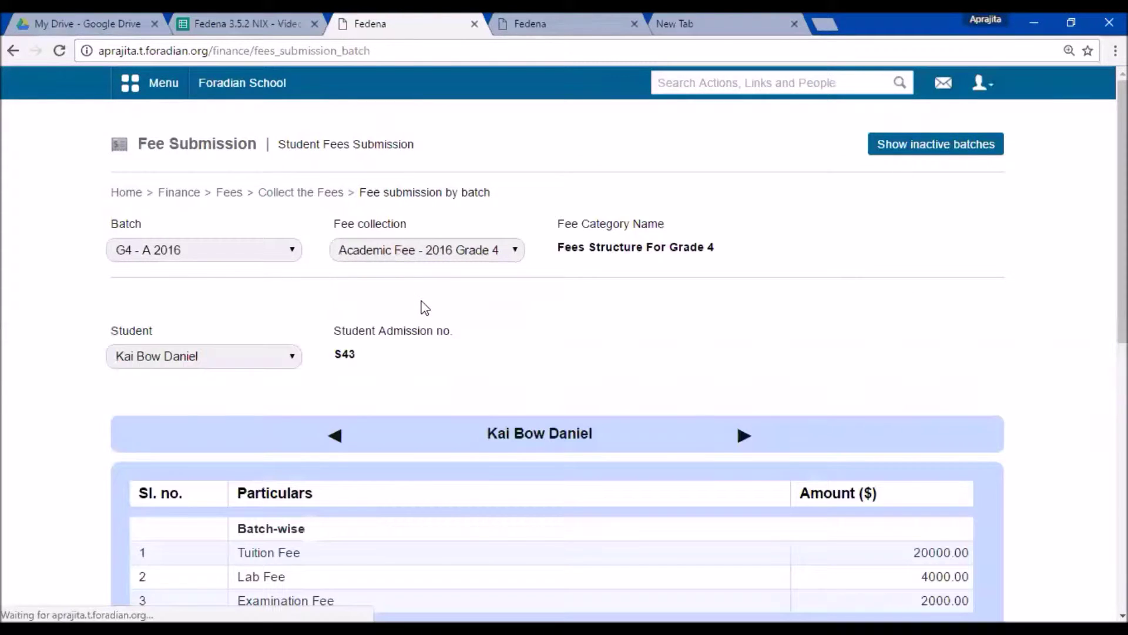
# Look through the list of students available in the batch without choosing another one
pyautogui.scroll(-2, 415, 312)
pyautogui.click(239, 254)
pyautogui.scroll(-3, 214, 345)
pyautogui.scroll(3, 220, 397)
pyautogui.scroll(-3, 206, 465)
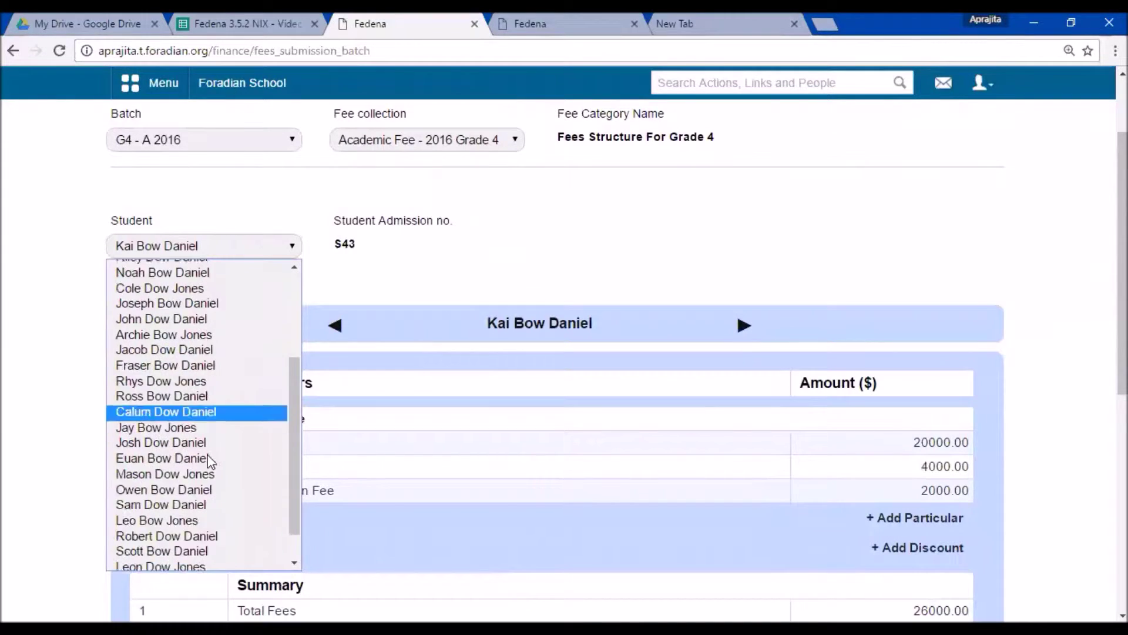
pyautogui.scroll(3, 209, 482)
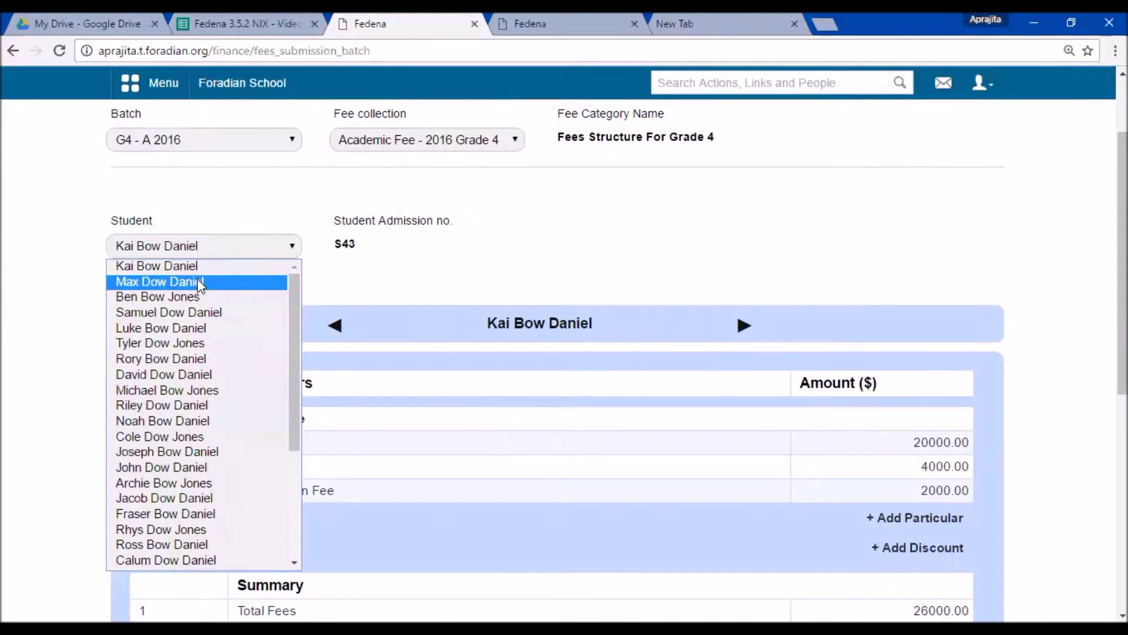
pyautogui.click(41, 285)
# Page forward two students, return to the first one, and go back once more to show the batch's last student
pyautogui.click(744, 326)
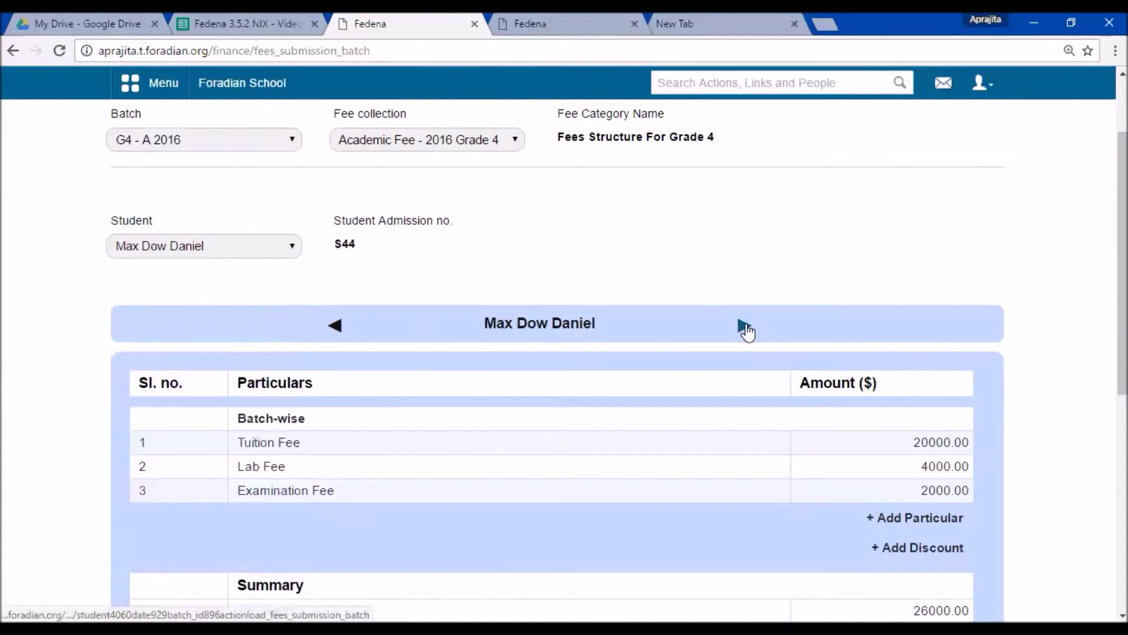
pyautogui.click(744, 326)
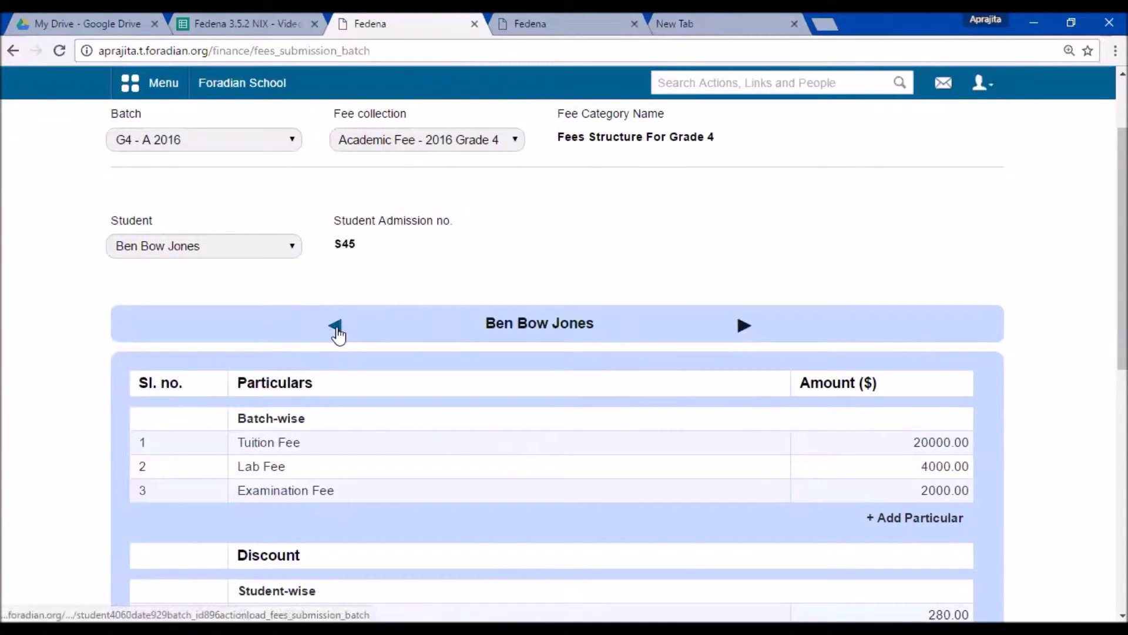
pyautogui.click(336, 330)
pyautogui.click(335, 326)
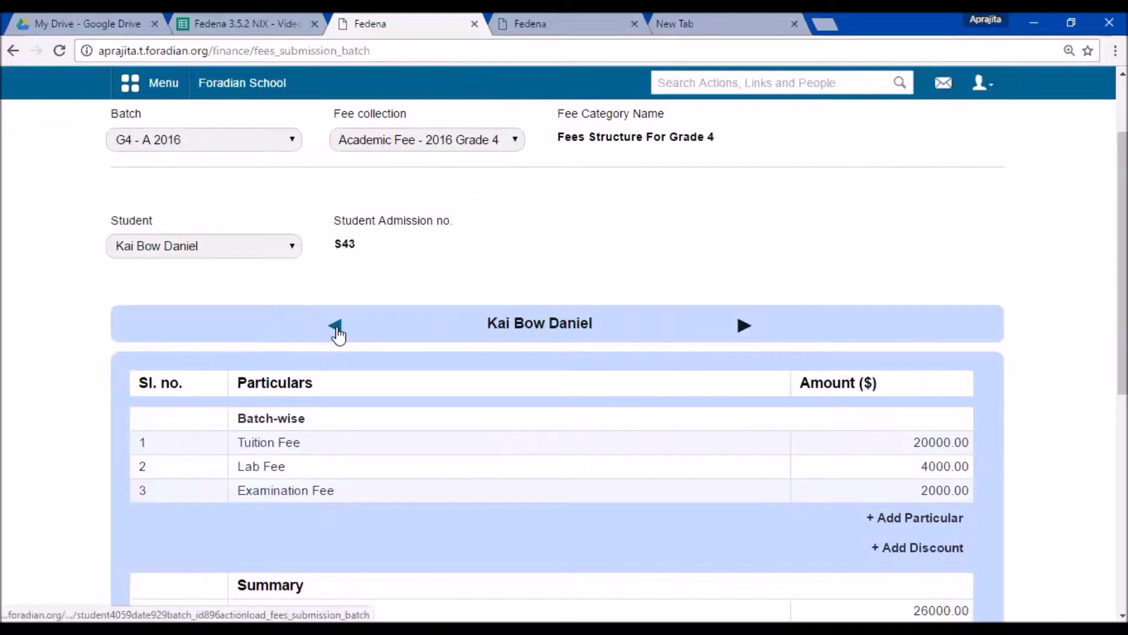
pyautogui.click(335, 327)
# Examine the student's fee particulars, summary totals and payment fields
pyautogui.scroll(-2, 435, 416)
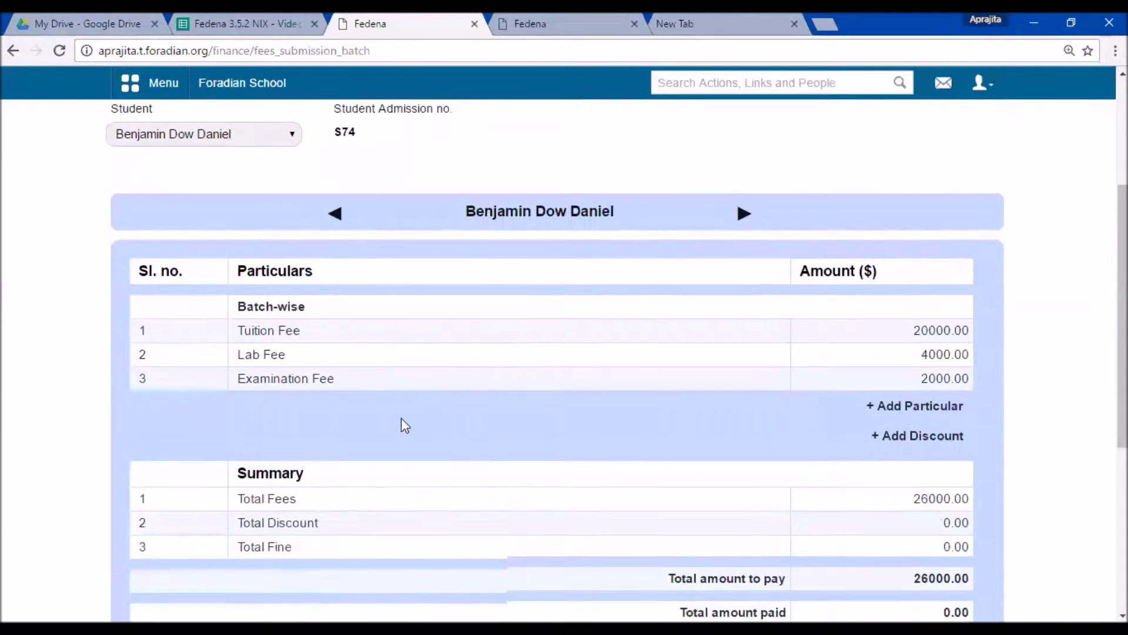
pyautogui.scroll(-2, 404, 425)
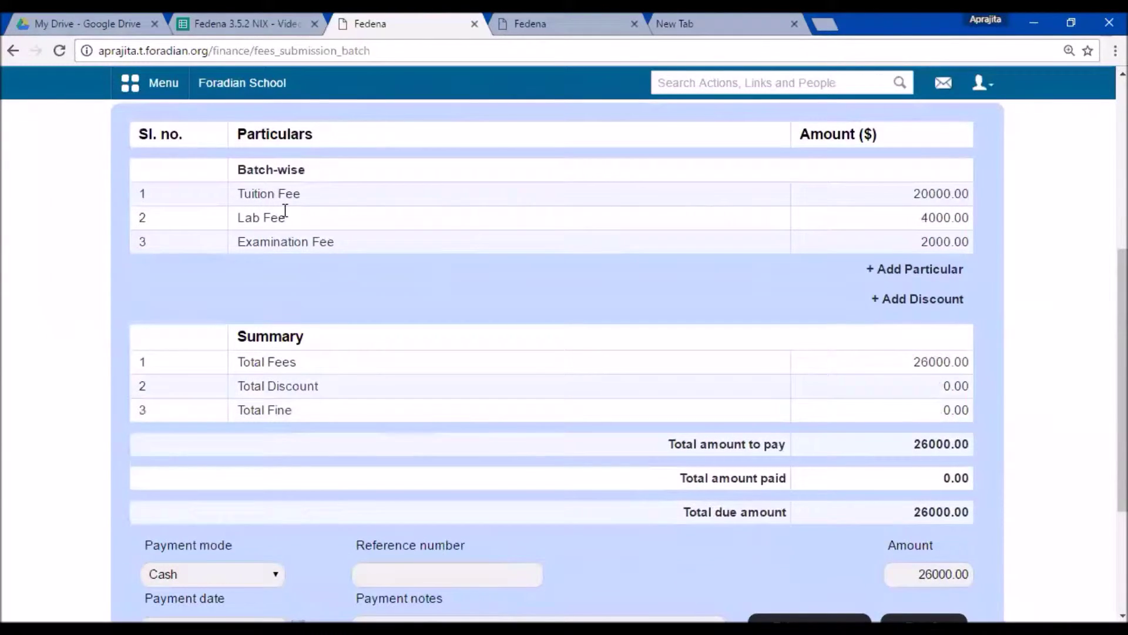
pyautogui.scroll(2, 347, 259)
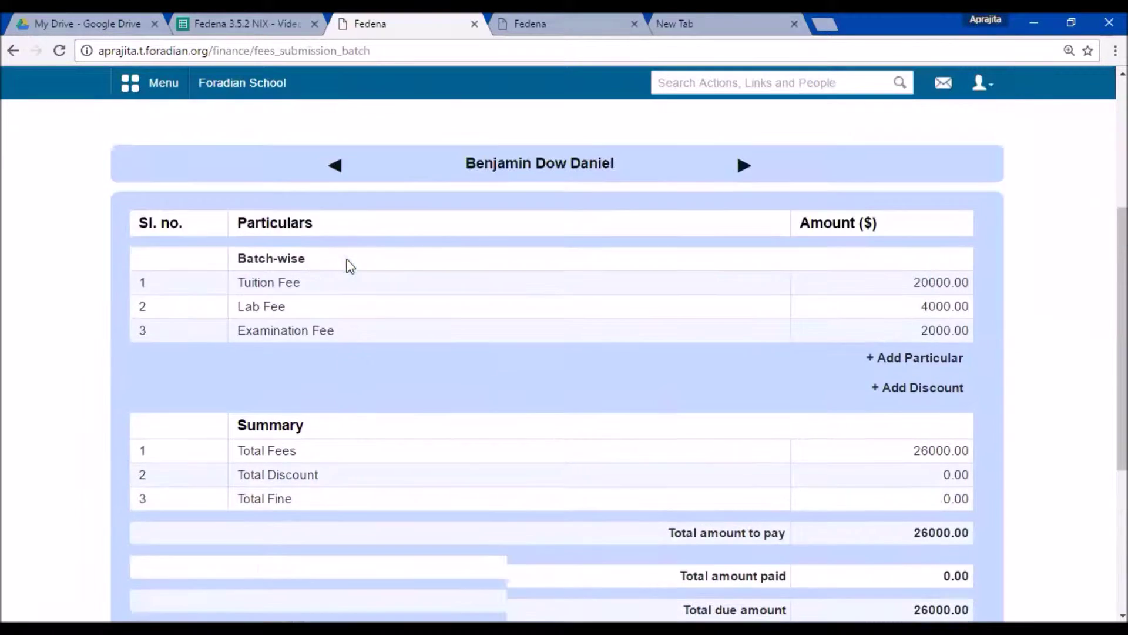
pyautogui.scroll(2, 346, 265)
pyautogui.scroll(-4, 434, 320)
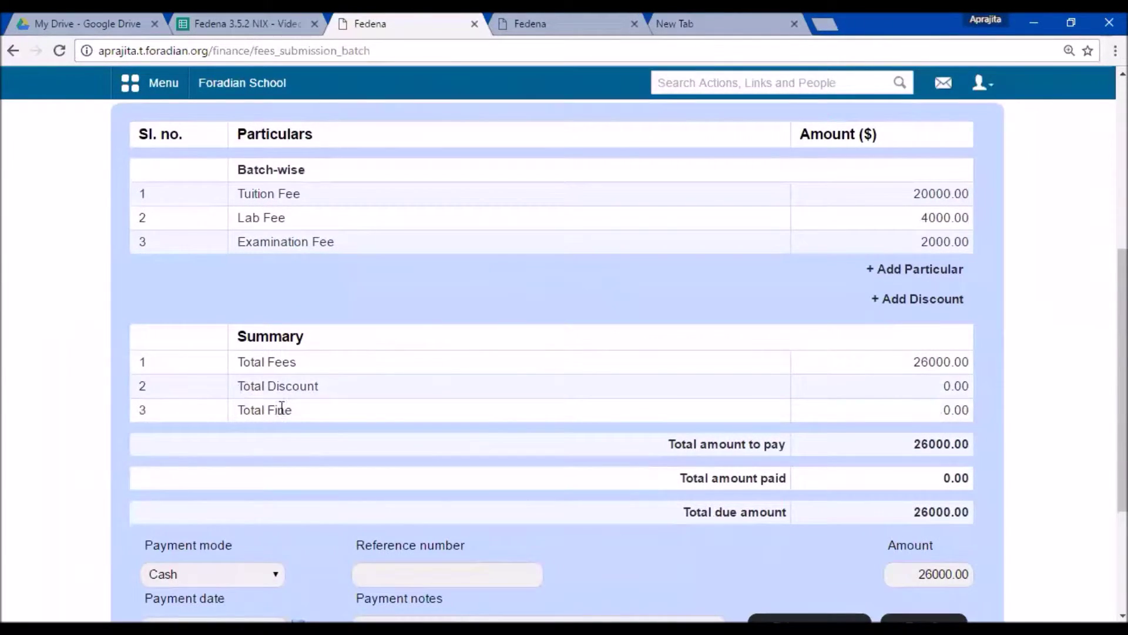
pyautogui.scroll(2, 488, 365)
pyautogui.scroll(-4, 617, 304)
pyautogui.scroll(-1, 627, 318)
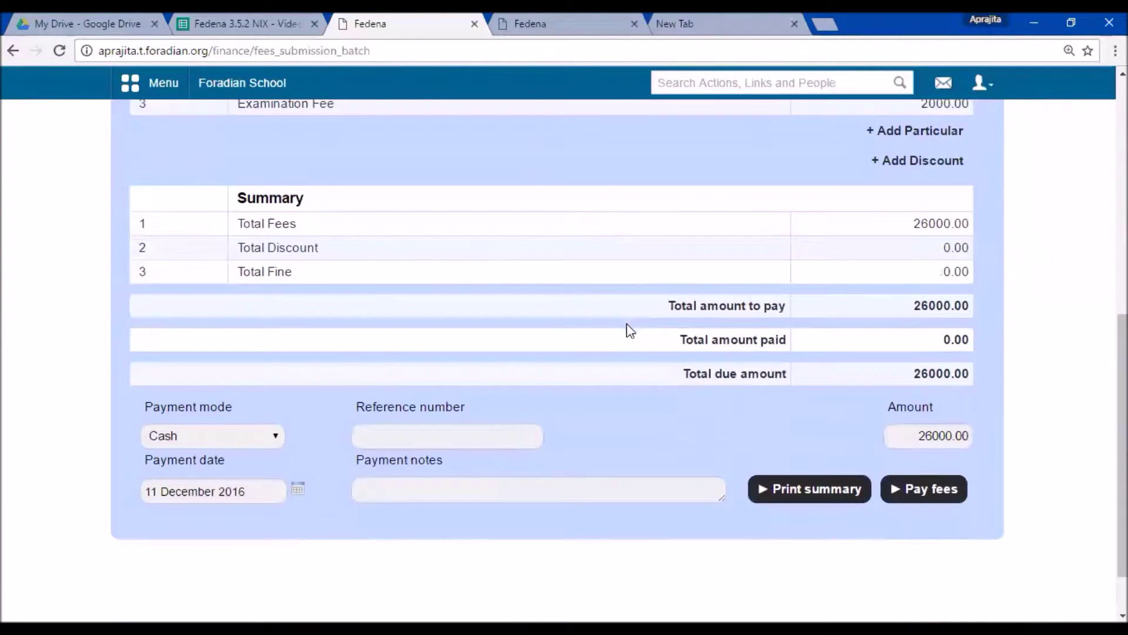
# Add a student-wise particular named Uniform Fees with an amount of 5000 to the student's fees
pyautogui.scroll(2, 628, 324)
pyautogui.click(915, 215)
pyautogui.click(566, 145)
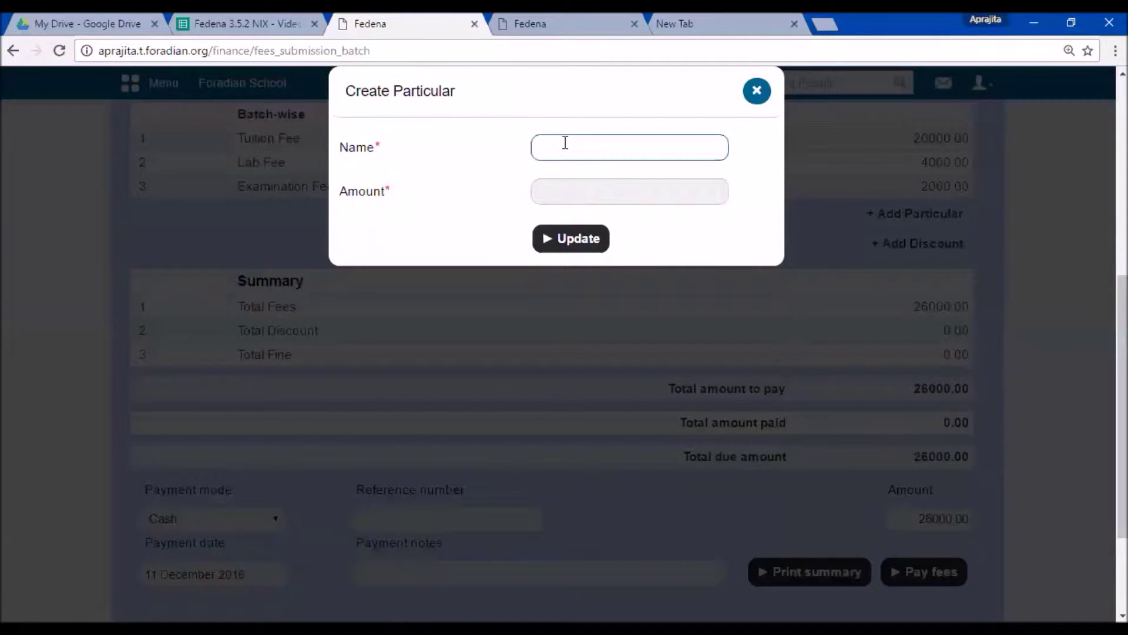
pyautogui.write('Uniform')
pyautogui.press('Down')
pyautogui.press('Return')
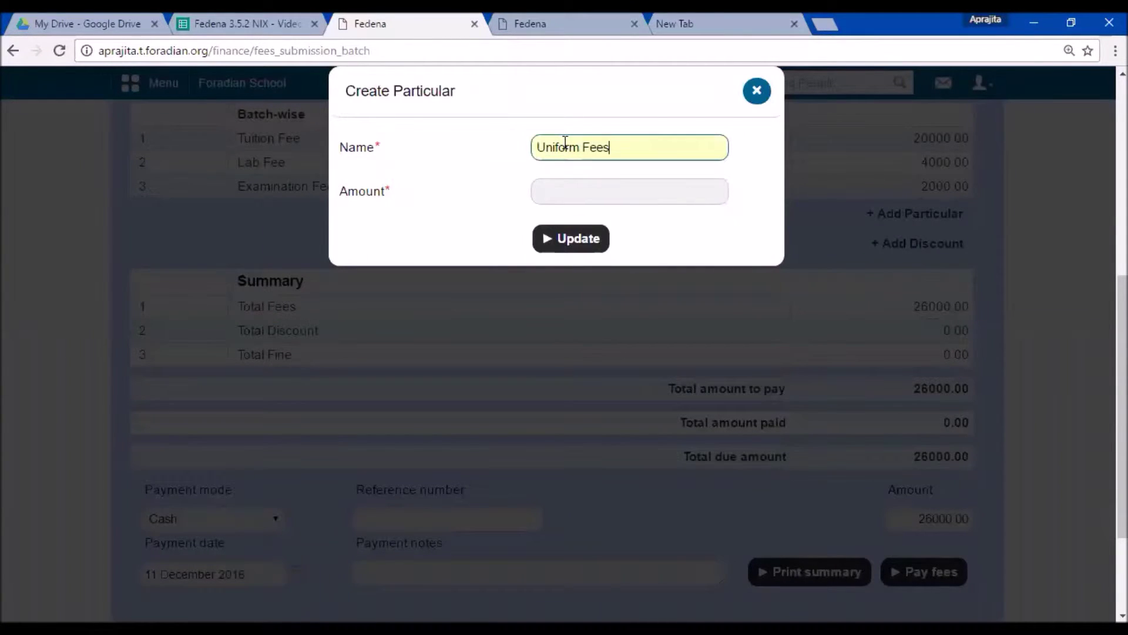
pyautogui.press('Tab')
pyautogui.write('5000')
pyautogui.click(563, 238)
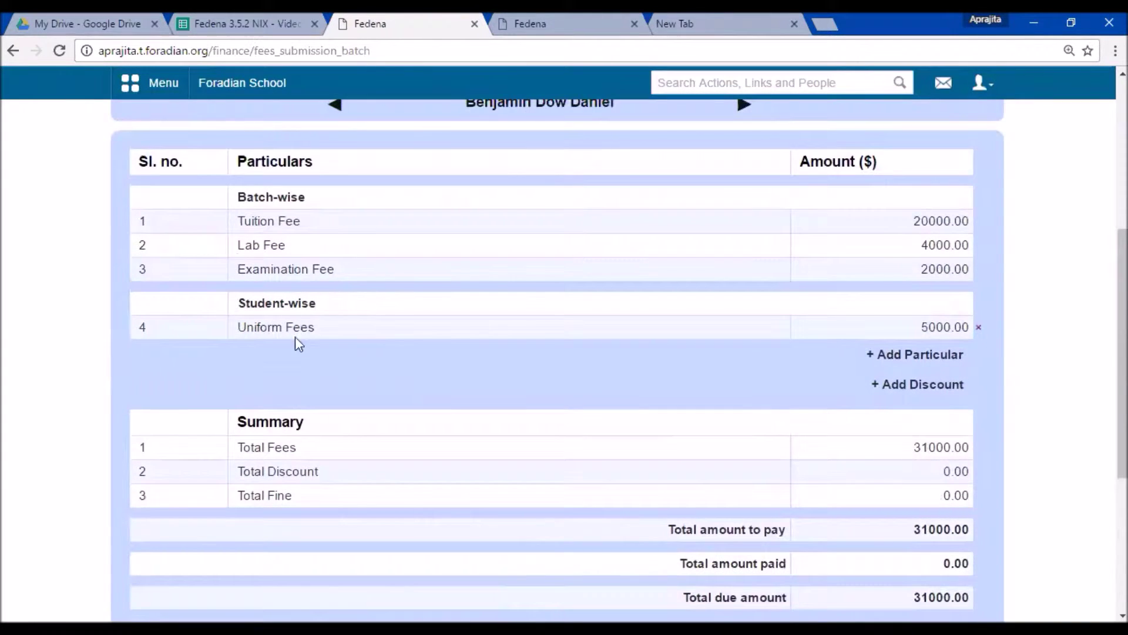
# Set the payment mode to Cheque and enter 2 as the reference number
pyautogui.scroll(-3, 351, 323)
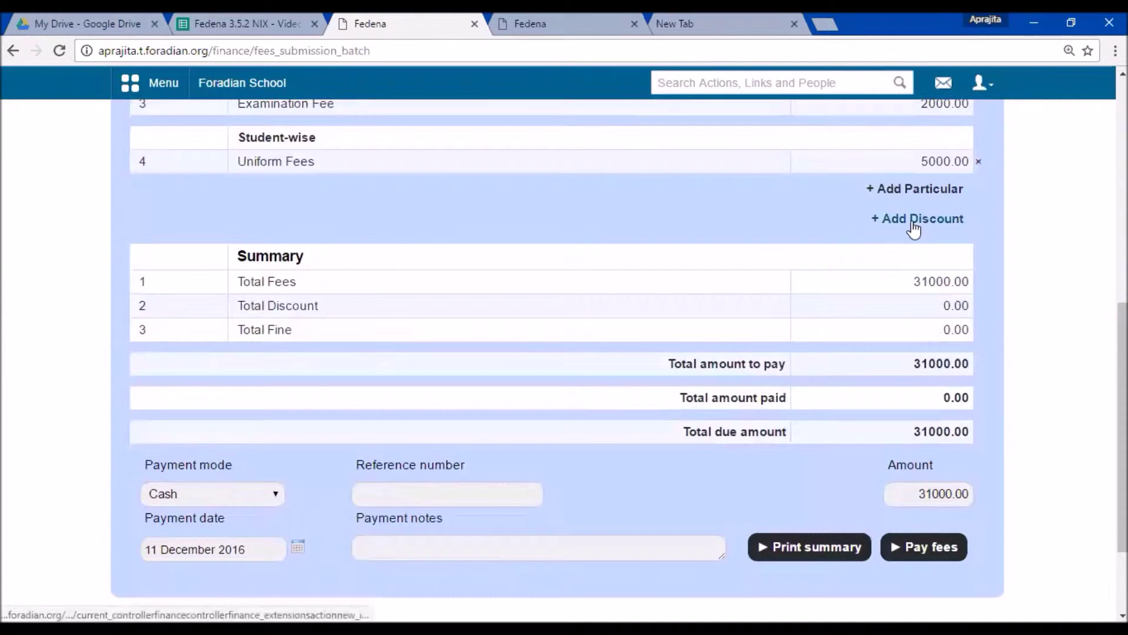
pyautogui.scroll(-2, 912, 227)
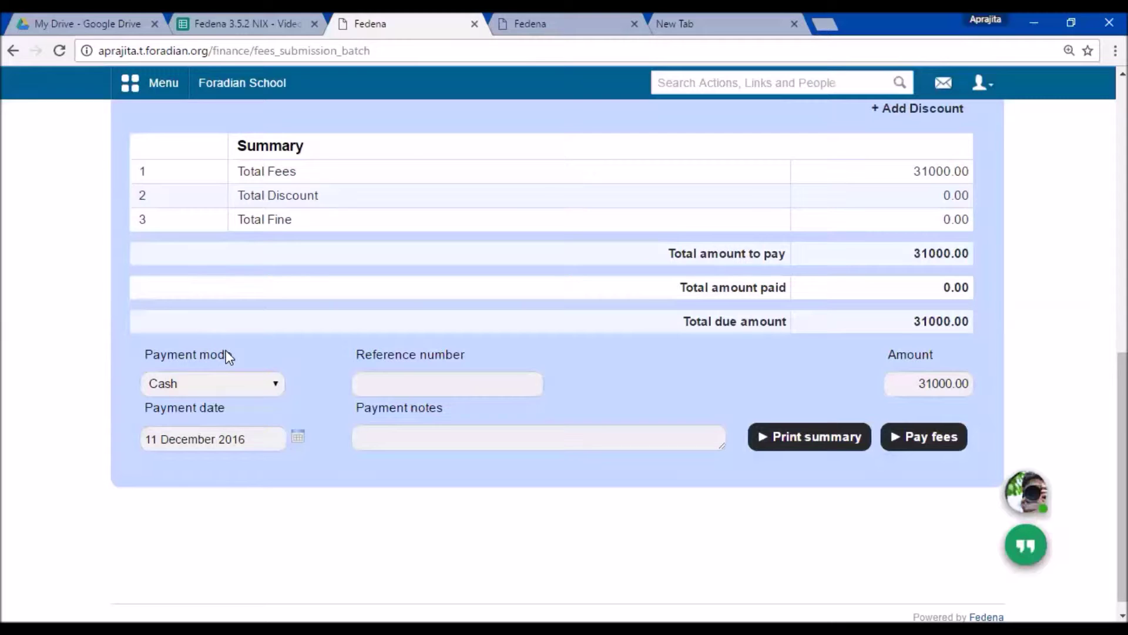
pyautogui.click(229, 382)
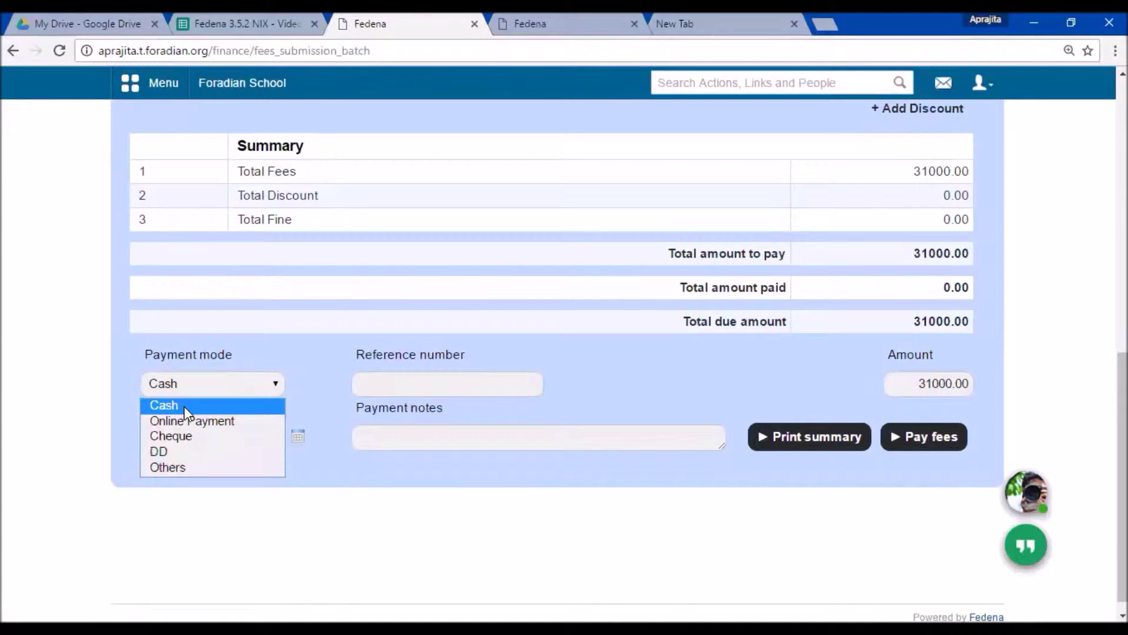
pyautogui.click(182, 438)
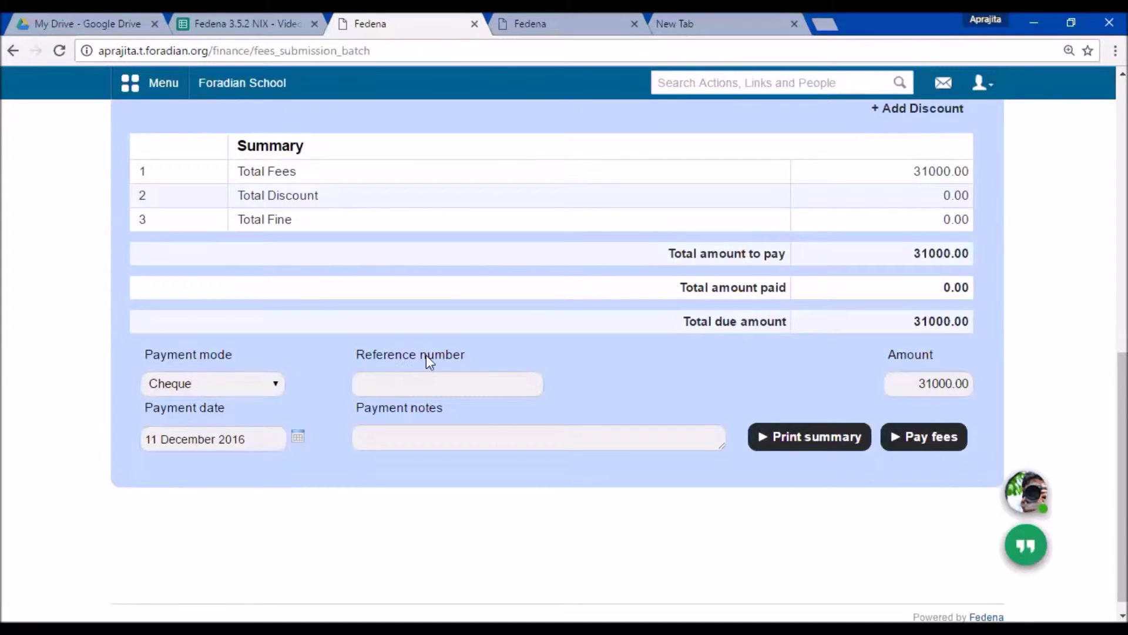
pyautogui.click(378, 380)
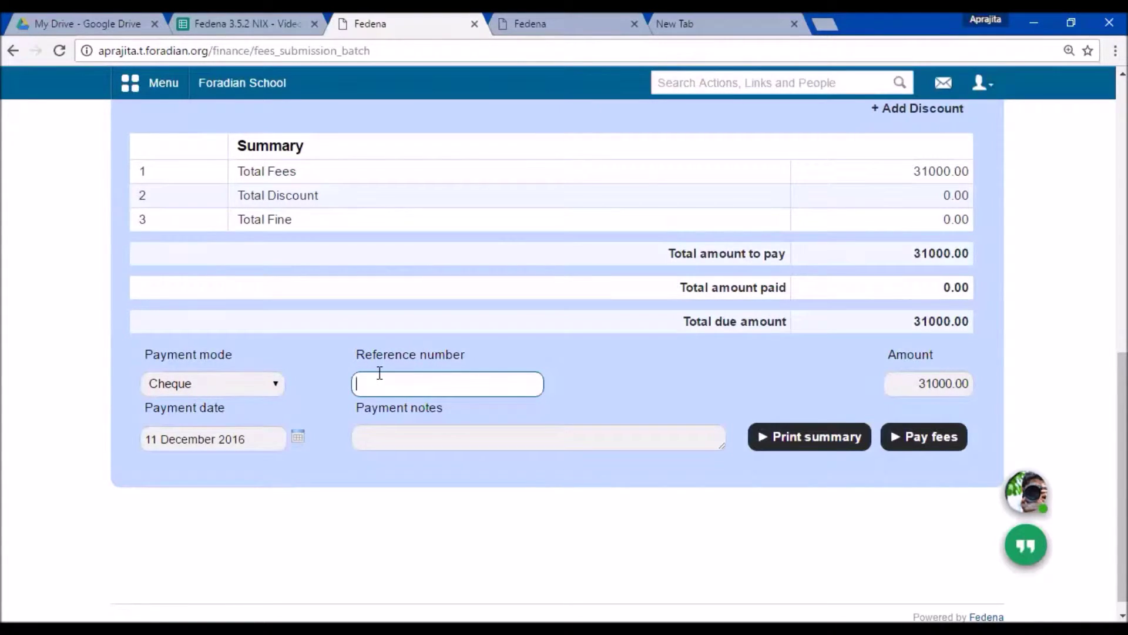
pyautogui.write('1')
pyautogui.press('BackSpace')
# Set the payment date to 09 December 2016 and enter "paid by guardian" as the payment notes
pyautogui.click(297, 438)
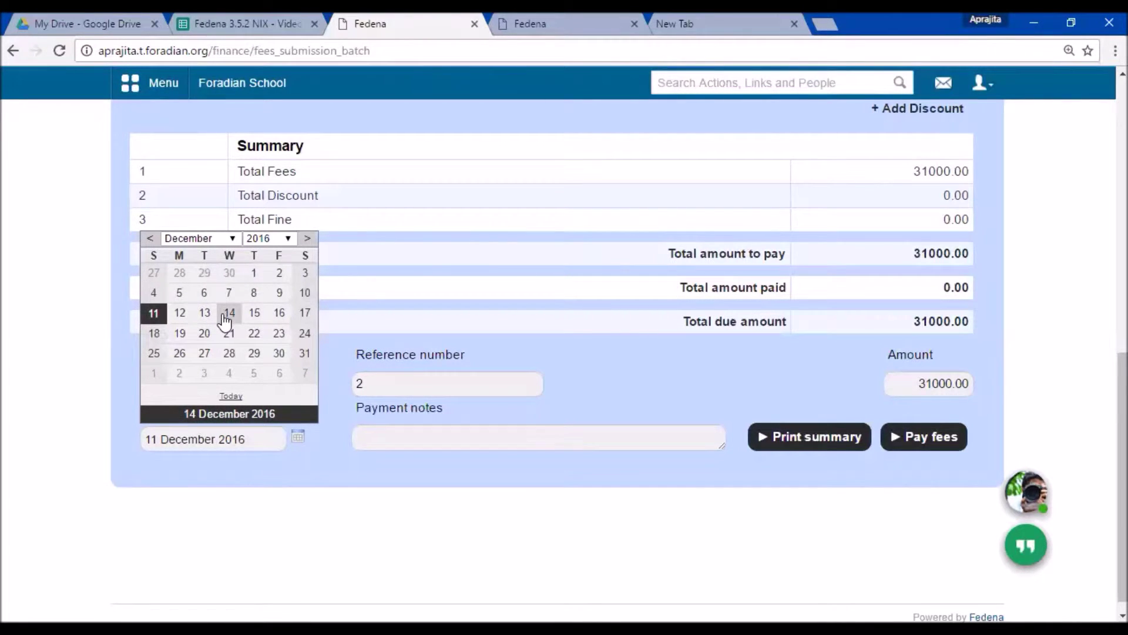
pyautogui.click(278, 292)
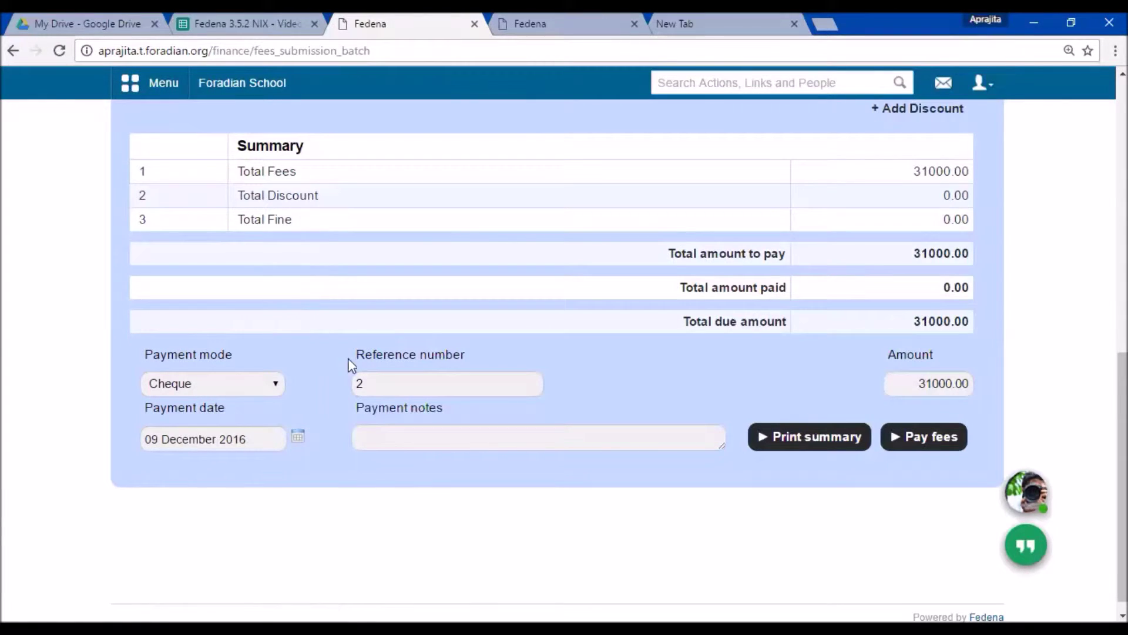
pyautogui.click(390, 438)
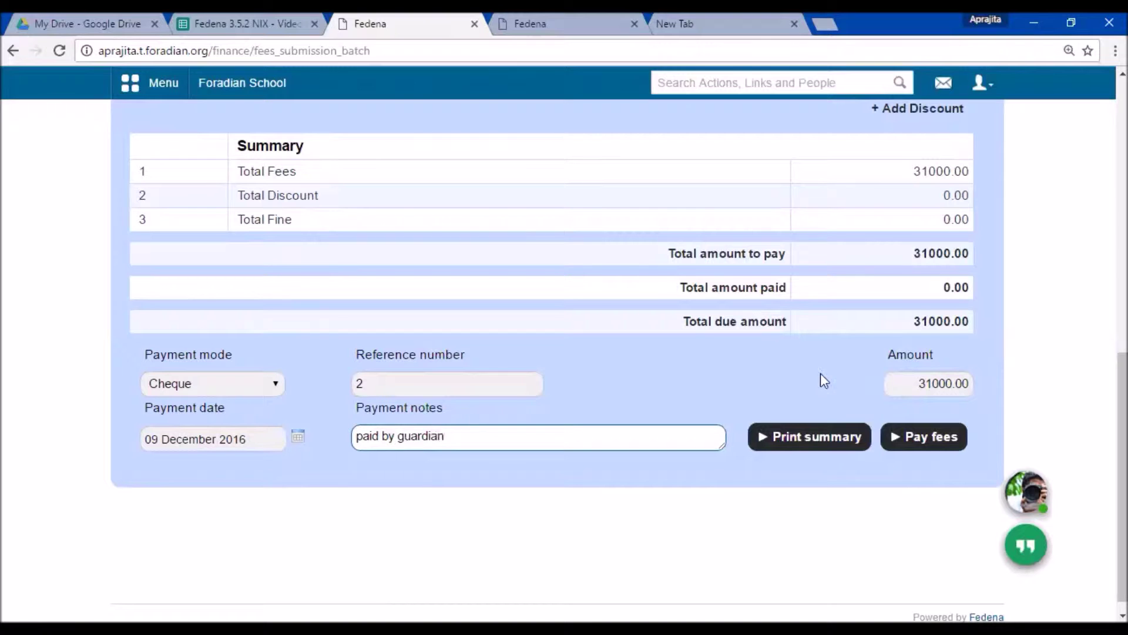
# Set the payment amount to 15000 and submit the partial fee payment
pyautogui.moveTo(915, 385); pyautogui.dragTo(978, 386)
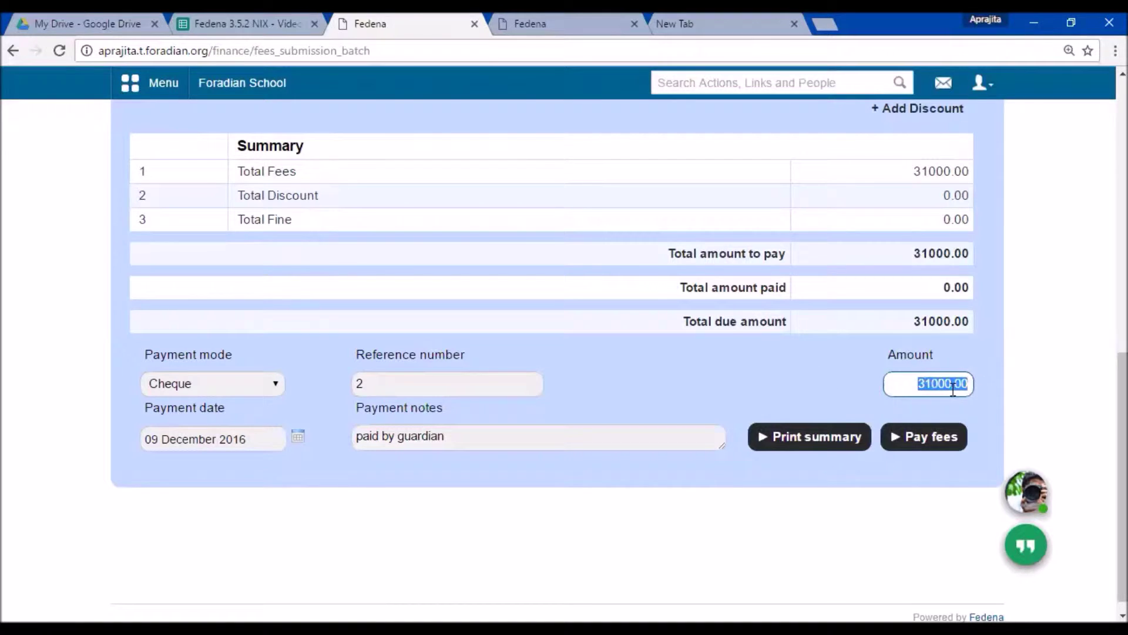
pyautogui.scroll(1, 933, 398)
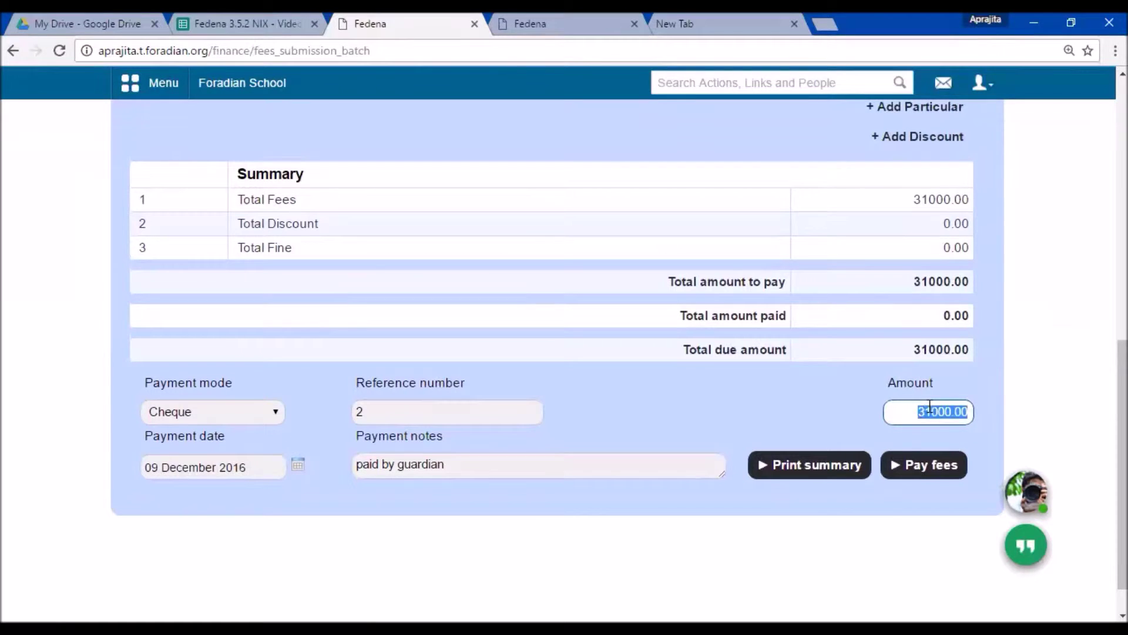
pyautogui.write('15000')
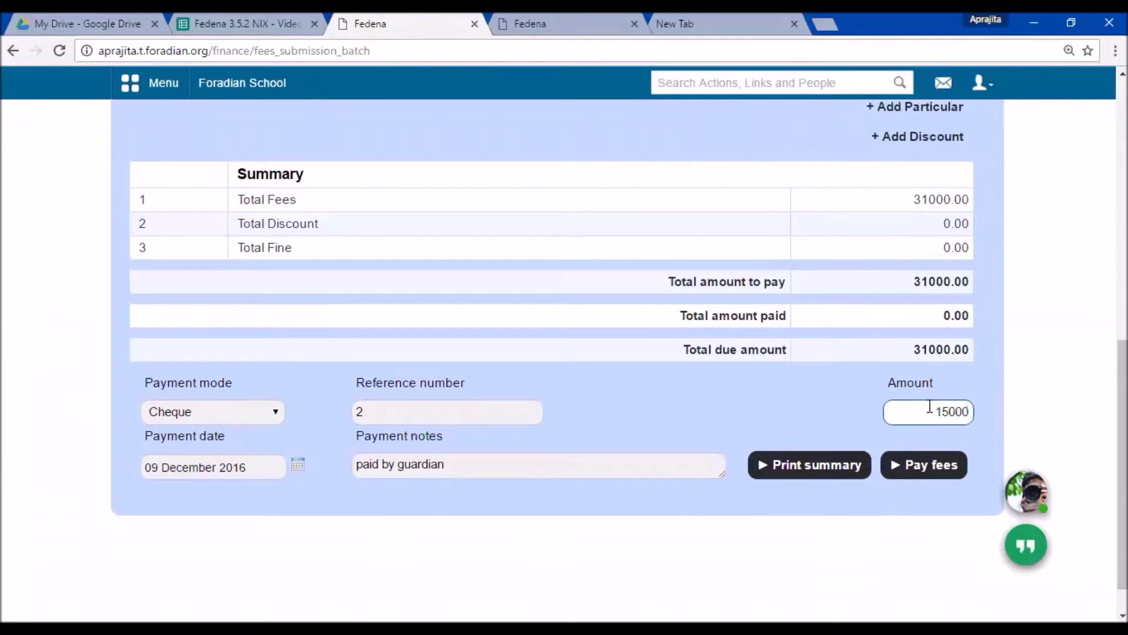
pyautogui.click(908, 464)
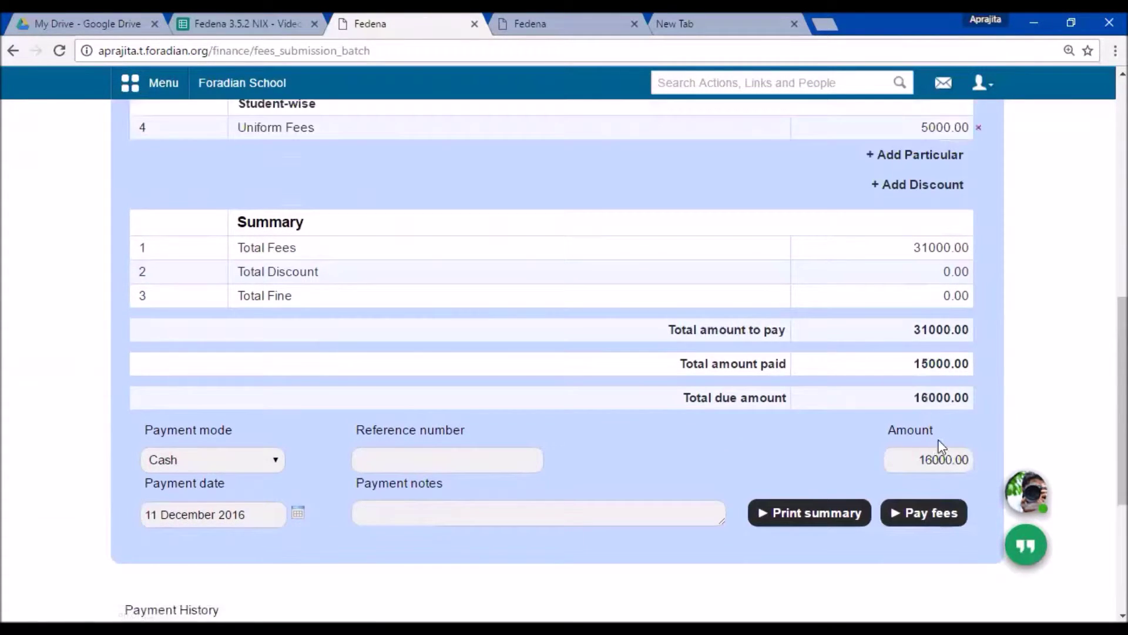
# Revert the 15000 cheque transaction in the payment history, giving "by mistake" as the reason
pyautogui.scroll(-4, 928, 399)
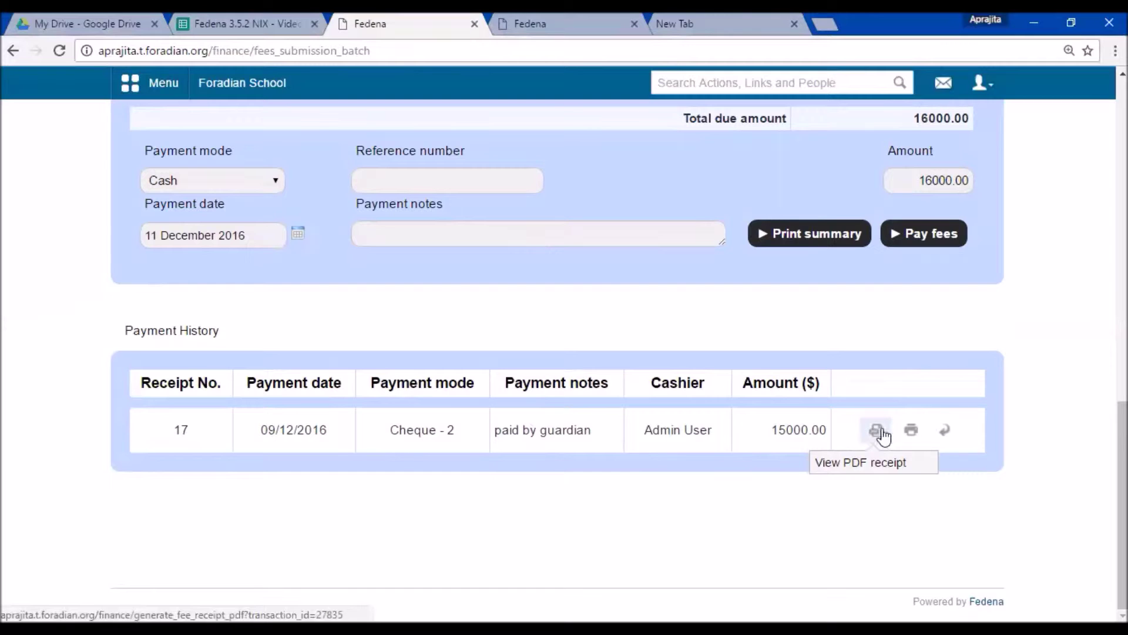
pyautogui.click(948, 433)
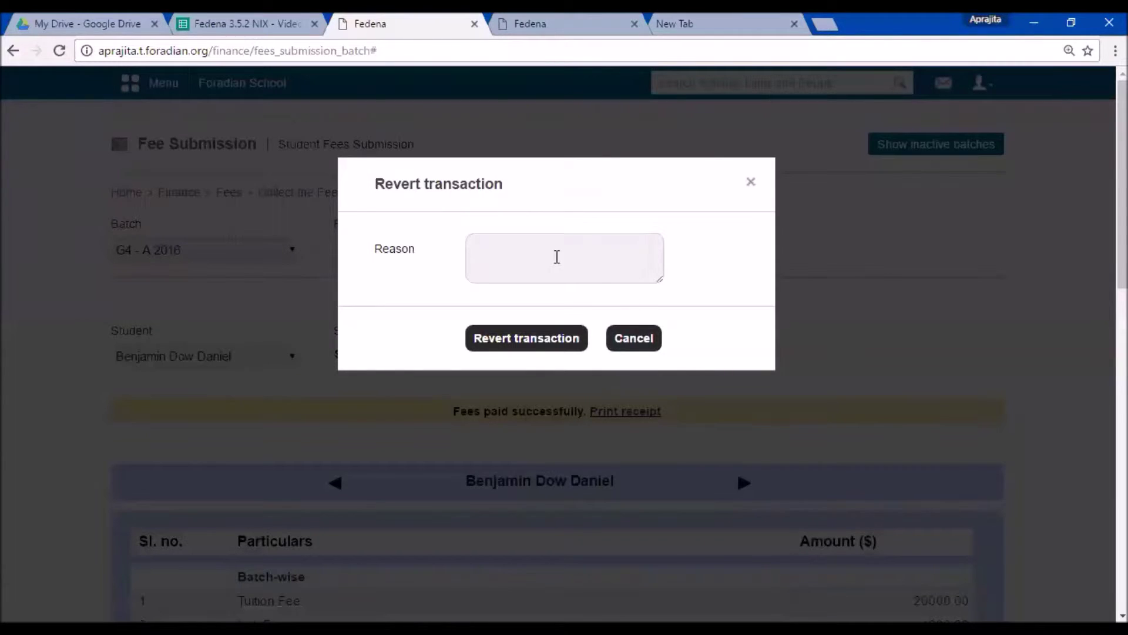
pyautogui.click(553, 257)
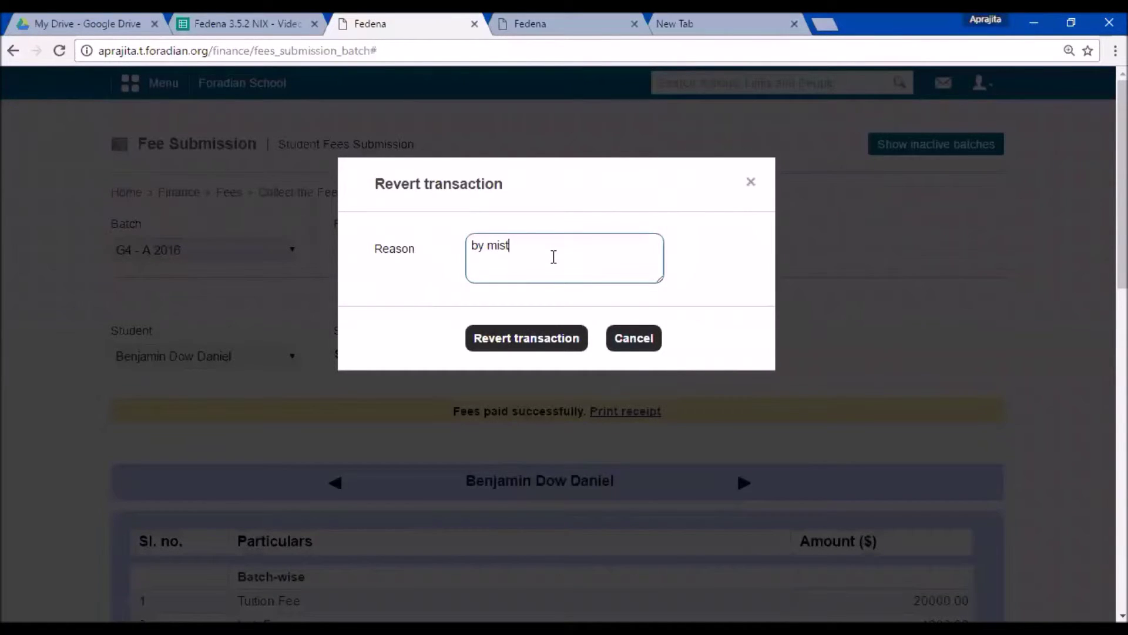
pyautogui.write('by mistake')
pyautogui.click(521, 339)
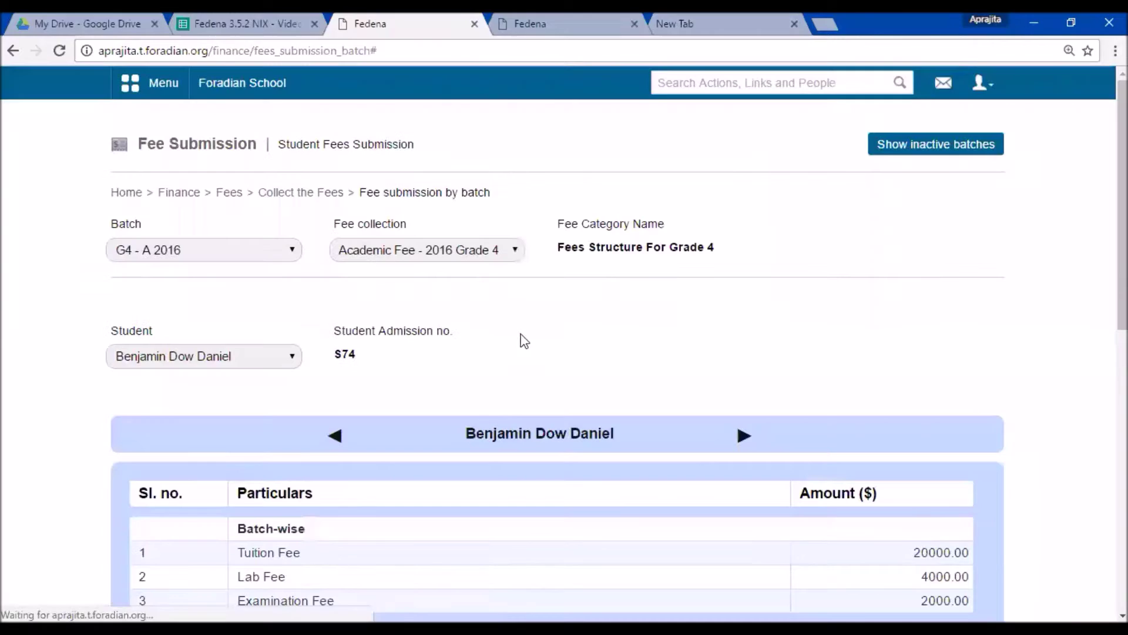
# Submit the student's full fee payment of 31000 in cash, dated 11 December 2016
pyautogui.scroll(-10, 546, 363)
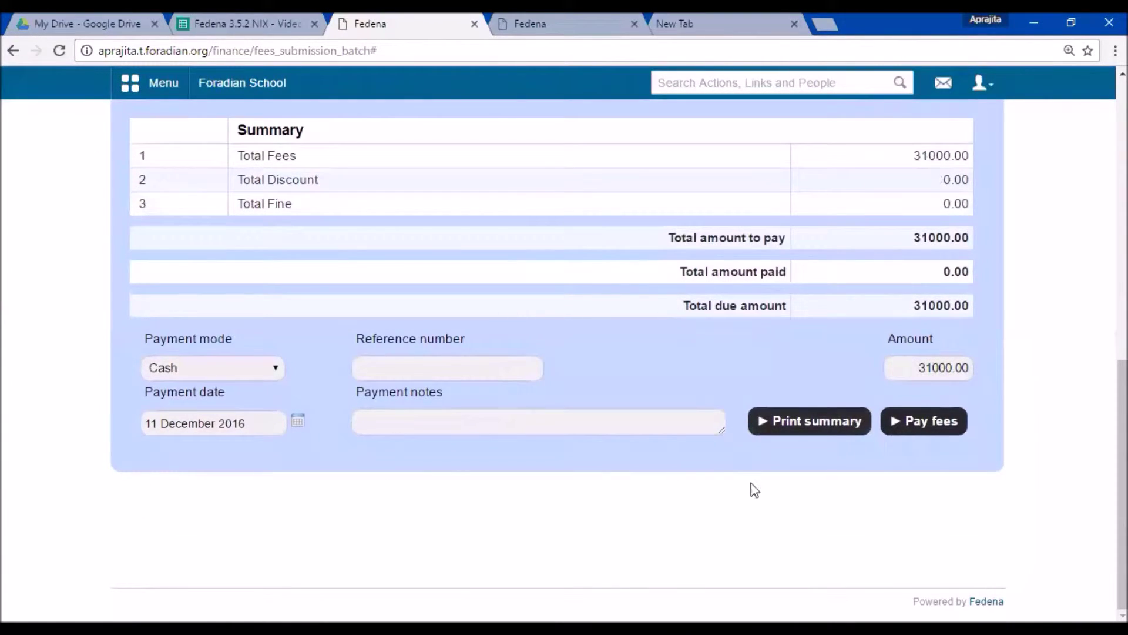
pyautogui.scroll(8, 284, 532)
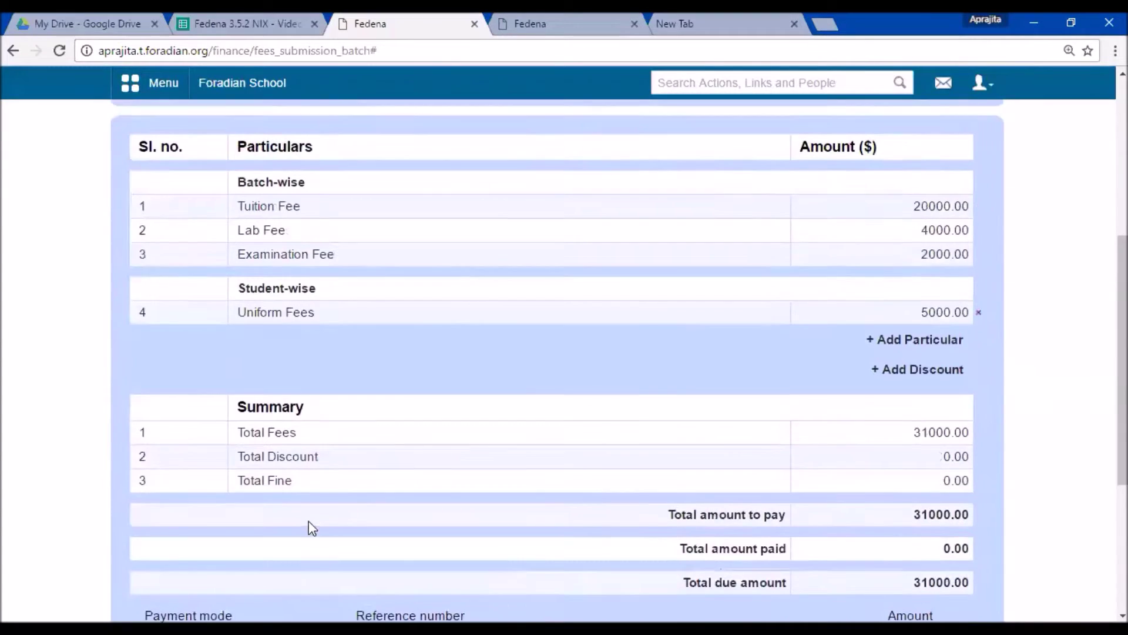
pyautogui.scroll(3, 470, 329)
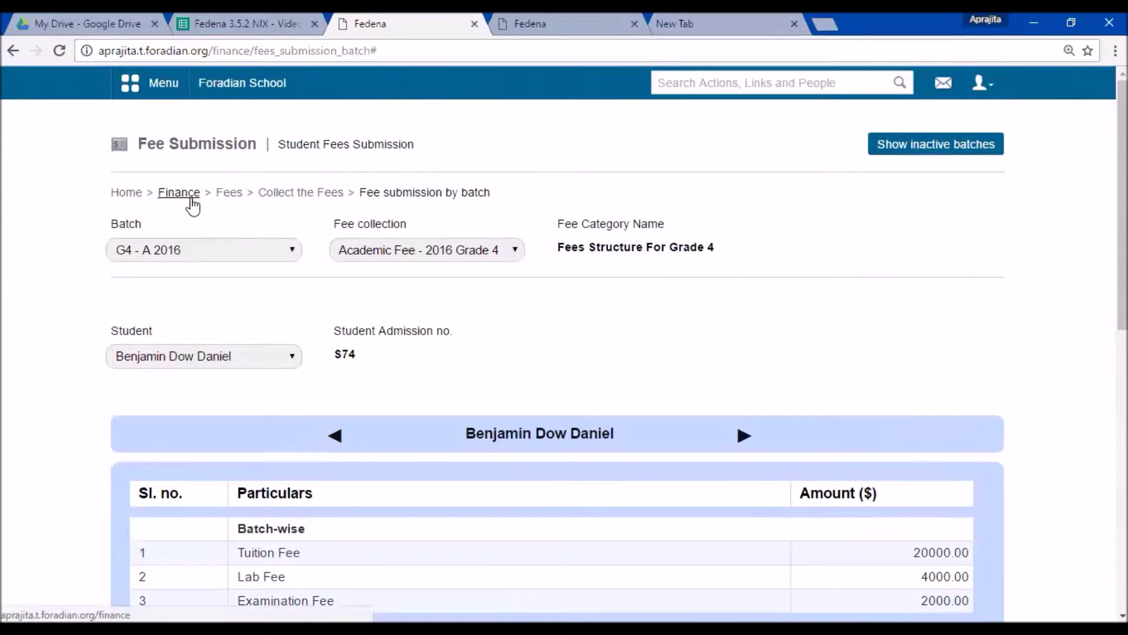
pyautogui.scroll(-5, 252, 234)
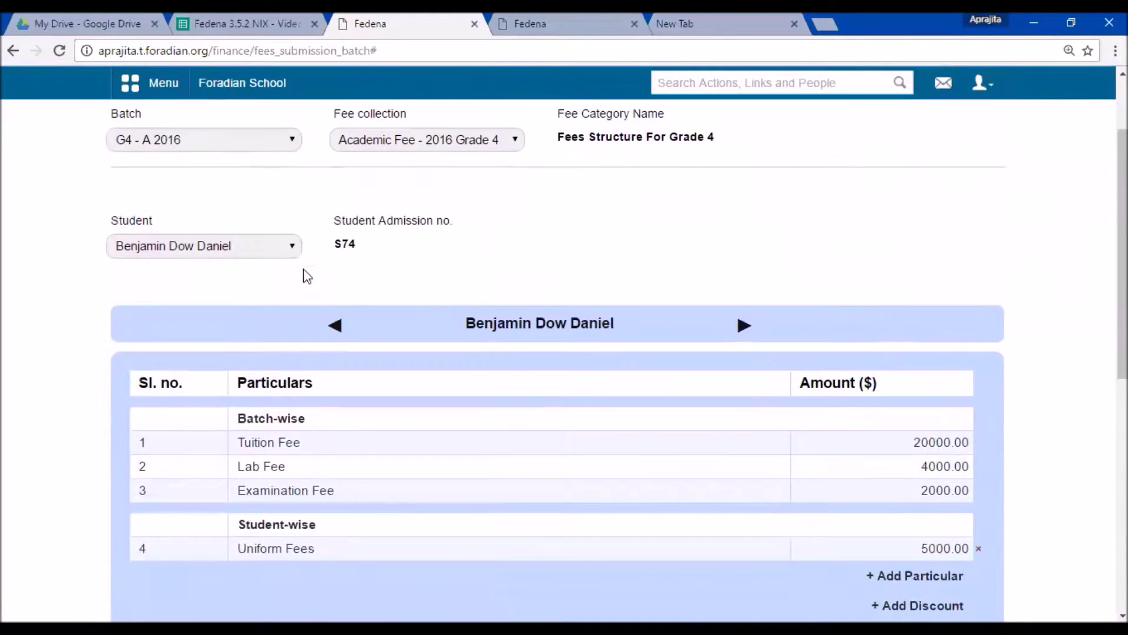
pyautogui.scroll(-5, 505, 359)
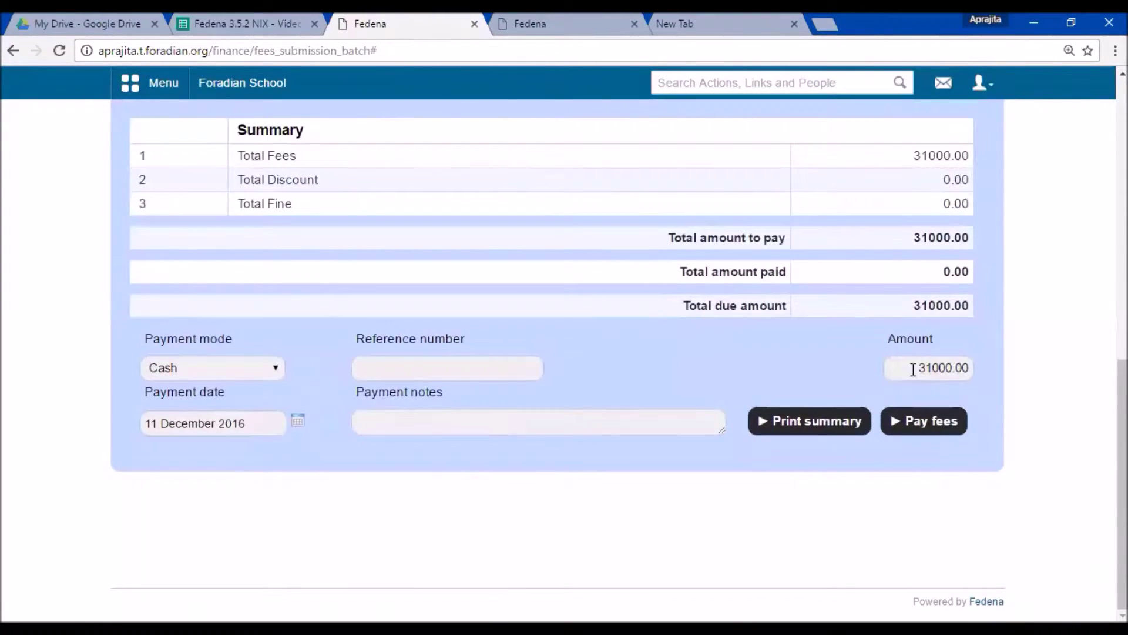
pyautogui.moveTo(915, 368); pyautogui.dragTo(985, 373)
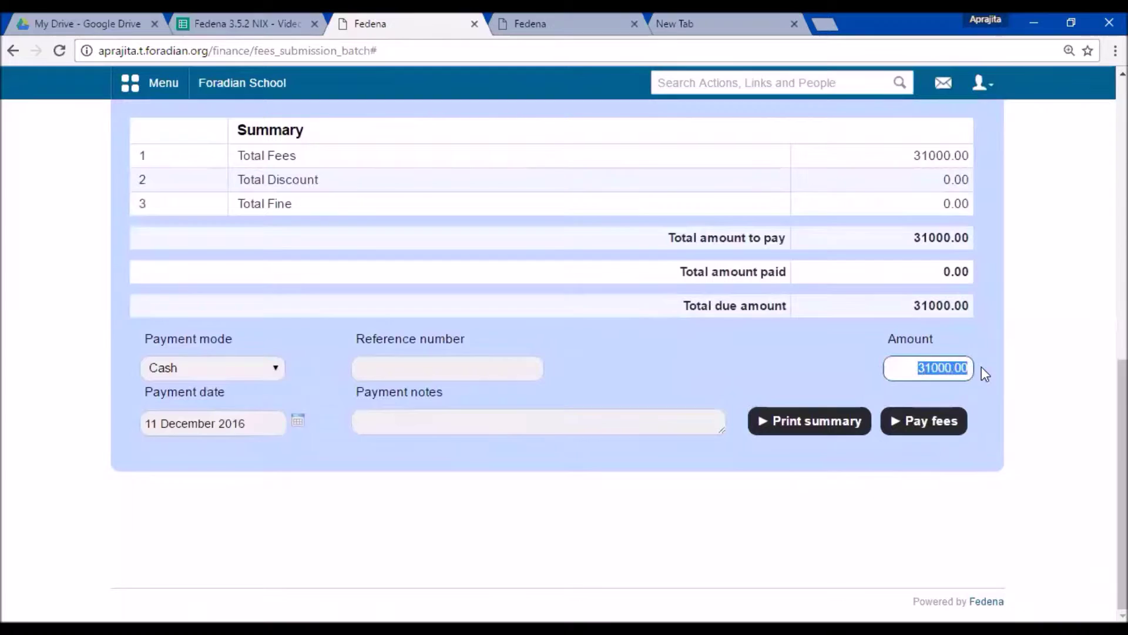
pyautogui.click(915, 422)
# Open the PDF receipt for the cash payment and review its particulars and payment summary
pyautogui.scroll(-3, 586, 464)
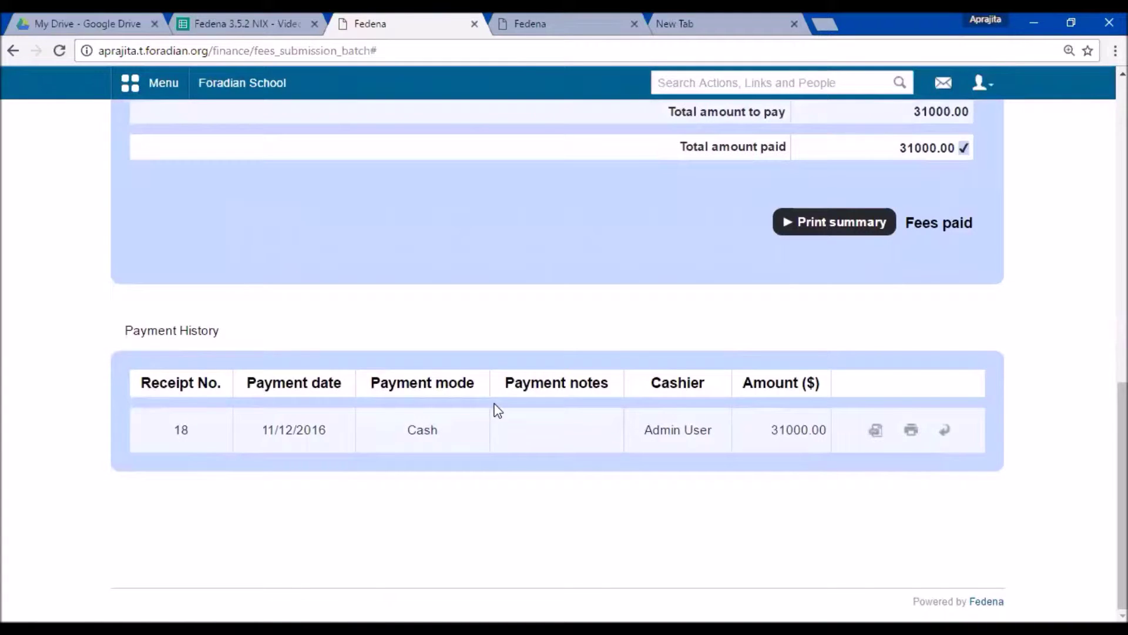
pyautogui.click(875, 429)
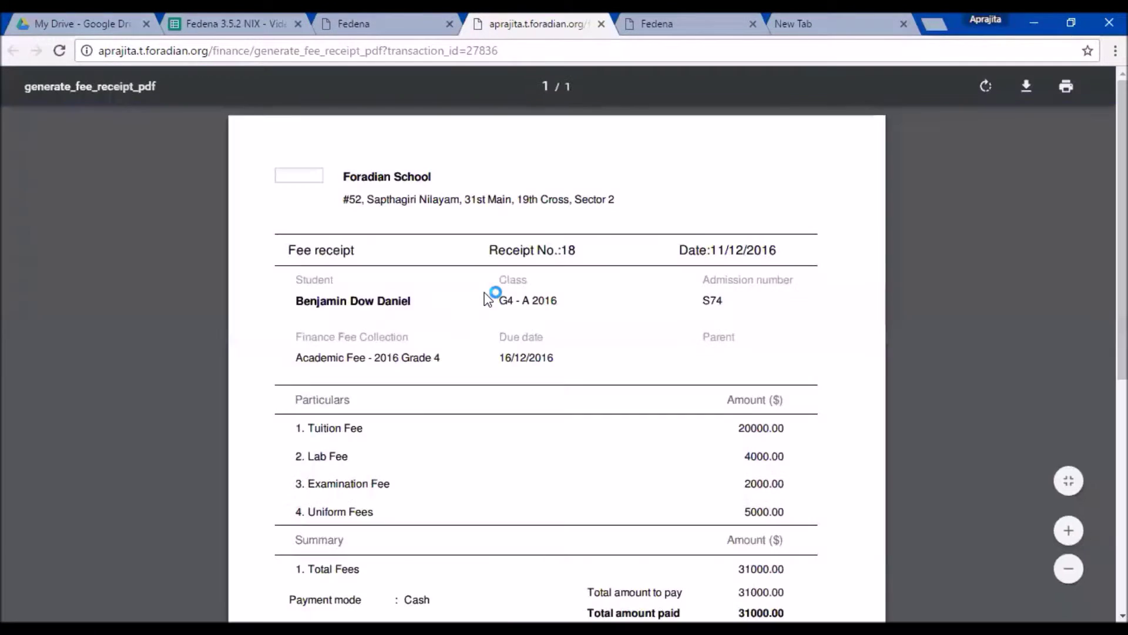
pyautogui.scroll(-2, 486, 297)
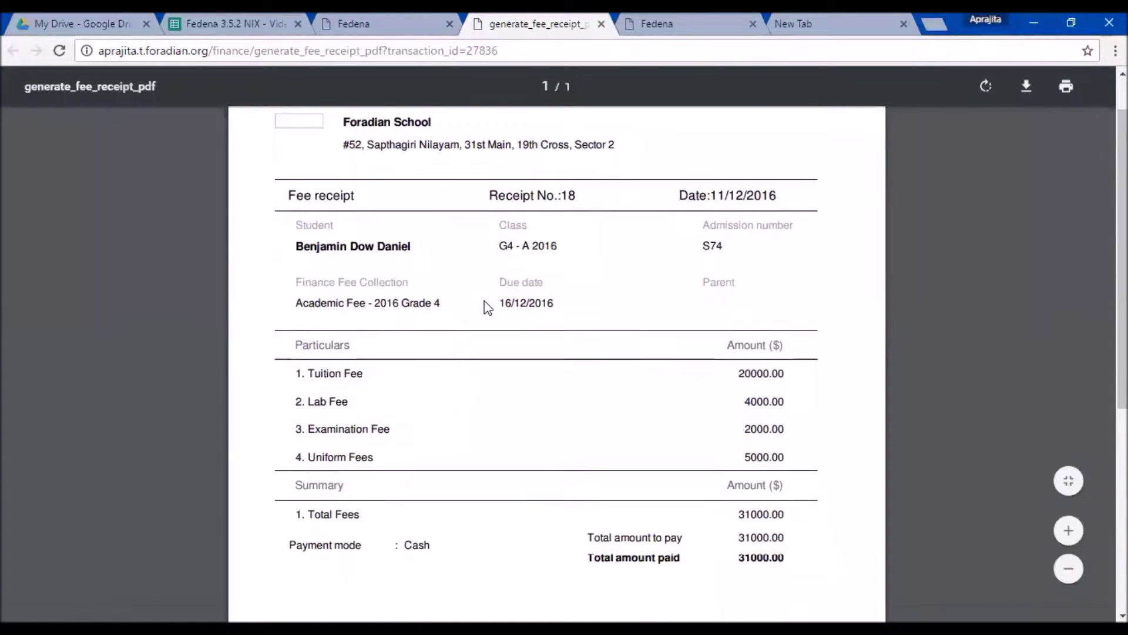
pyautogui.scroll(-5, 488, 307)
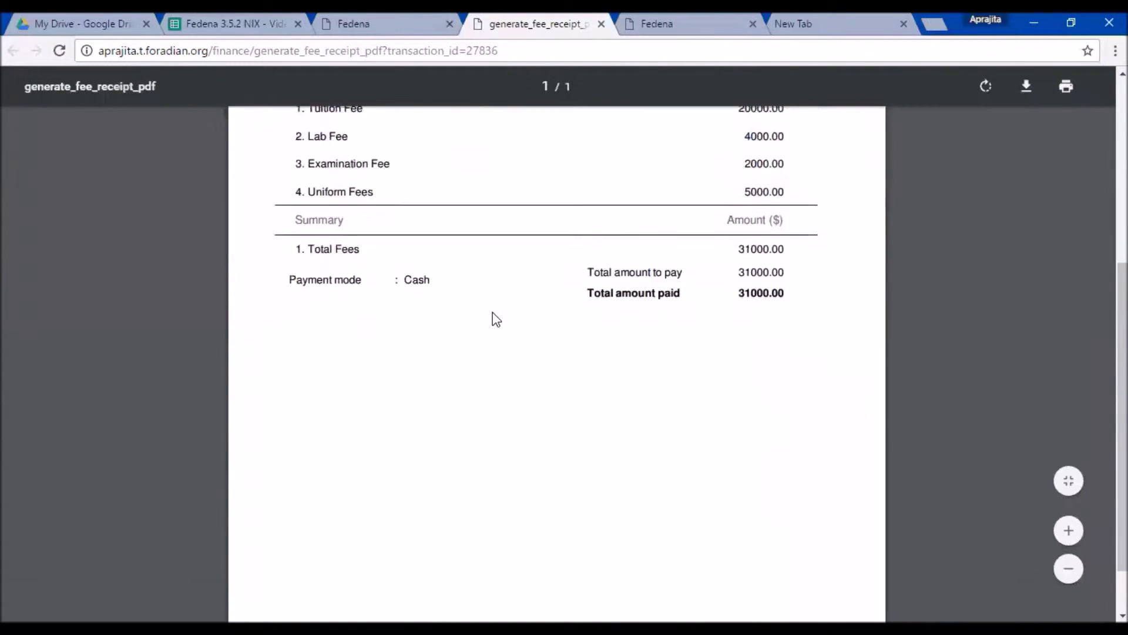
pyautogui.scroll(7, 496, 319)
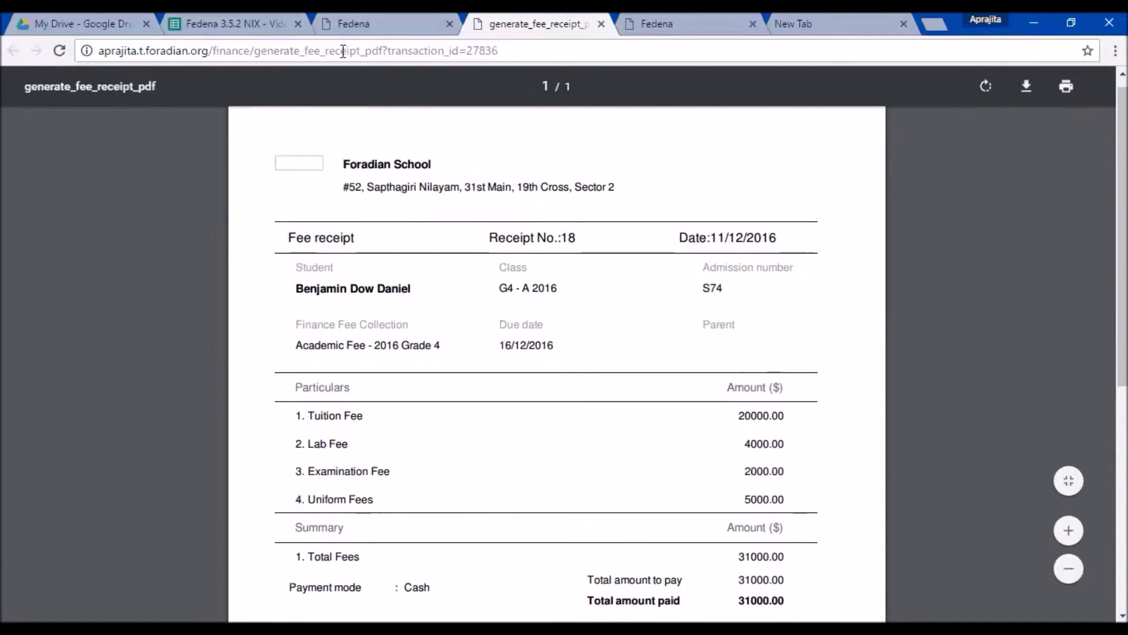
# Return to the fee submission page and display the next student's fee details
pyautogui.click(354, 27)
pyautogui.scroll(6, 436, 333)
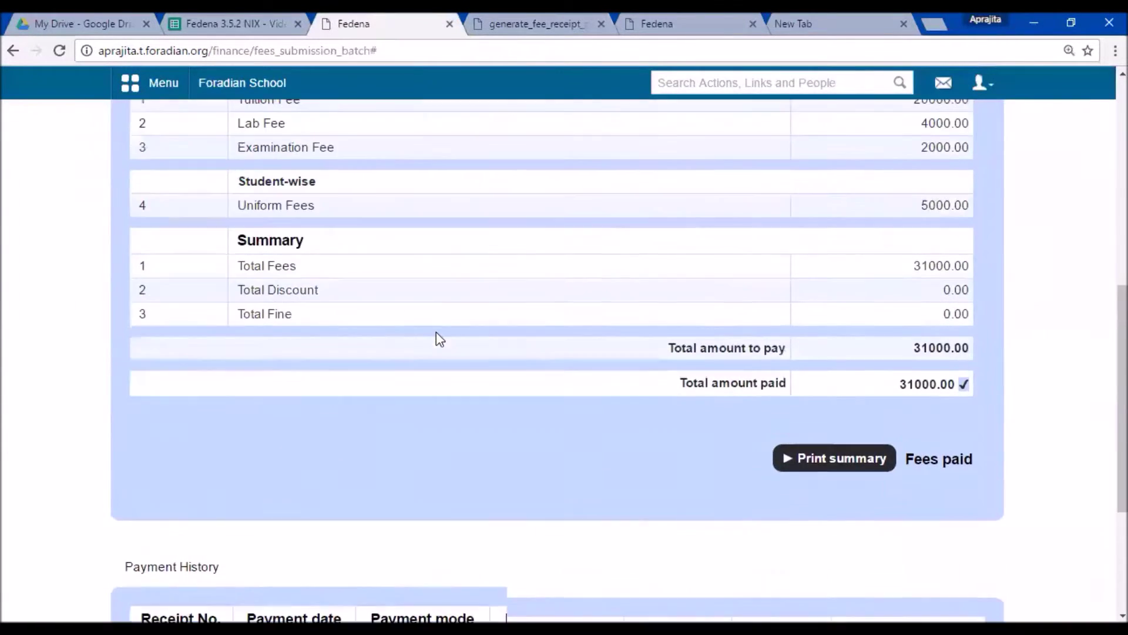
pyautogui.scroll(5, 436, 332)
pyautogui.scroll(-2, 675, 376)
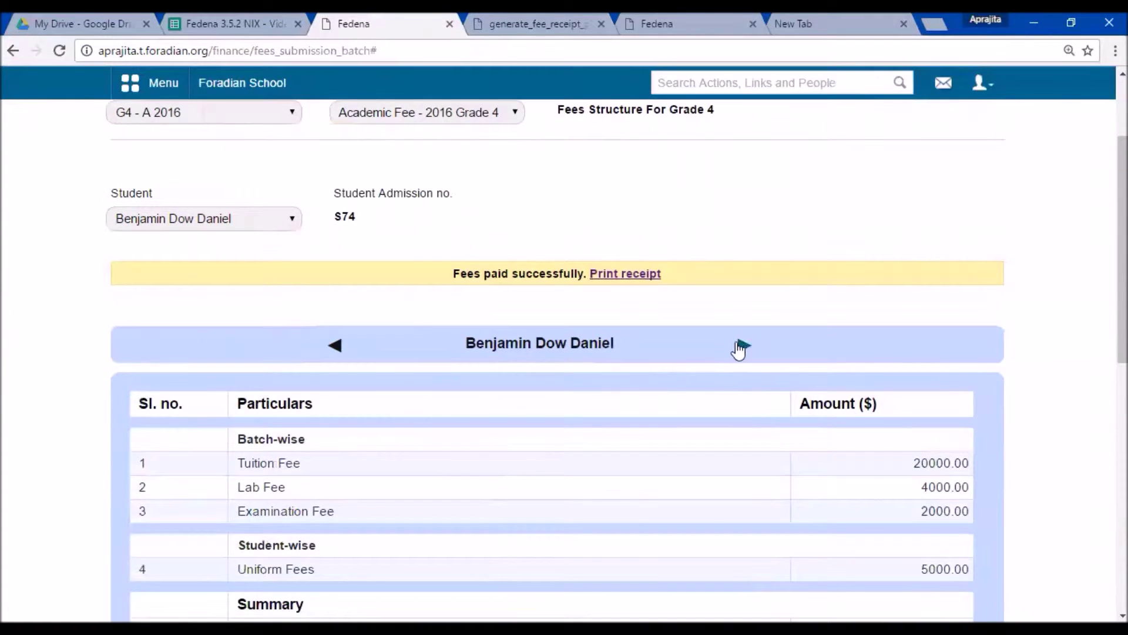
pyautogui.click(742, 348)
pyautogui.scroll(-3, 403, 264)
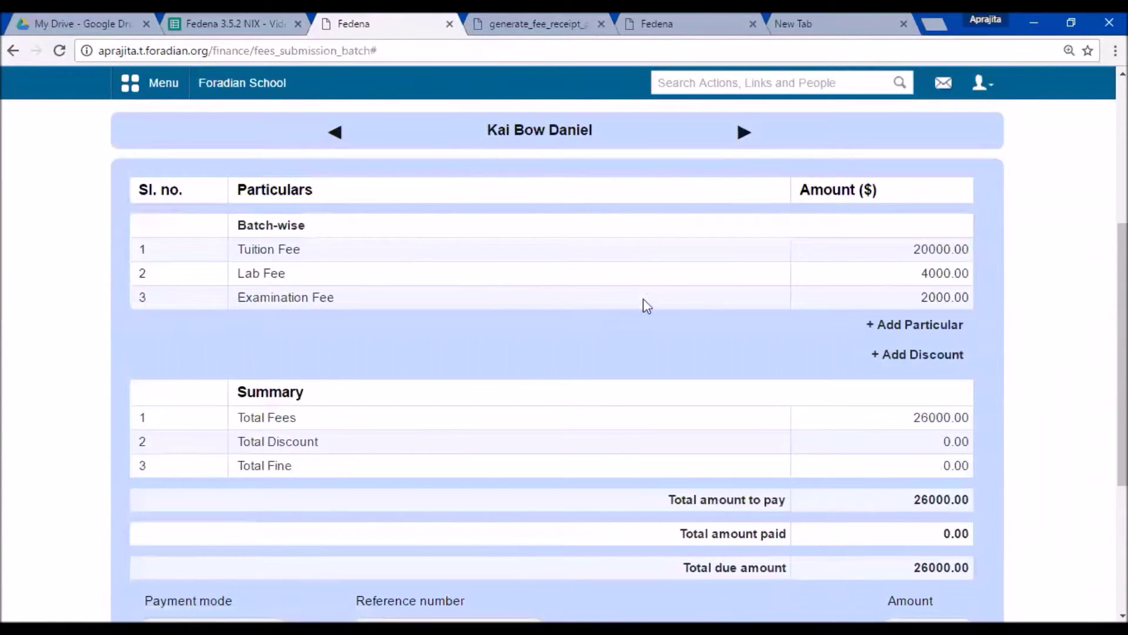
pyautogui.scroll(-2, 516, 364)
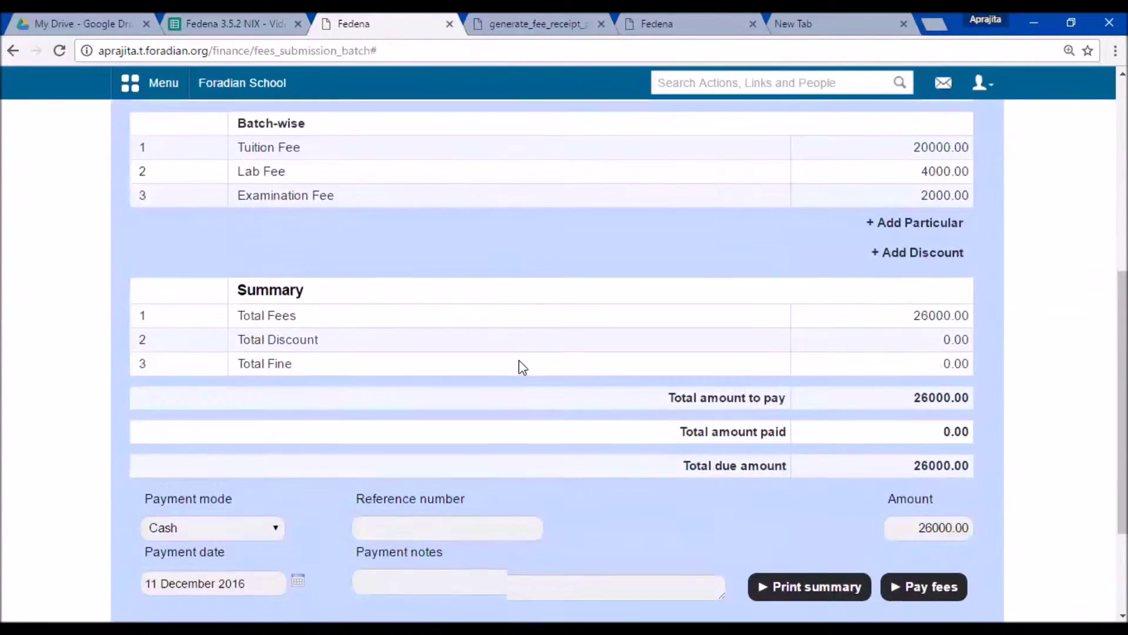
# Choose the second student in the batch's student list and view that student's fee details
pyautogui.scroll(5, 535, 335)
pyautogui.click(194, 219)
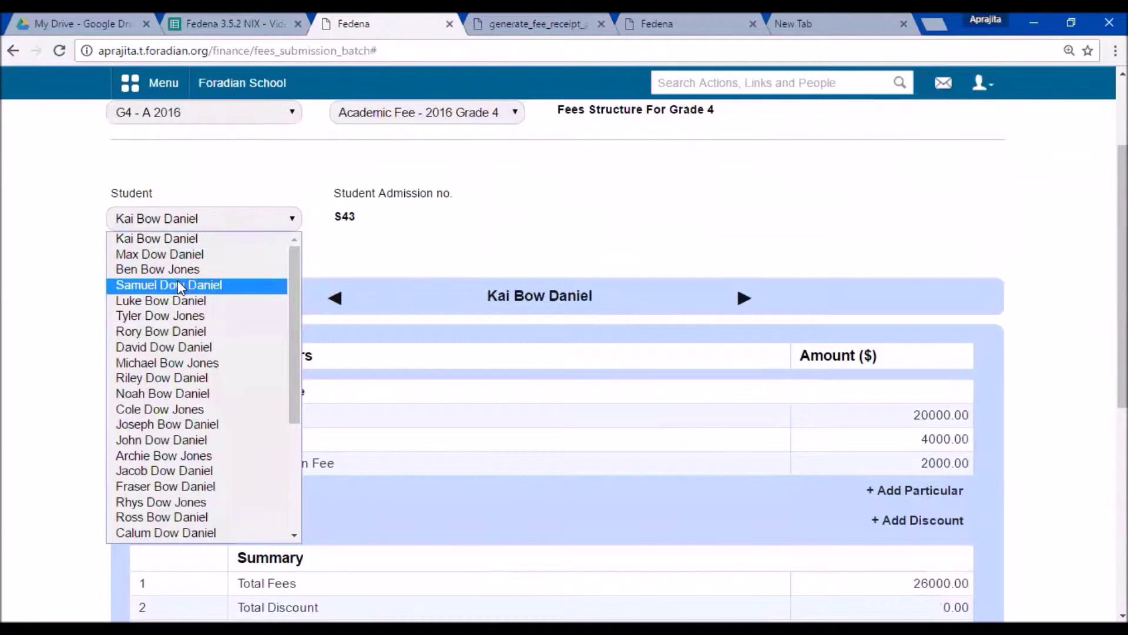
pyautogui.click(175, 255)
pyautogui.scroll(-5, 537, 394)
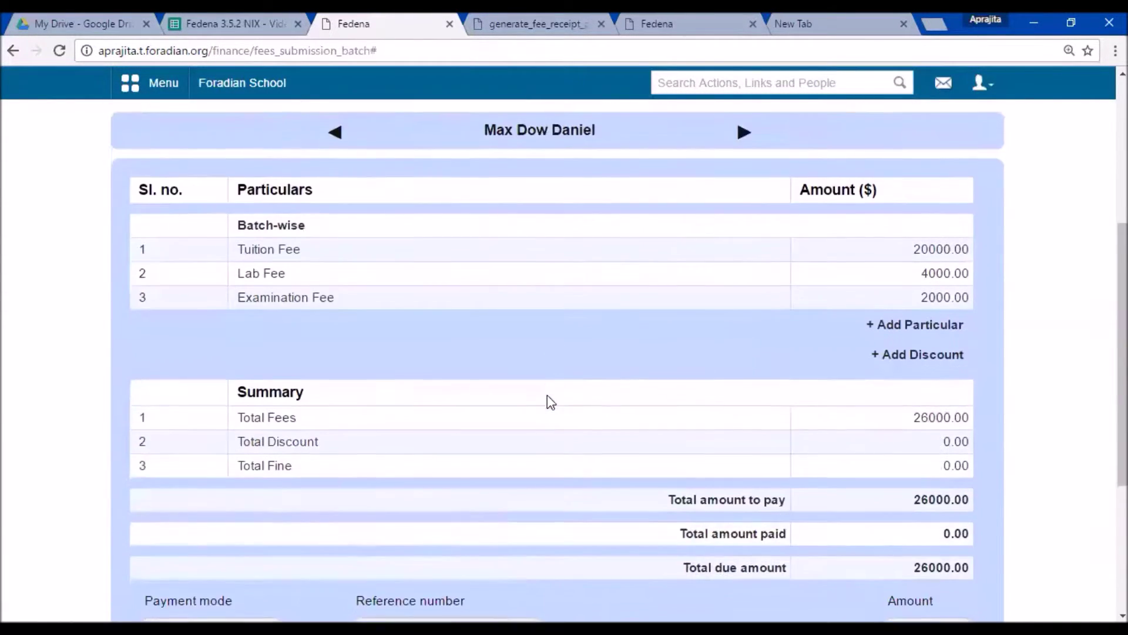
# Change the fee collection to December Collection - G4 under Transport Fees
pyautogui.scroll(6, 551, 394)
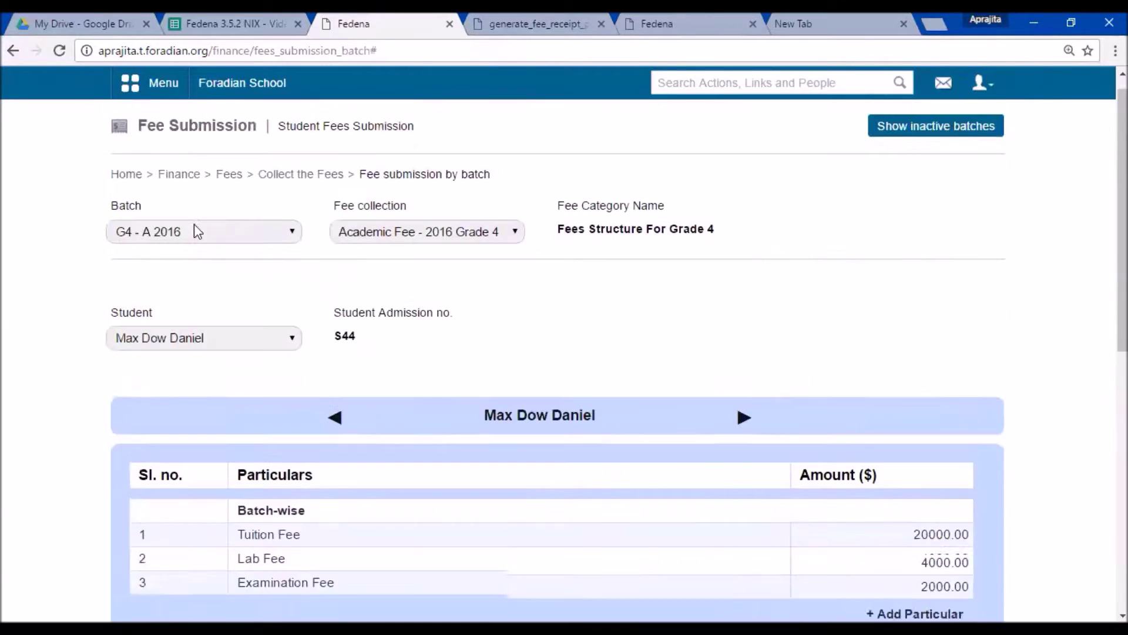
pyautogui.click(405, 250)
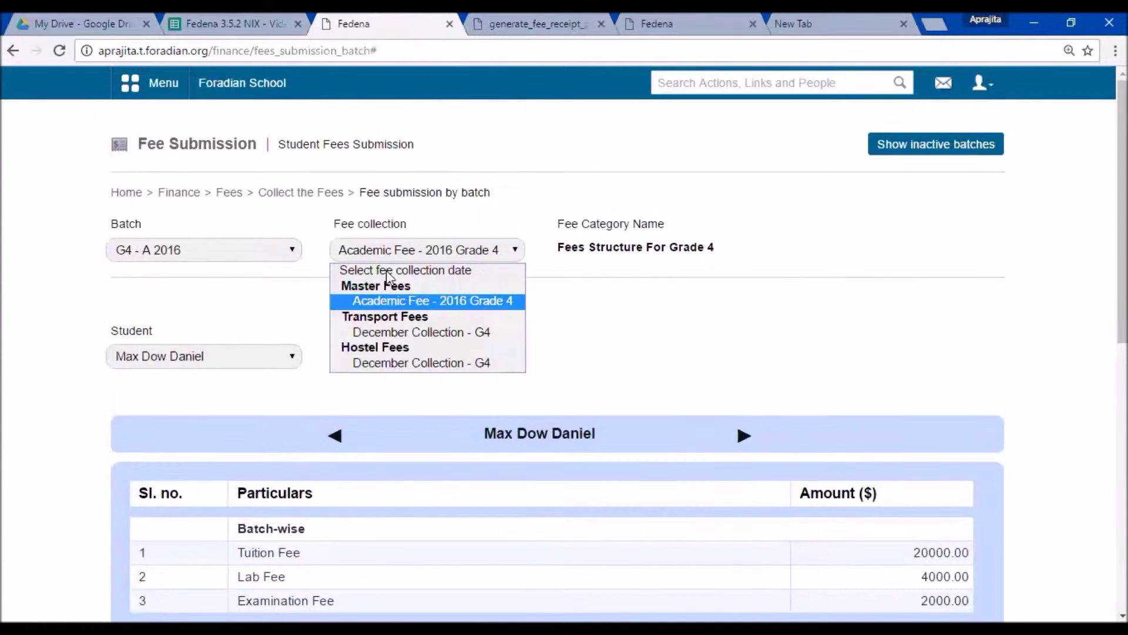
pyautogui.click(397, 332)
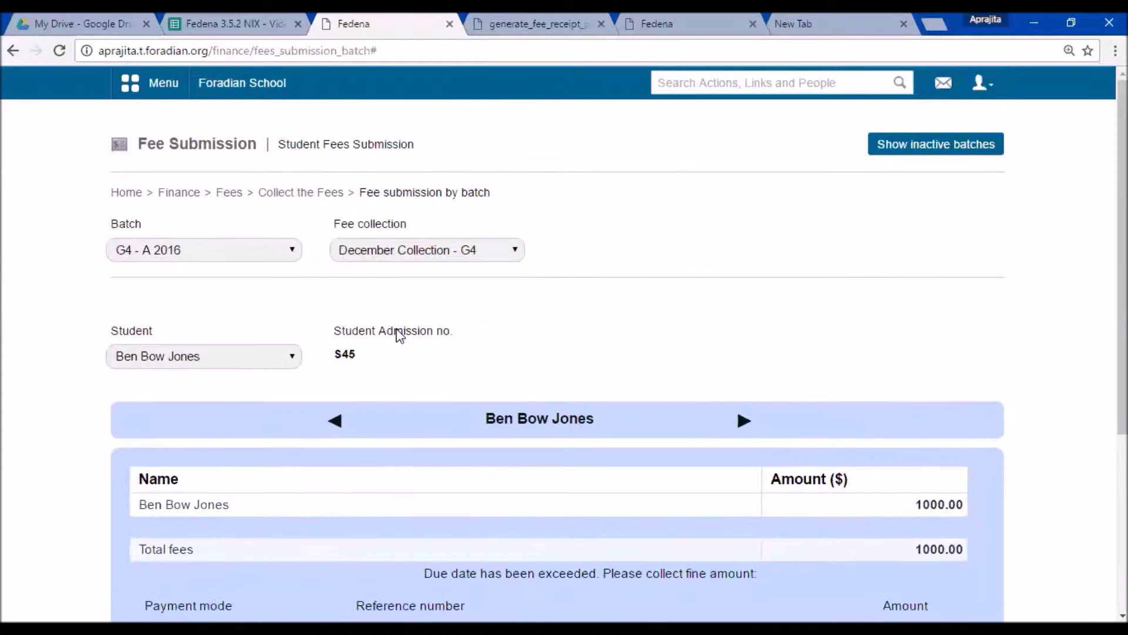
# Pay the student's 1000 transport fee by Cheque, entering 897987 as the cheque number
pyautogui.scroll(-4, 389, 357)
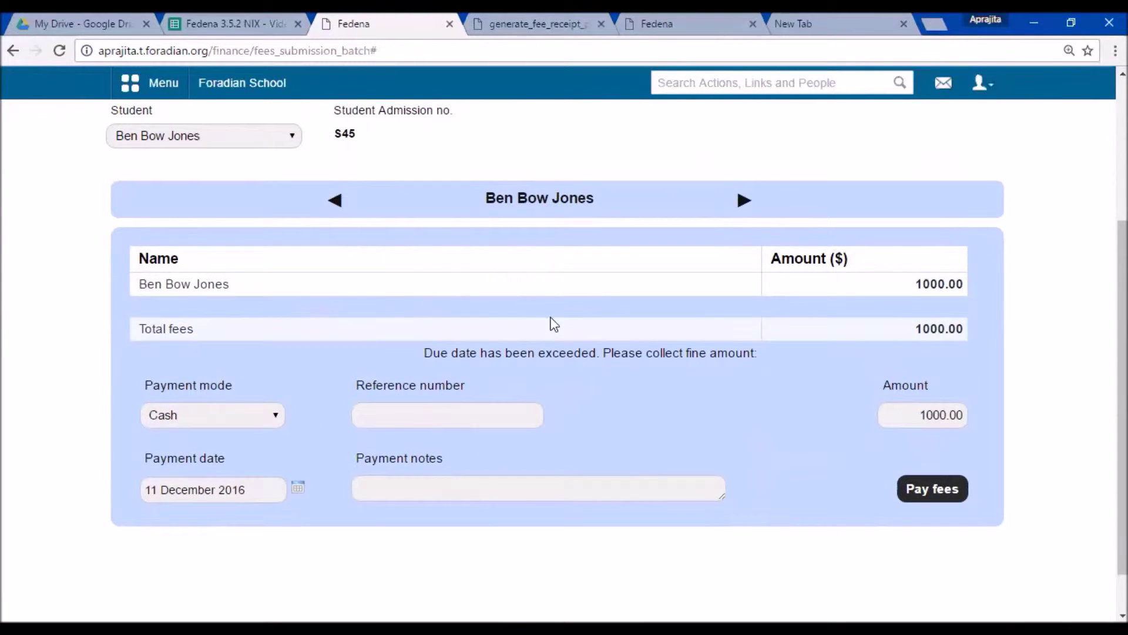
pyautogui.click(423, 419)
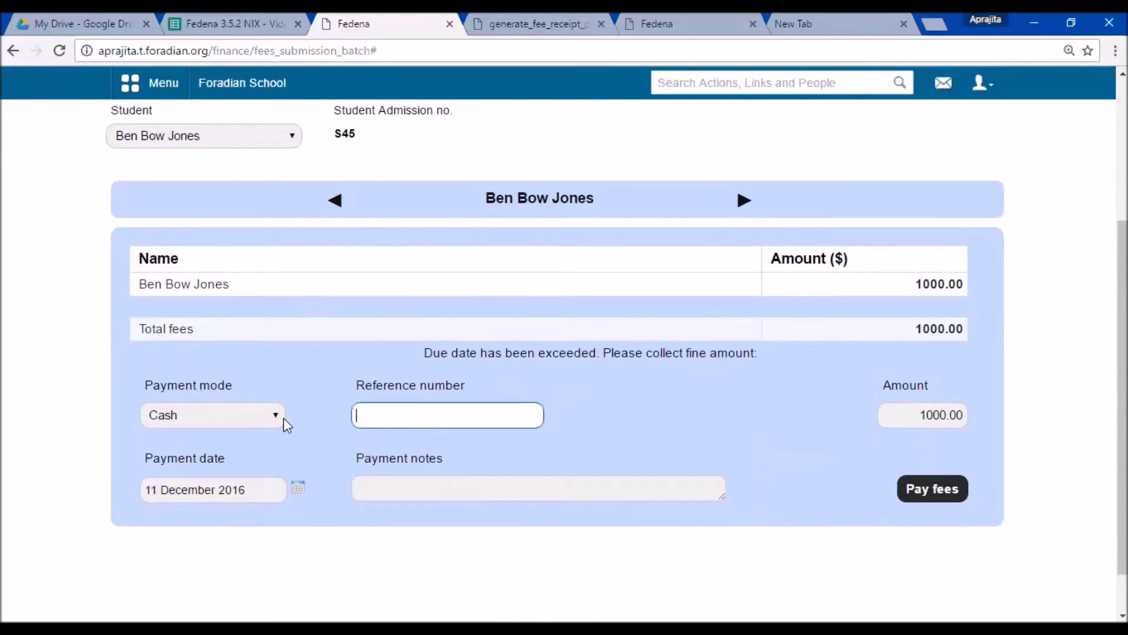
pyautogui.click(220, 414)
pyautogui.click(181, 467)
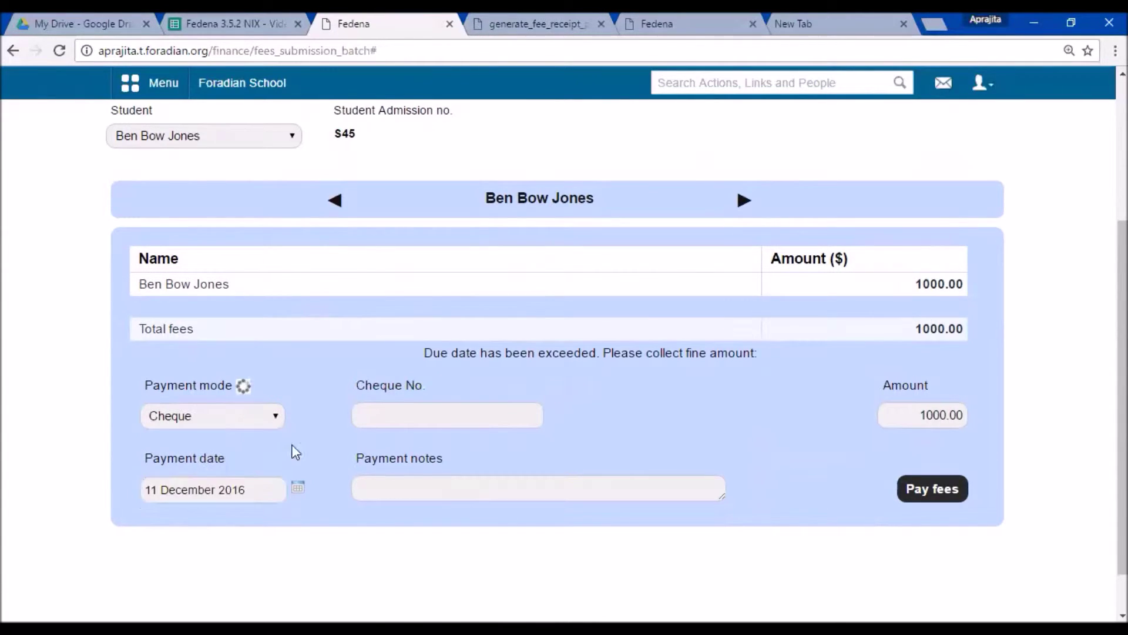
pyautogui.click(403, 415)
pyautogui.write('897987')
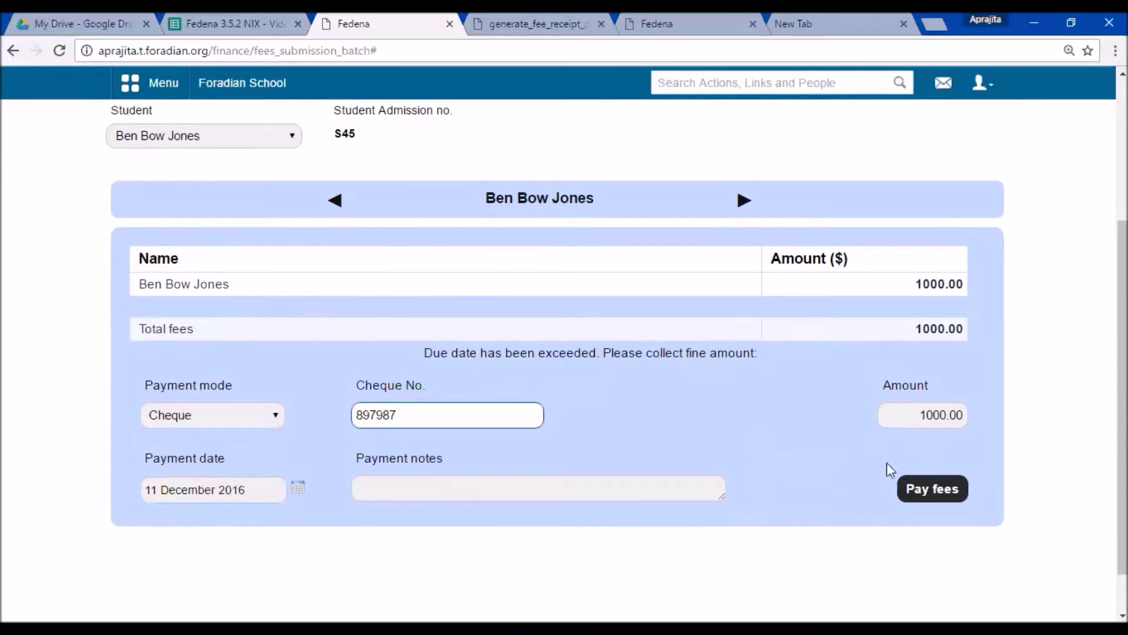
pyautogui.click(383, 481)
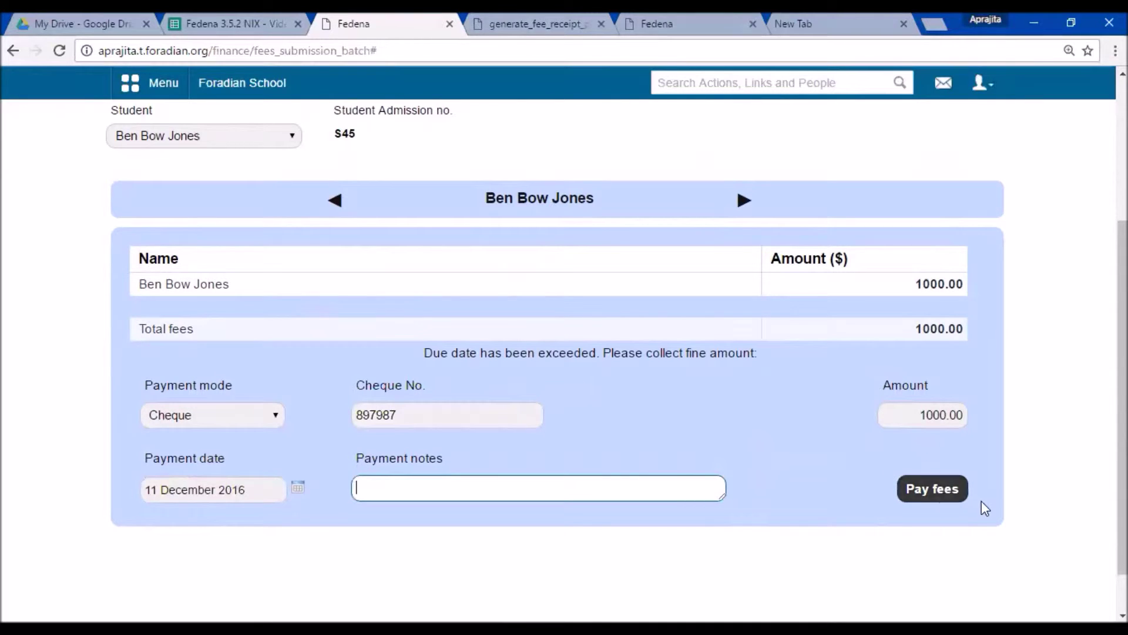
pyautogui.click(946, 490)
# Change the fee collection to December Collection - G4 under Hostel Fees
pyautogui.scroll(4, 708, 453)
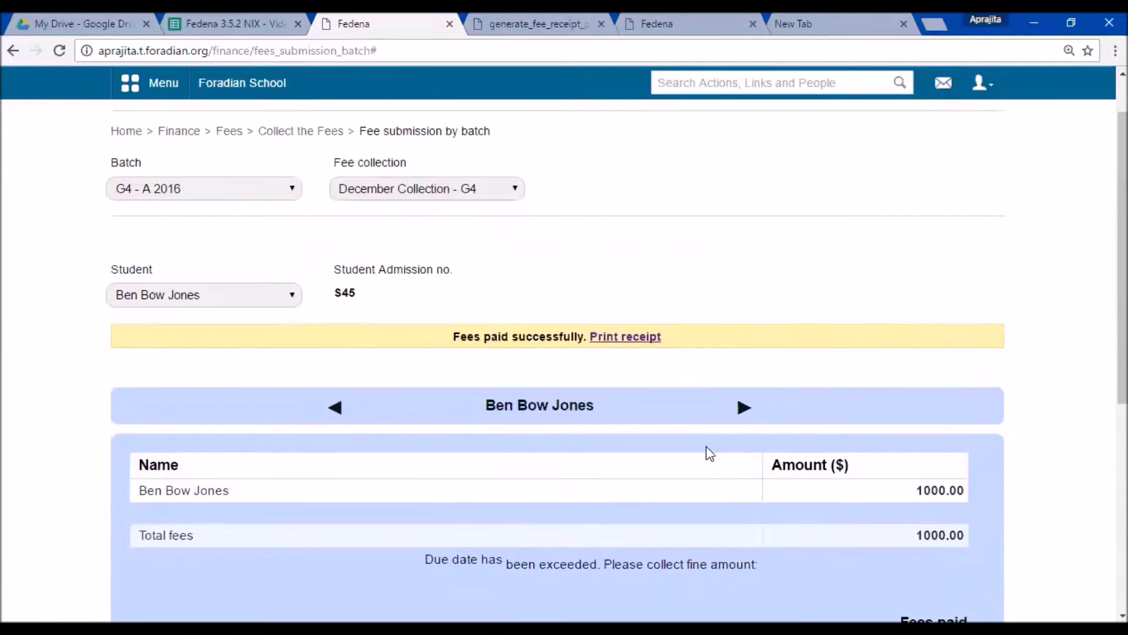
pyautogui.click(415, 254)
pyautogui.click(411, 362)
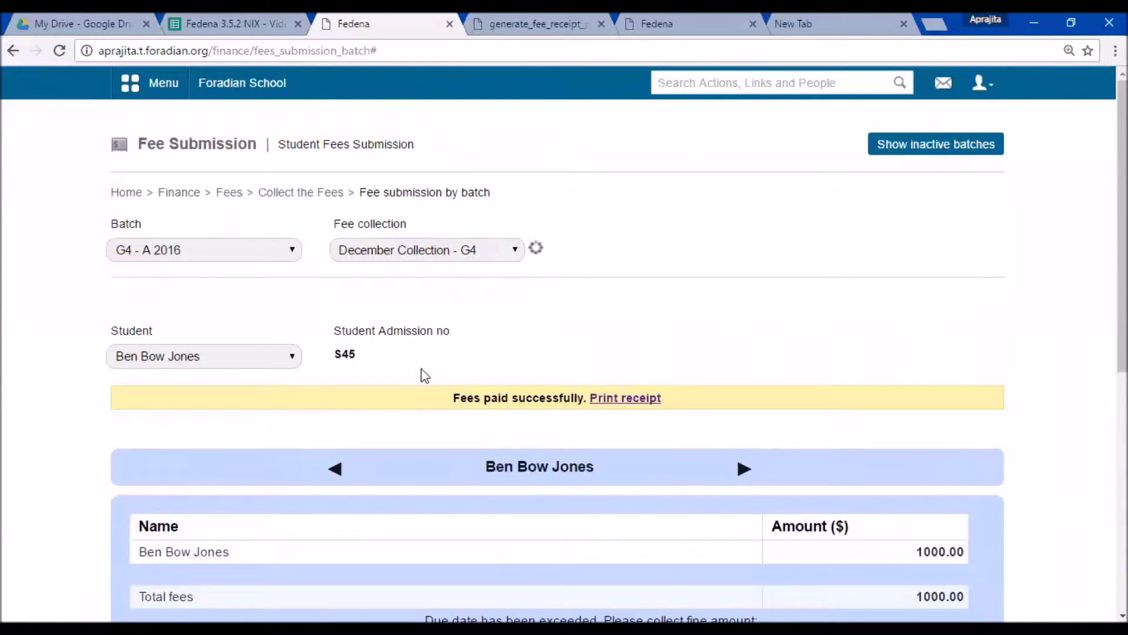
# Pay the student's 2500 hostel fee in cash with reference number 878 and review the payment record
pyautogui.scroll(-5, 433, 373)
pyautogui.click(431, 373)
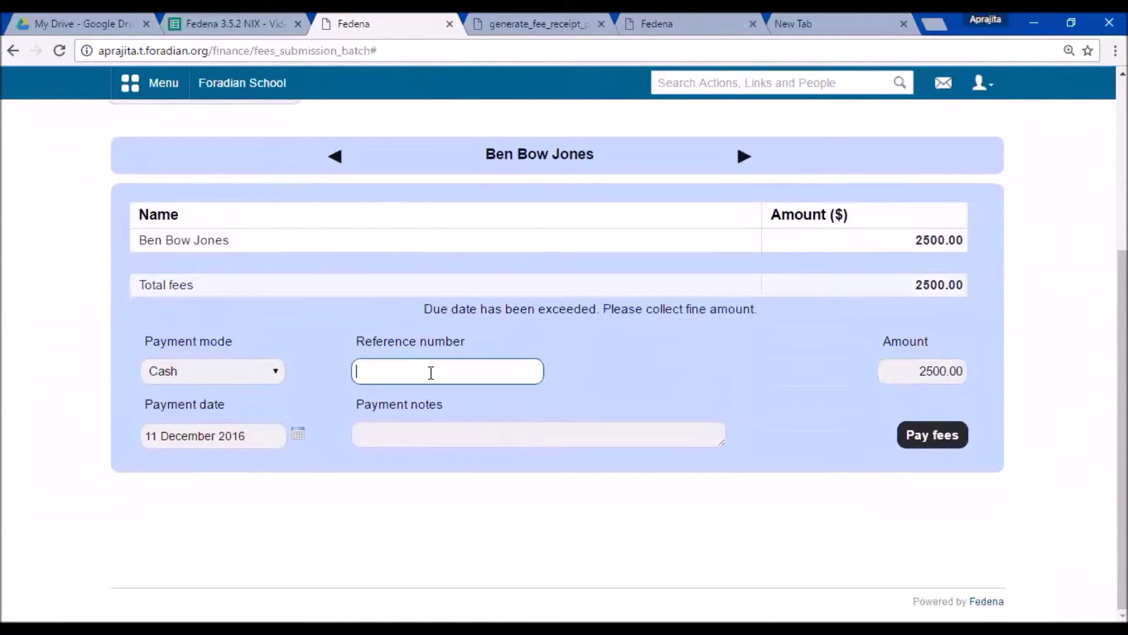
pyautogui.click(392, 431)
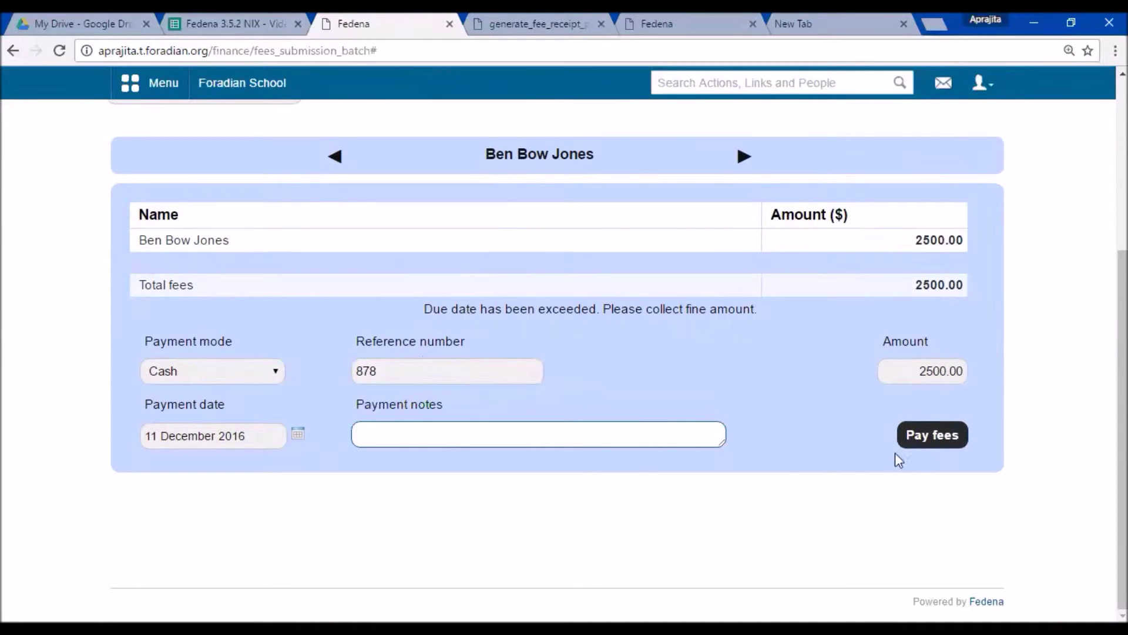
pyautogui.click(926, 442)
pyautogui.scroll(4, 505, 367)
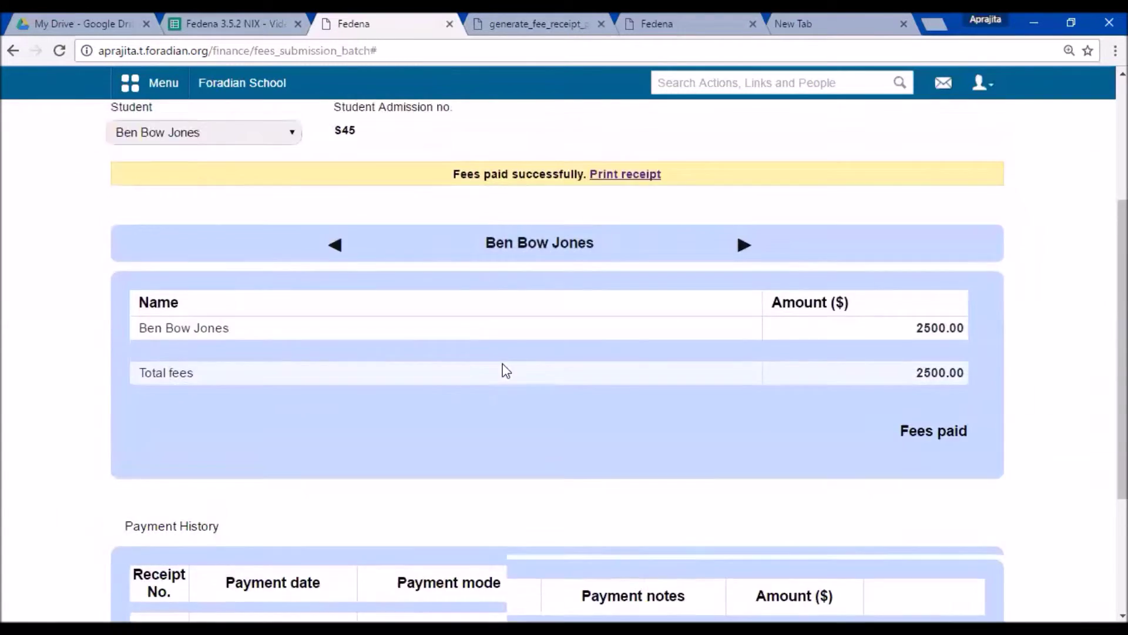
pyautogui.scroll(-5, 487, 393)
pyautogui.scroll(3, 574, 312)
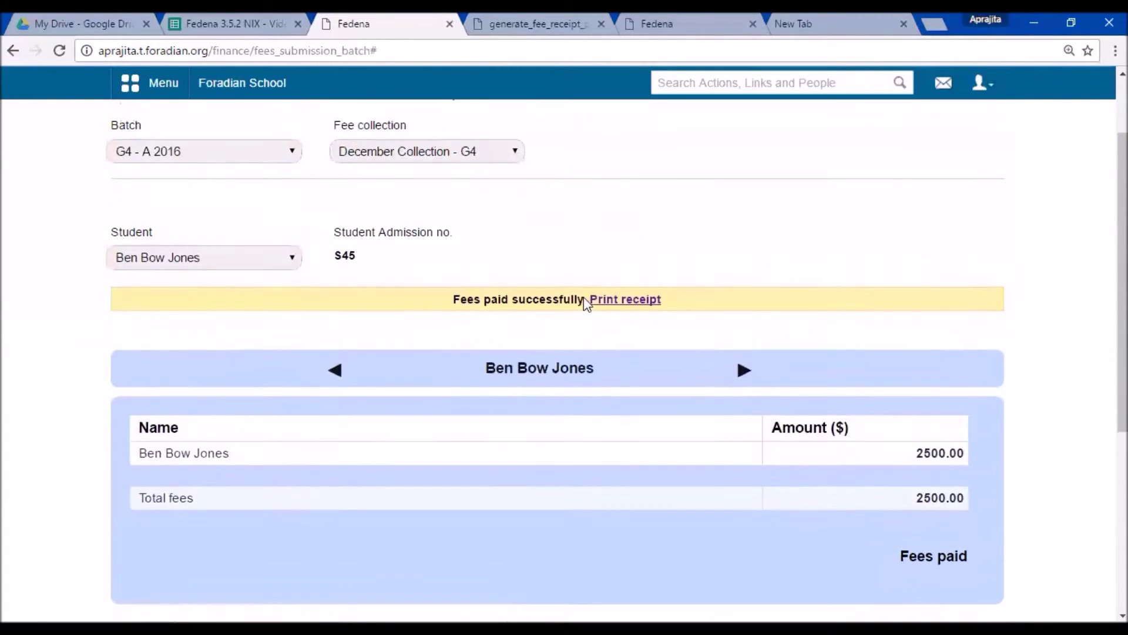
pyautogui.scroll(1, 608, 311)
pyautogui.scroll(1, 609, 317)
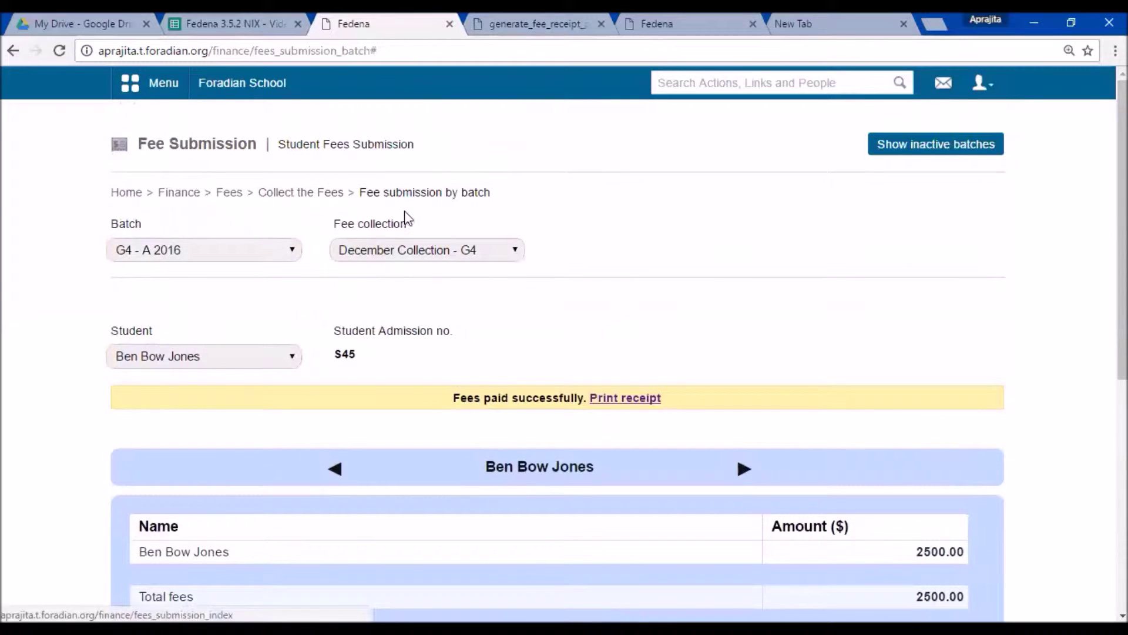
pyautogui.click(235, 251)
pyautogui.click(197, 332)
pyautogui.click(205, 353)
pyautogui.scroll(-1, 203, 400)
pyautogui.scroll(1, 183, 329)
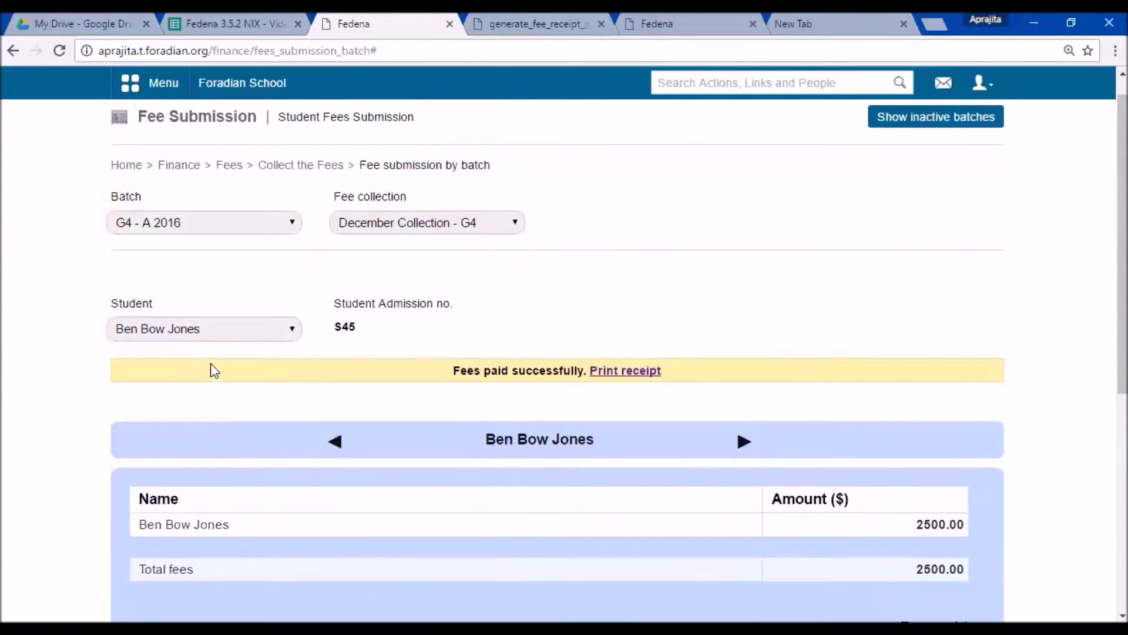
pyautogui.scroll(-2, 609, 441)
pyautogui.scroll(3, 587, 423)
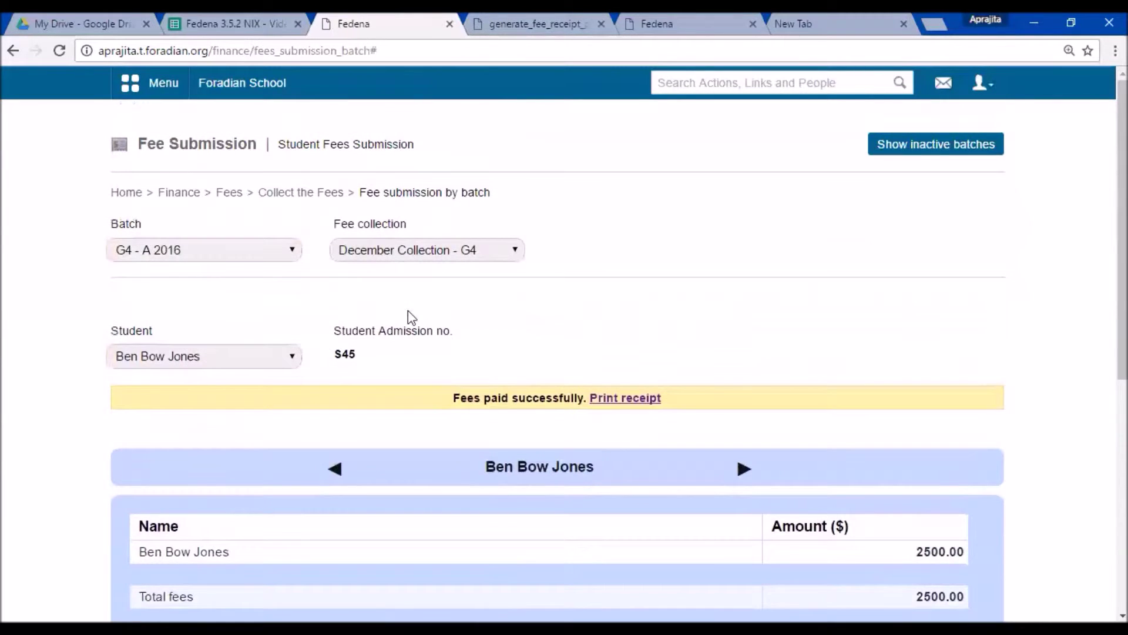
# Go back to Collect the Fees and open fees submission for each student
pyautogui.click(276, 199)
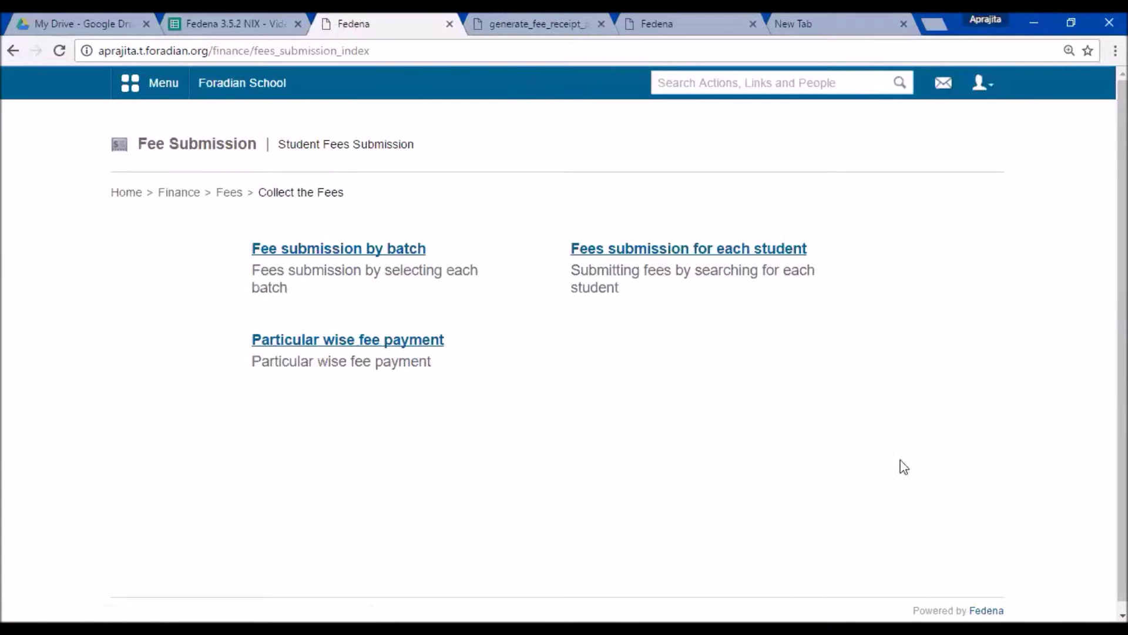
pyautogui.click(652, 250)
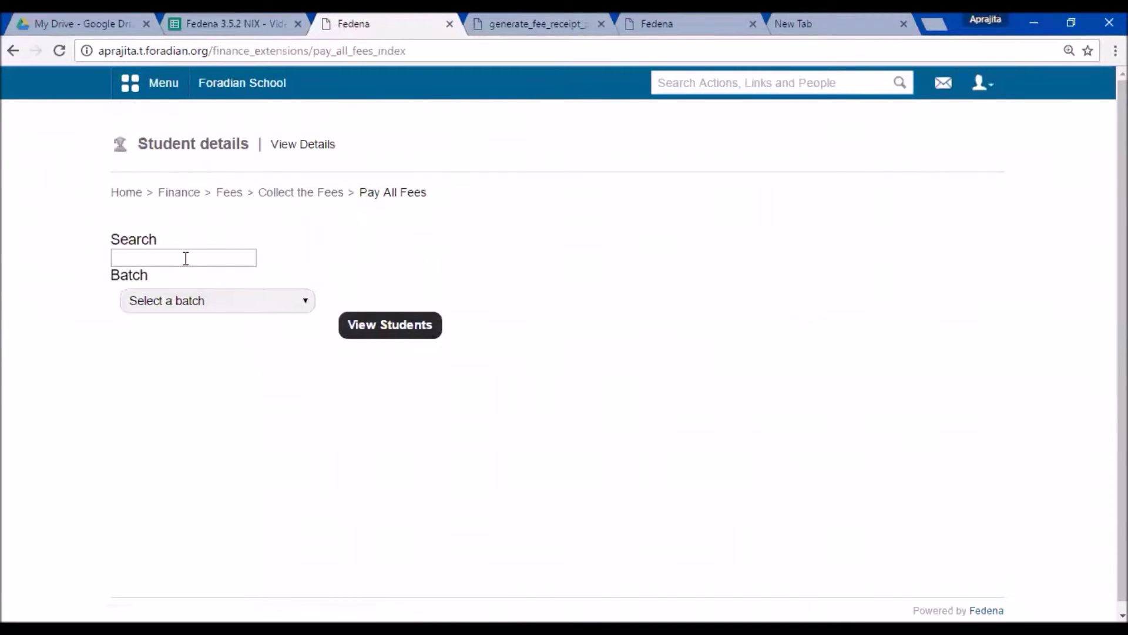
pyautogui.click(214, 54)
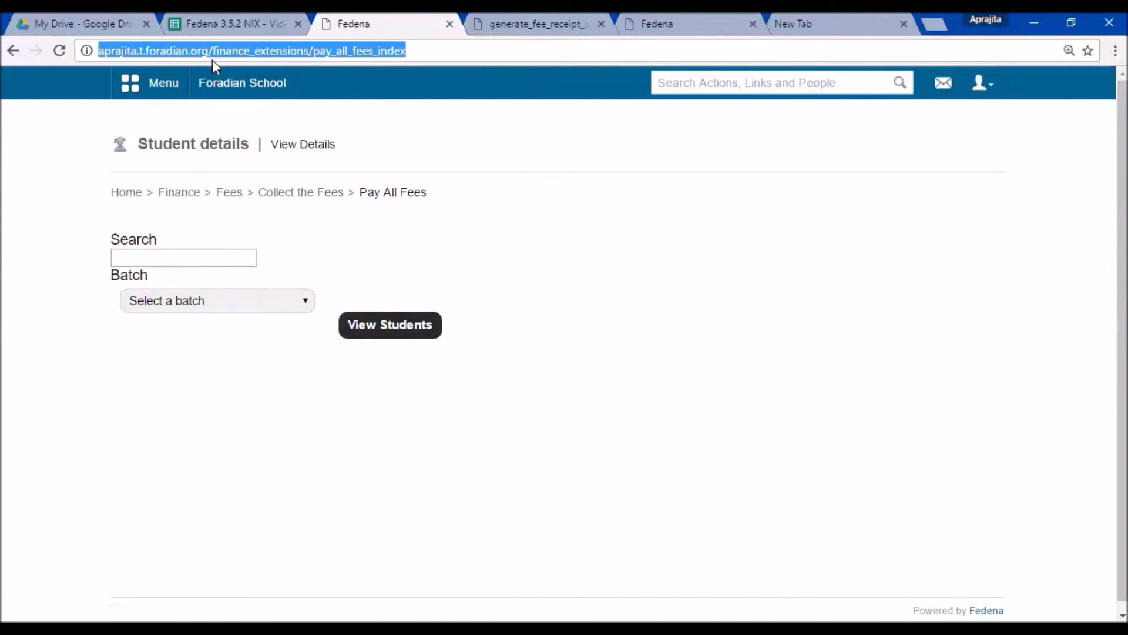
pyautogui.press('Return')
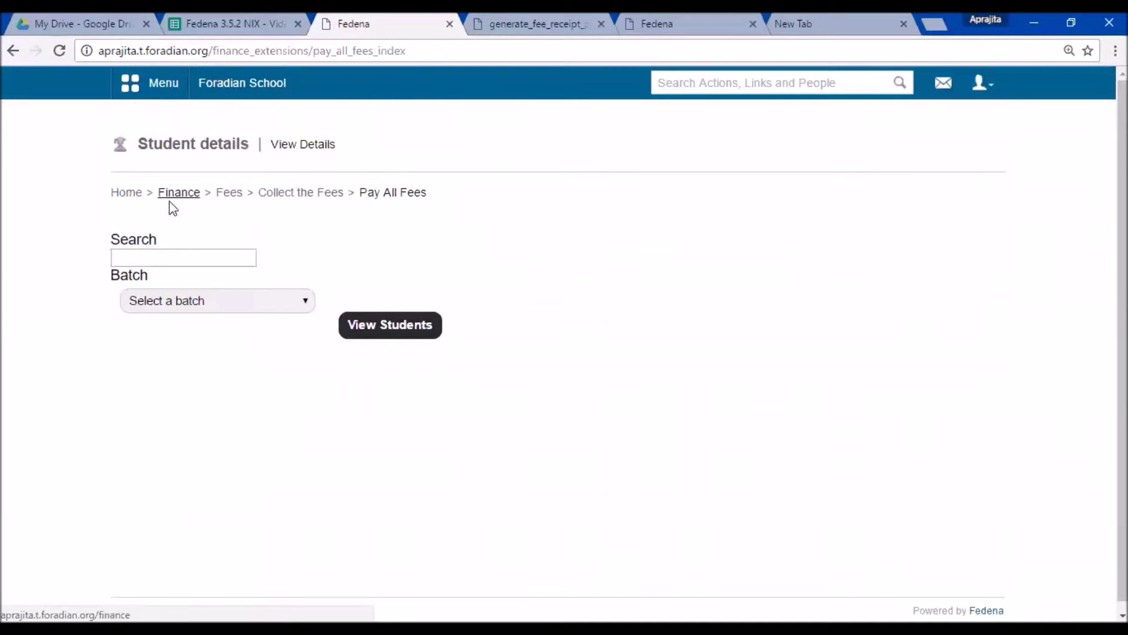
# List the students of batch G4 - A 2016 with their fees due
pyautogui.click(165, 306)
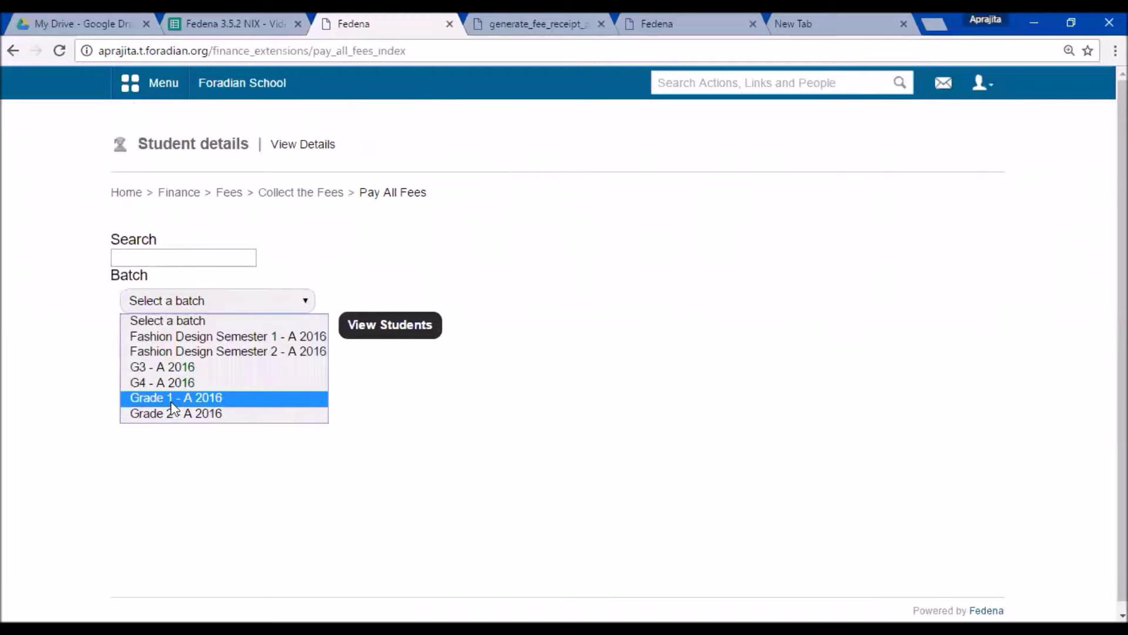
pyautogui.click(174, 382)
pyautogui.click(351, 334)
pyautogui.scroll(-1, 333, 367)
pyautogui.scroll(-4, 333, 368)
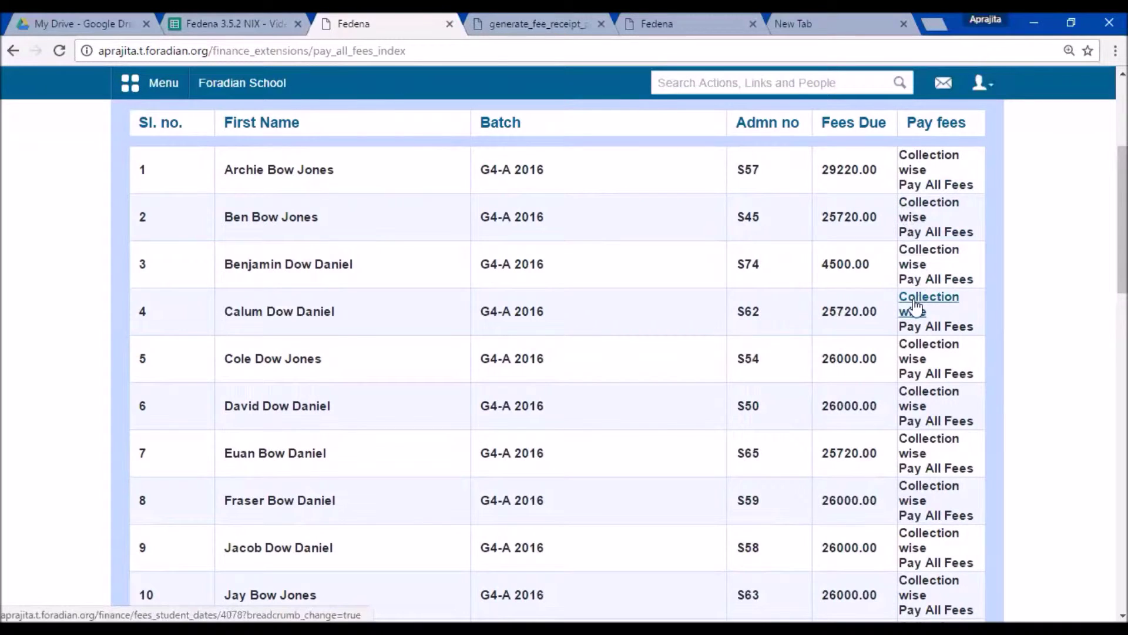
pyautogui.scroll(-1, 913, 304)
pyautogui.scroll(2, 934, 238)
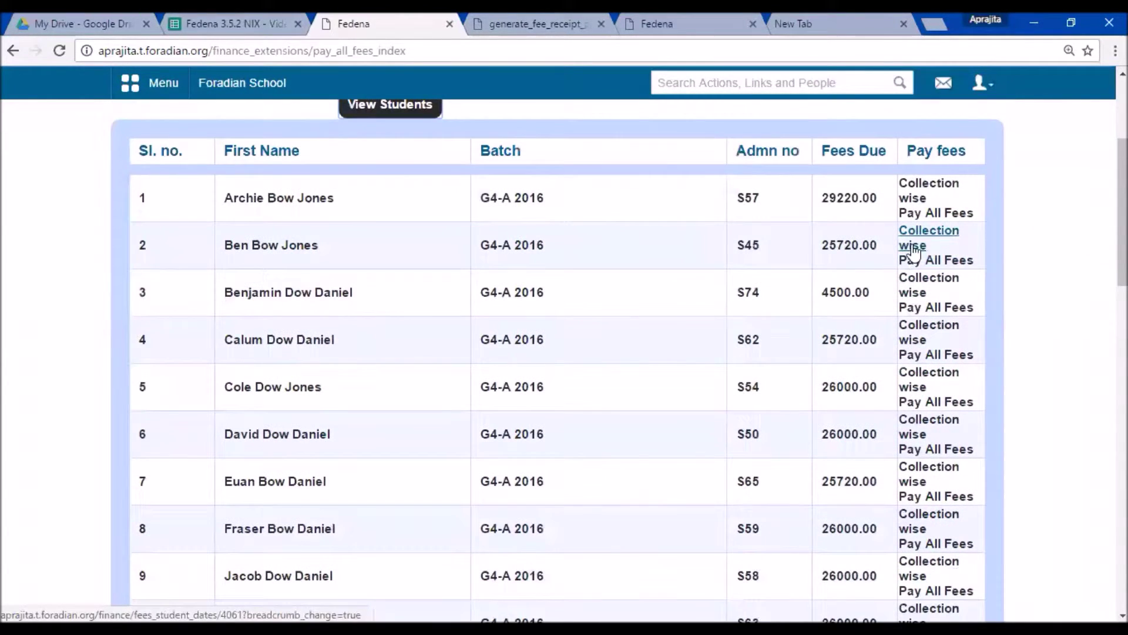
# Open collection-wise payment for the second listed student in a new tab and select the Academic Fee - 2016 Grade 4 collection
pyautogui.middleClick(936, 233)
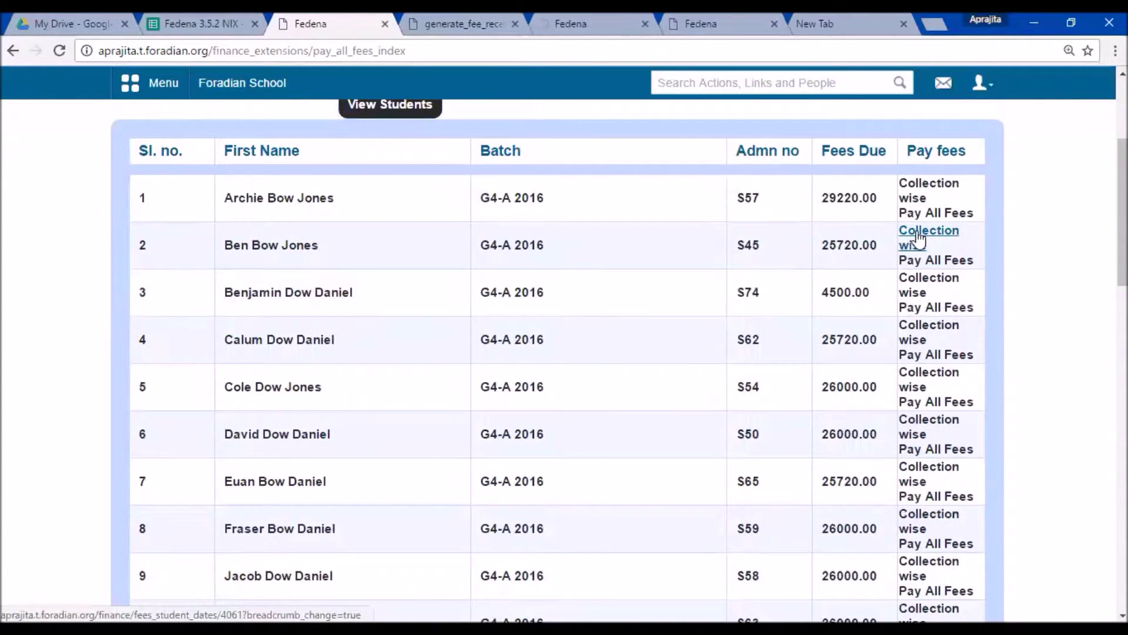
pyautogui.click(591, 18)
pyautogui.click(396, 247)
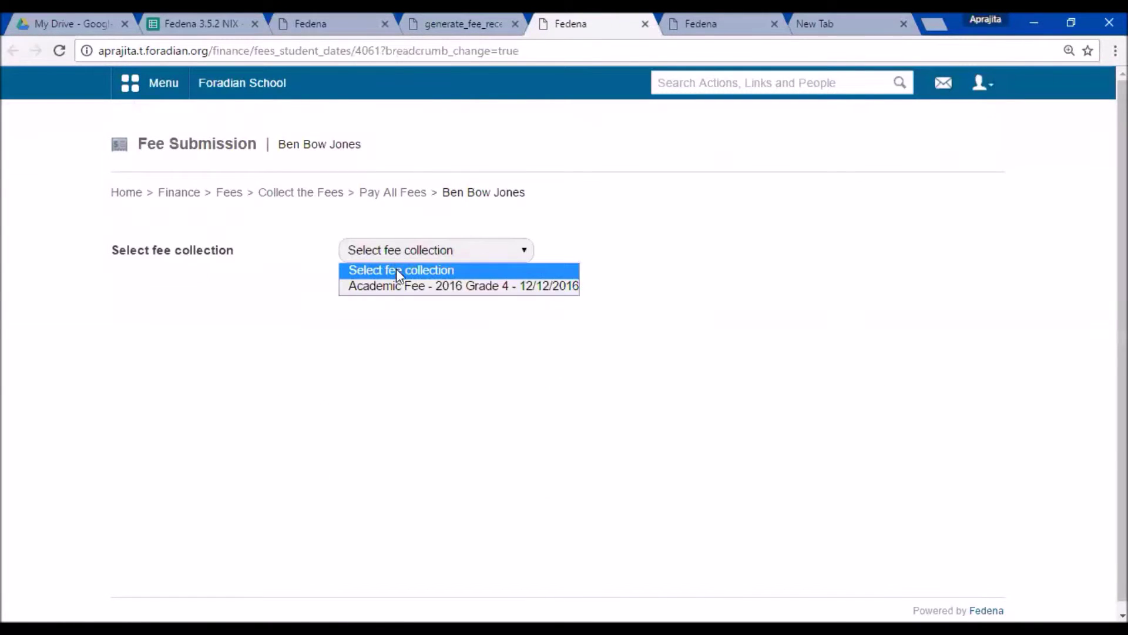
pyautogui.click(396, 280)
# Examine the student's academic fee particulars, discount, summary and payment fields
pyautogui.scroll(-6, 400, 288)
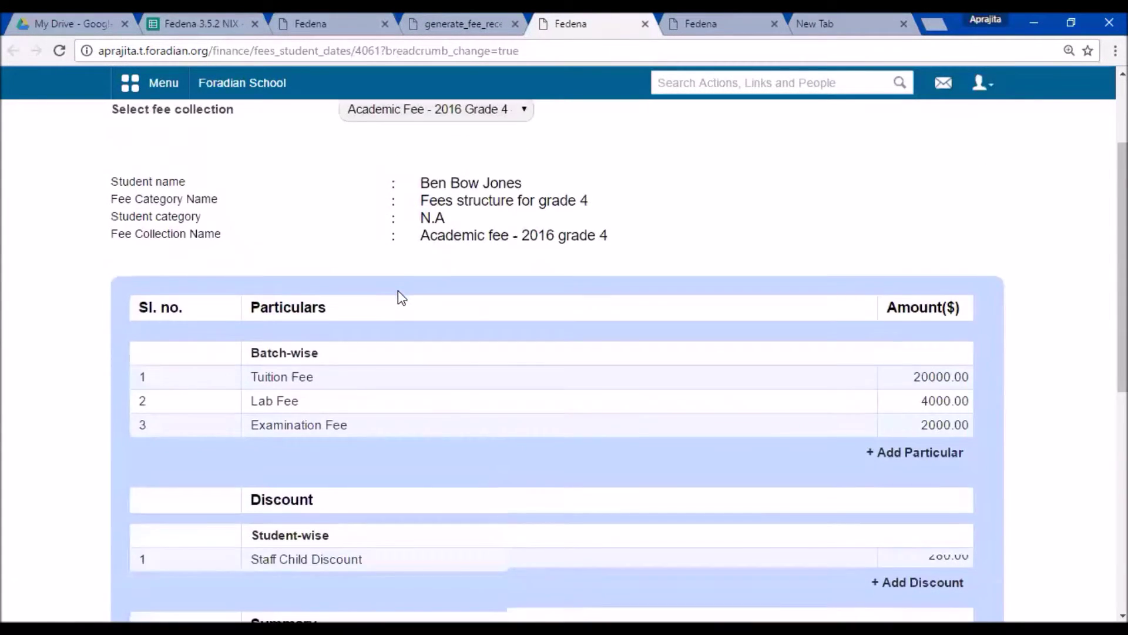
pyautogui.scroll(-4, 411, 297)
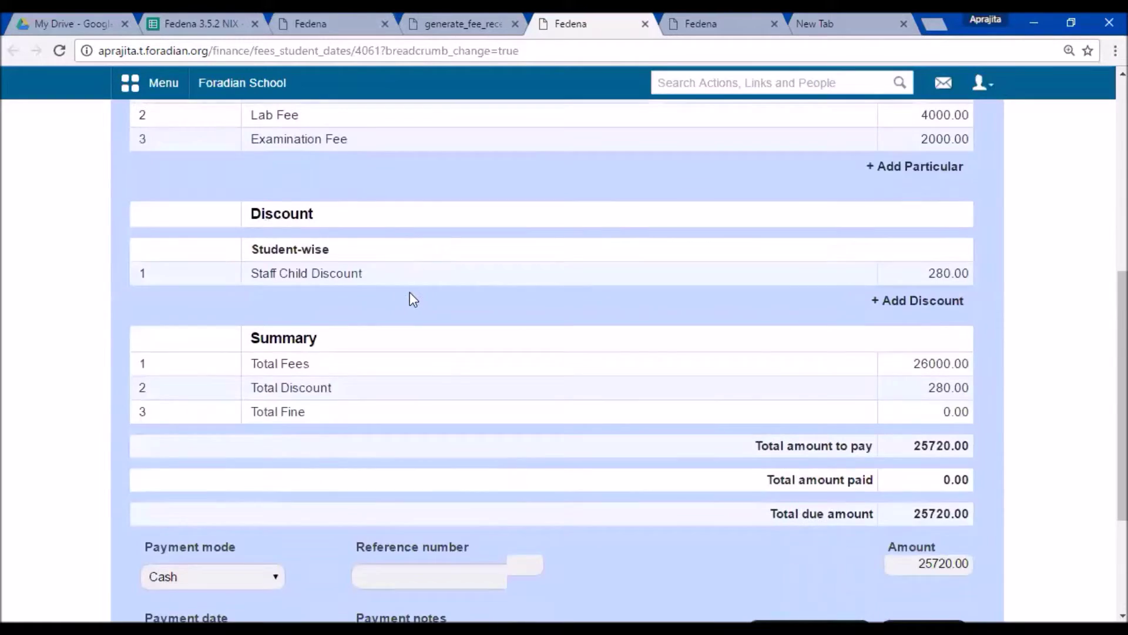
pyautogui.scroll(2, 418, 302)
pyautogui.scroll(8, 418, 306)
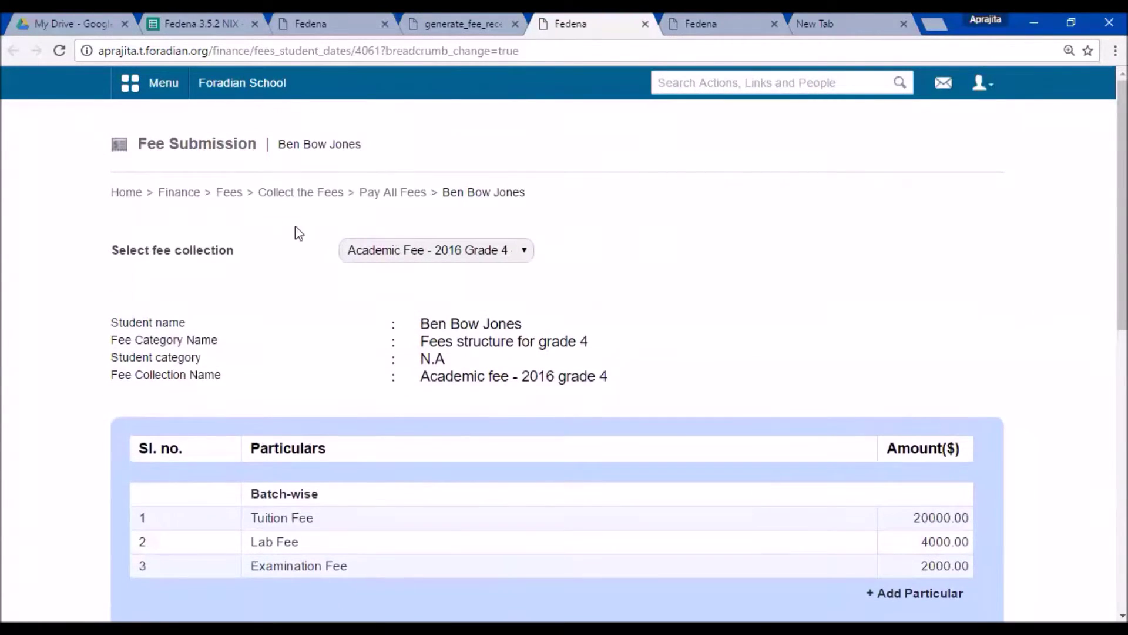
pyautogui.scroll(-1, 364, 281)
pyautogui.scroll(-4, 382, 269)
pyautogui.scroll(2, 386, 277)
pyautogui.scroll(2, 395, 288)
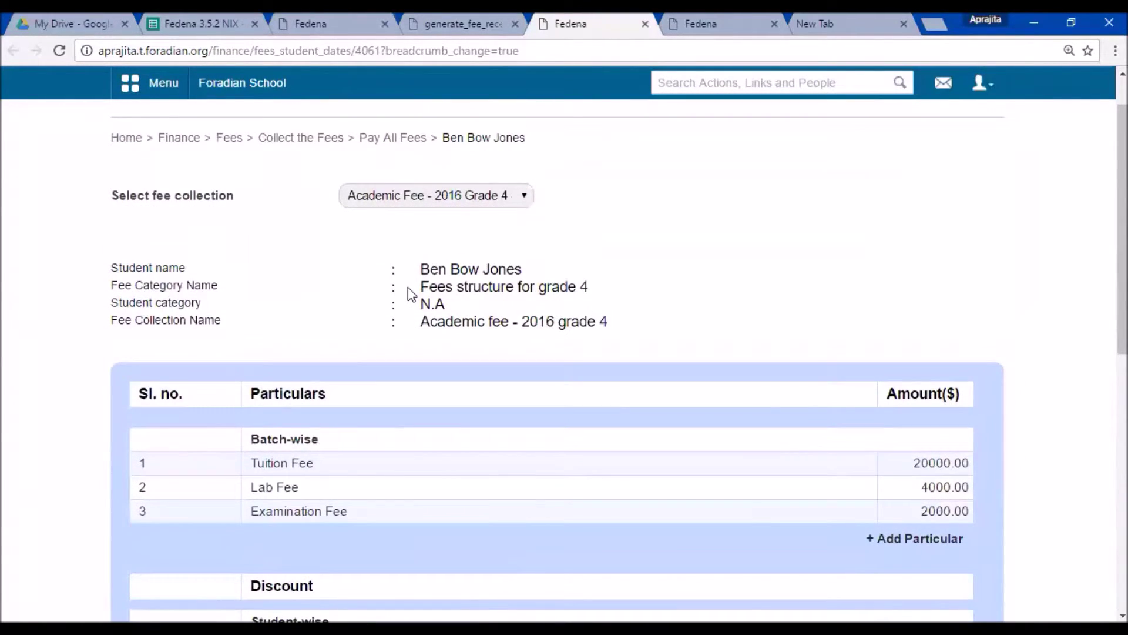
pyautogui.scroll(-3, 438, 325)
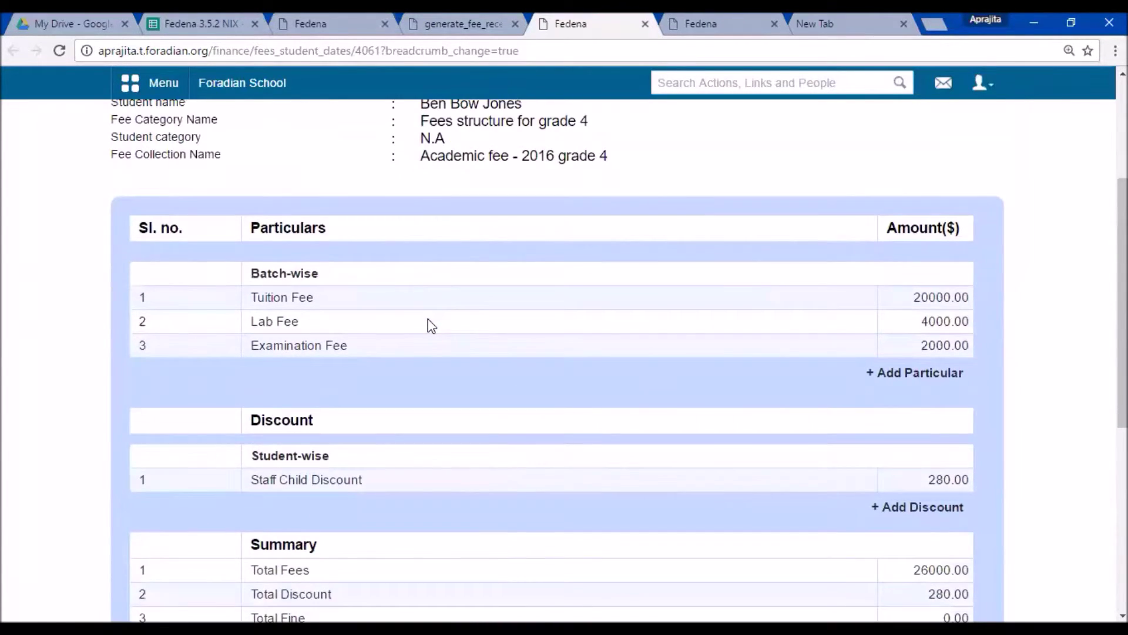
pyautogui.scroll(2, 416, 312)
# Pay the student's full 25720 Academic Fee - 2016 Grade 4 in cash, dated 11 December 2016
pyautogui.click(381, 170)
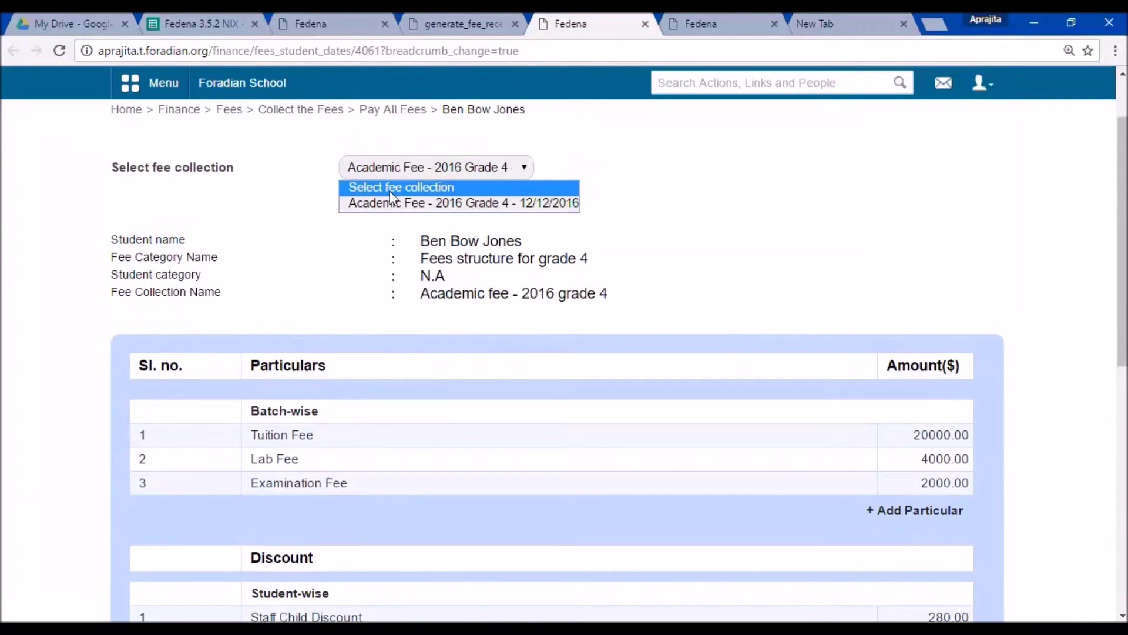
pyautogui.click(390, 203)
pyautogui.scroll(-6, 429, 308)
pyautogui.scroll(-3, 577, 375)
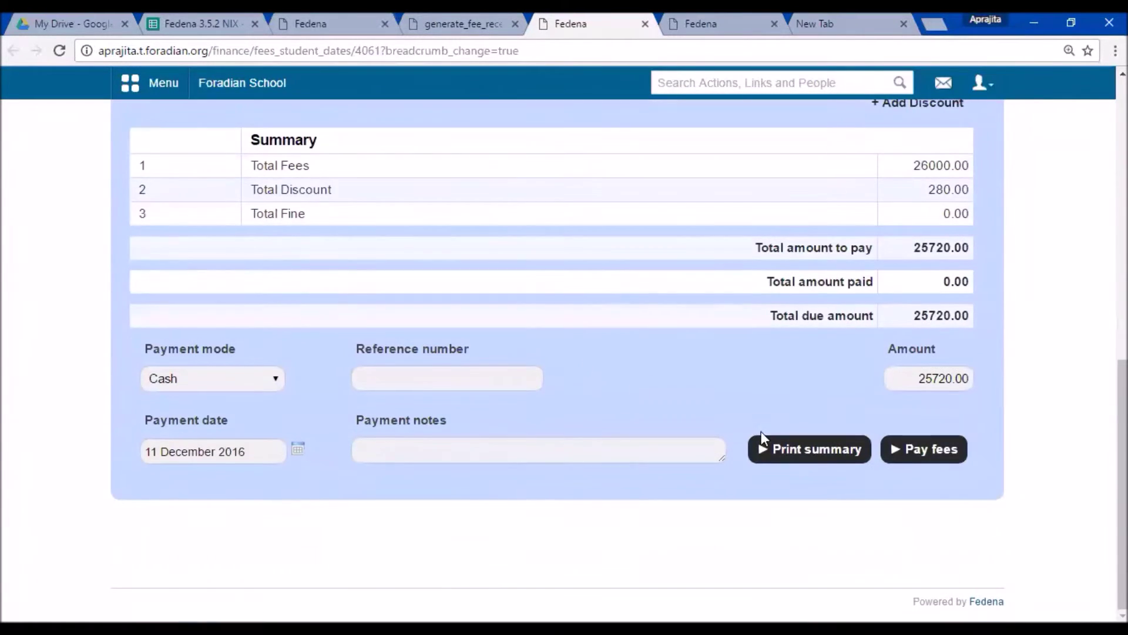
pyautogui.click(899, 448)
pyautogui.scroll(7, 301, 338)
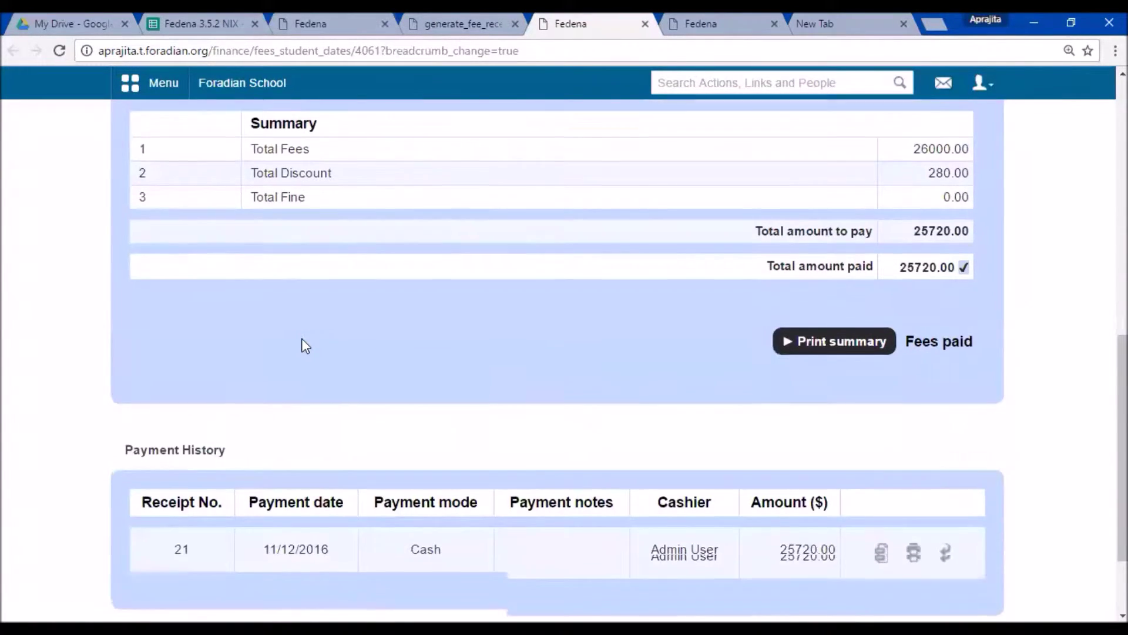
pyautogui.scroll(1, 299, 340)
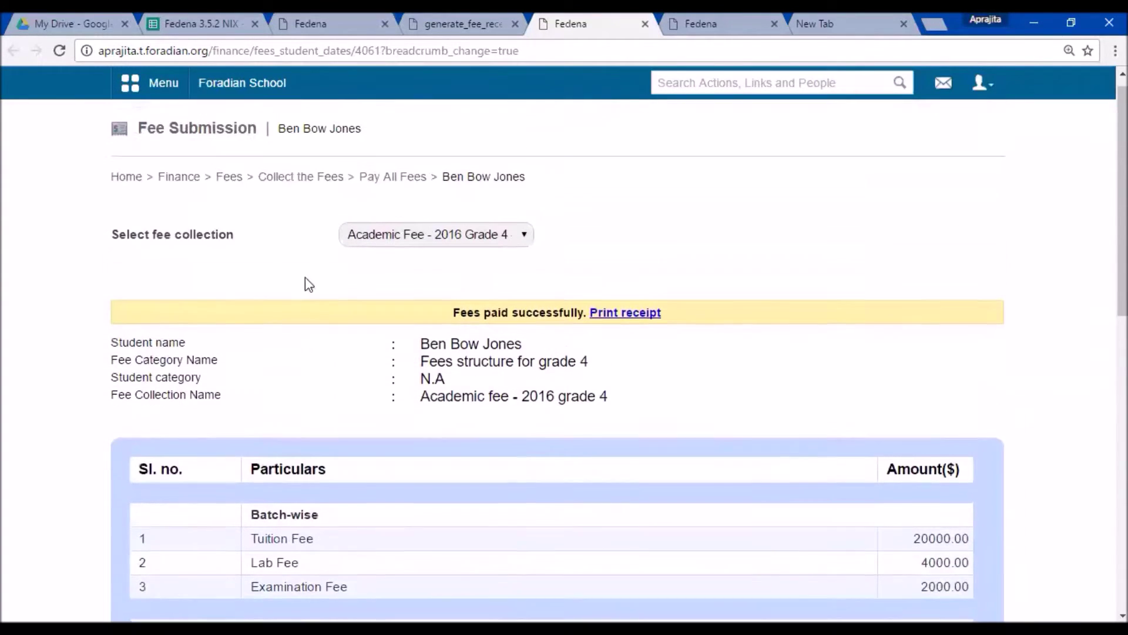
# Return to fees submission for each student and list the G4 - A 2016 batch again
pyautogui.click(314, 194)
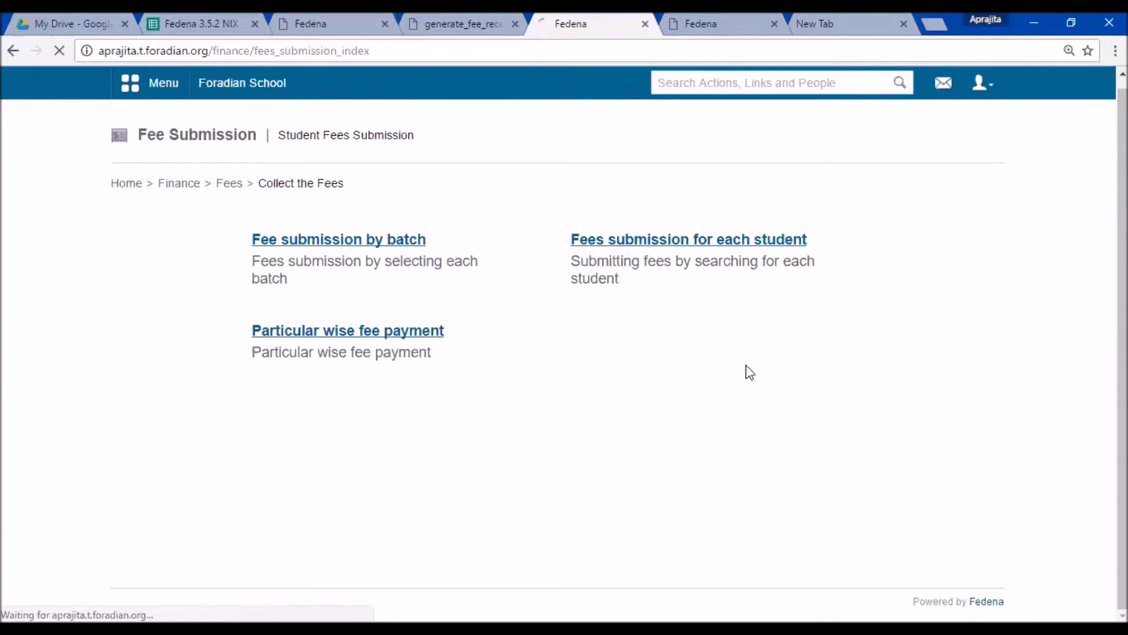
pyautogui.click(192, 300)
pyautogui.click(214, 380)
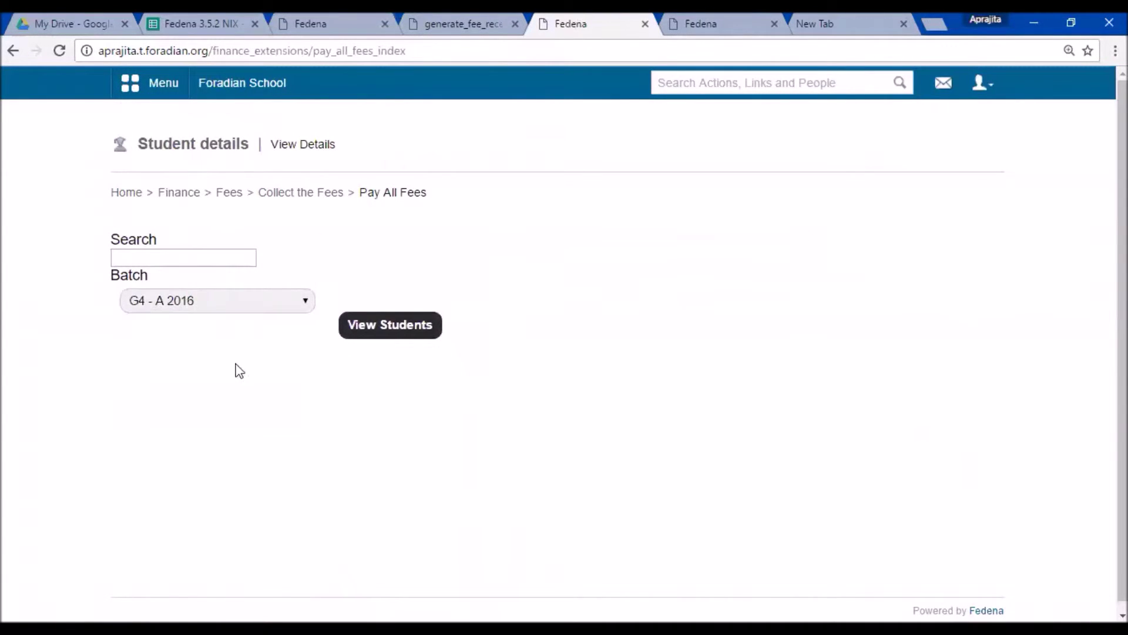
pyautogui.click(373, 333)
pyautogui.scroll(-5, 646, 376)
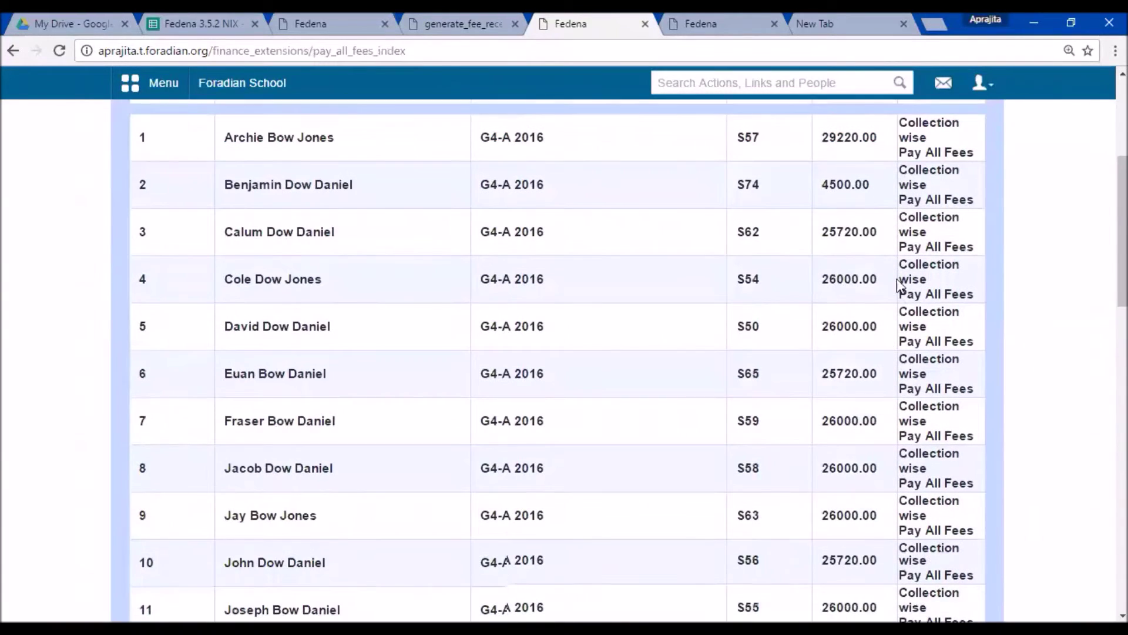
# Look through the batch's student list and open Pay All Fees for the second listed student
pyautogui.scroll(1, 899, 286)
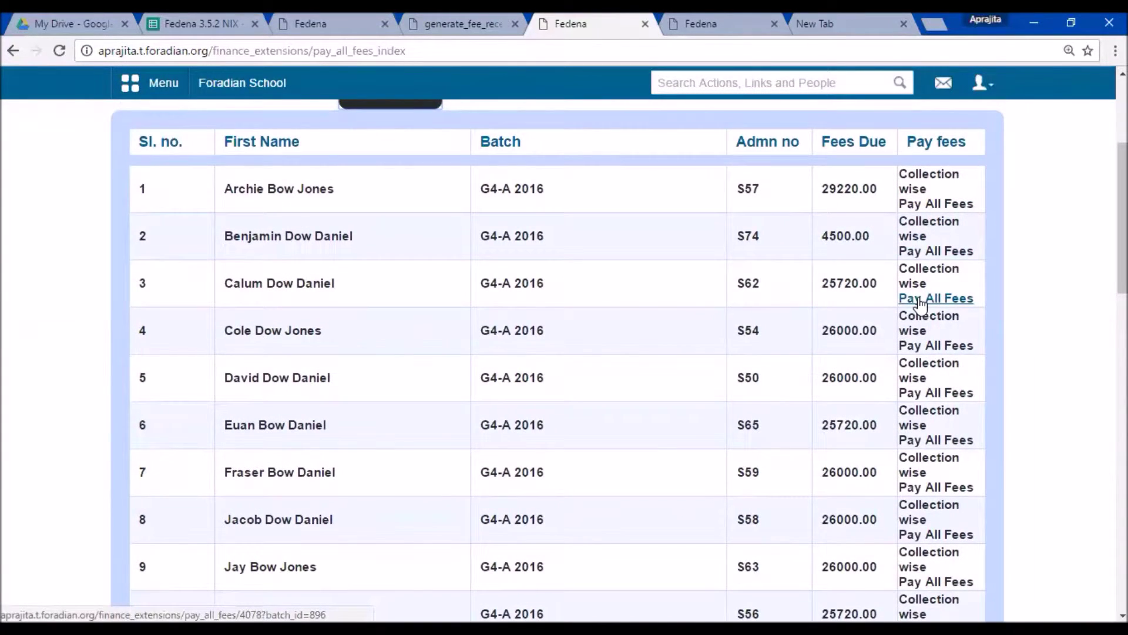
pyautogui.scroll(-8, 630, 285)
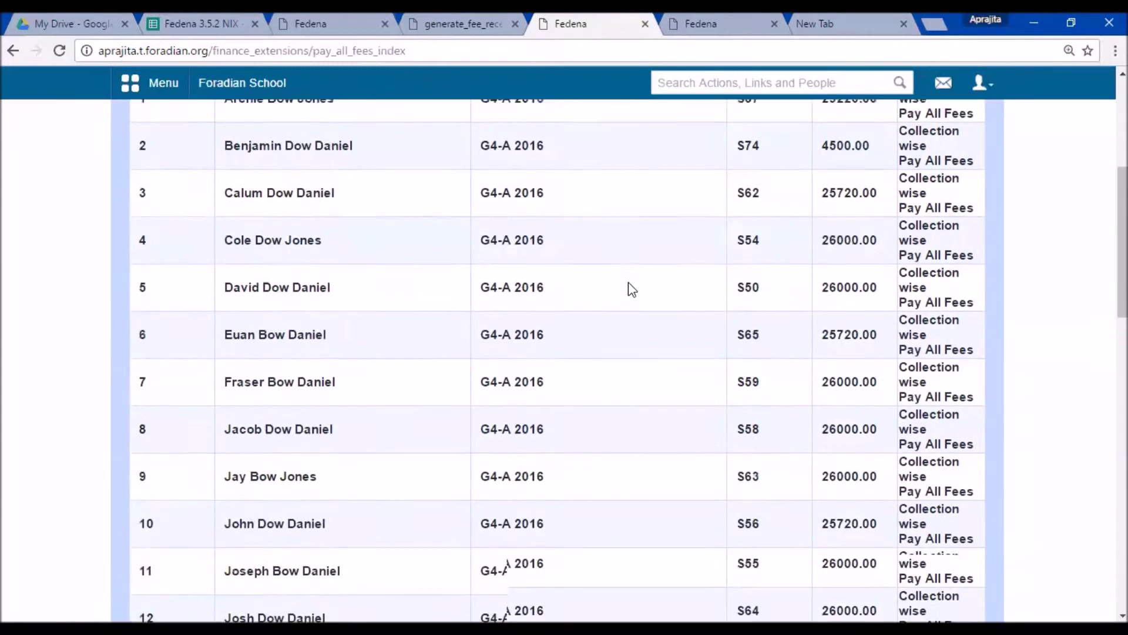
pyautogui.scroll(-10, 629, 287)
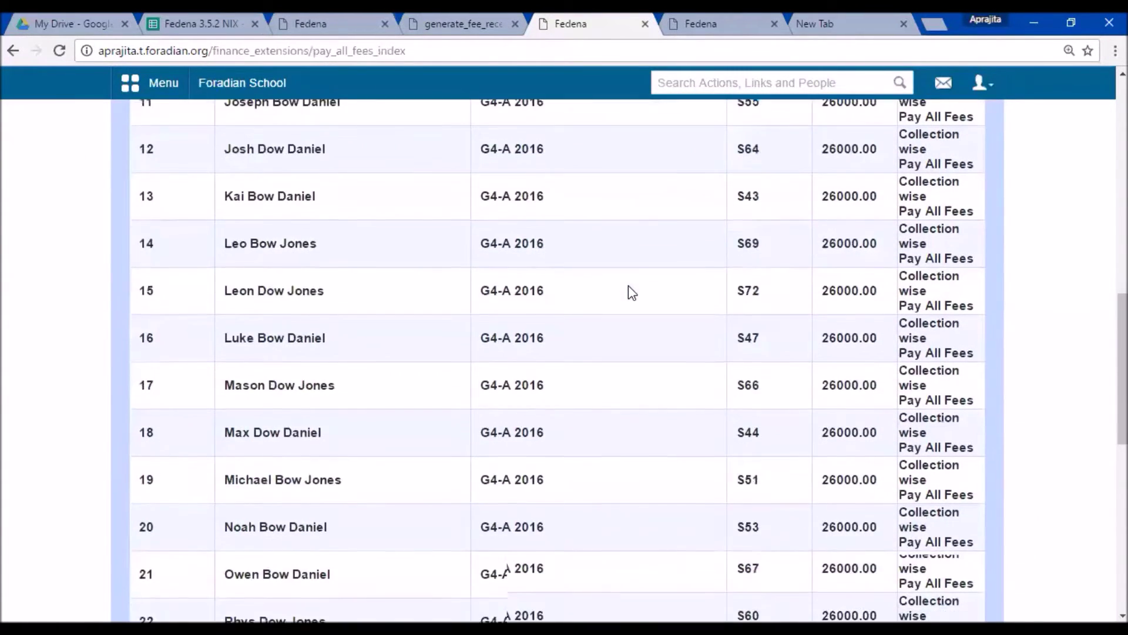
pyautogui.scroll(-2, 629, 291)
pyautogui.scroll(11, 629, 290)
pyautogui.scroll(6, 235, 219)
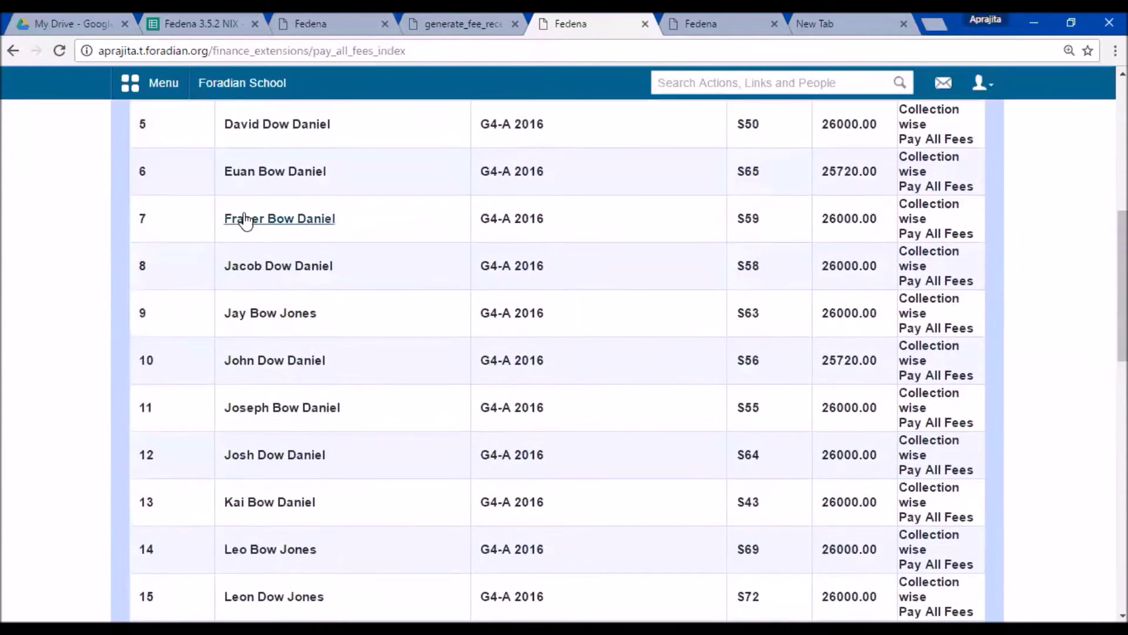
pyautogui.scroll(2, 241, 188)
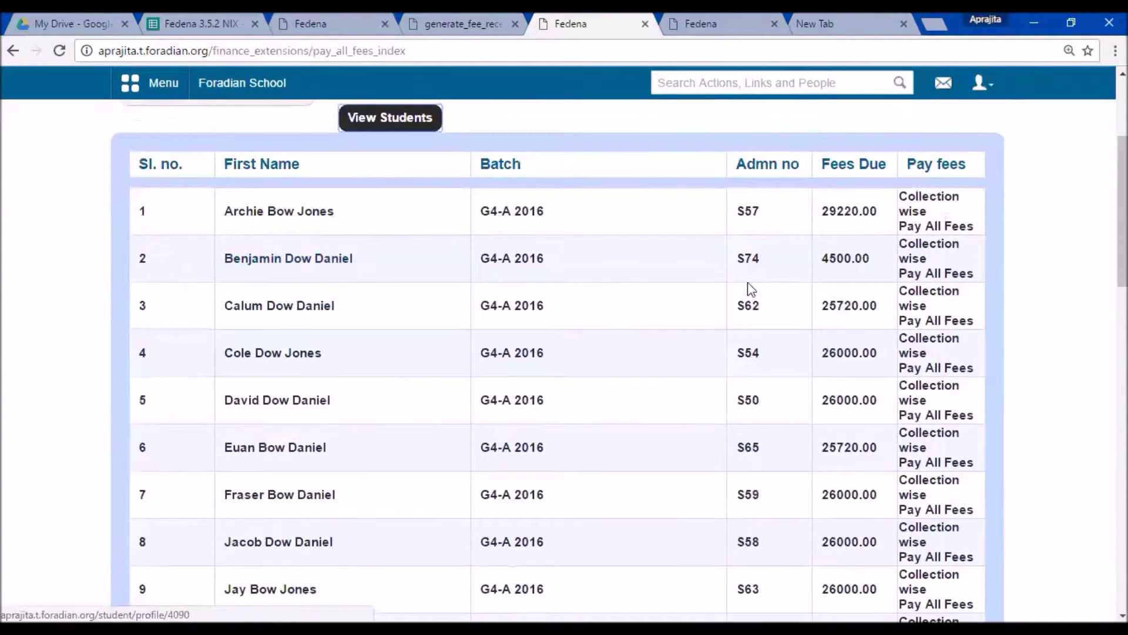
pyautogui.click(936, 272)
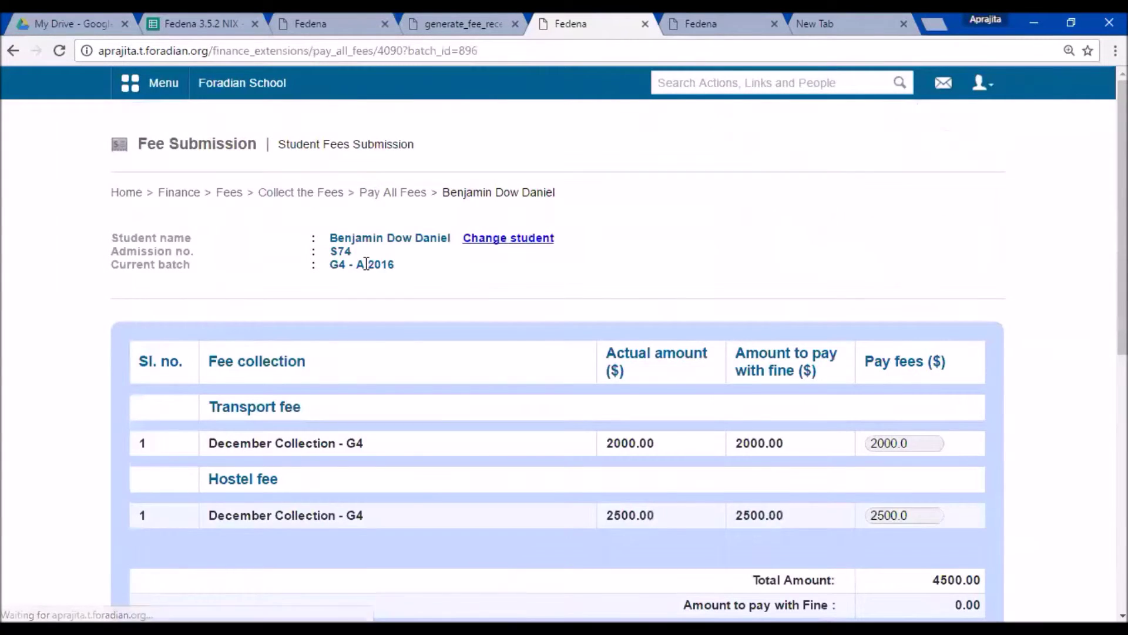
# Examine the student's pending transport and hostel fees, the payment fields and the payment history
pyautogui.scroll(-3, 365, 264)
pyautogui.scroll(2, 353, 258)
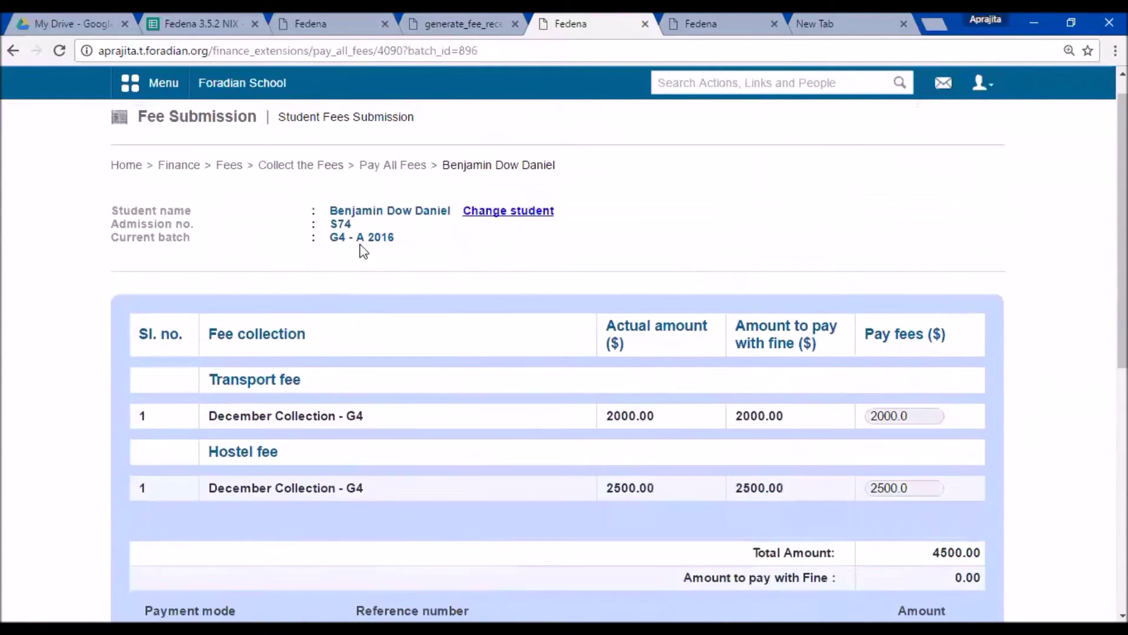
pyautogui.scroll(-4, 491, 247)
pyautogui.scroll(2, 294, 253)
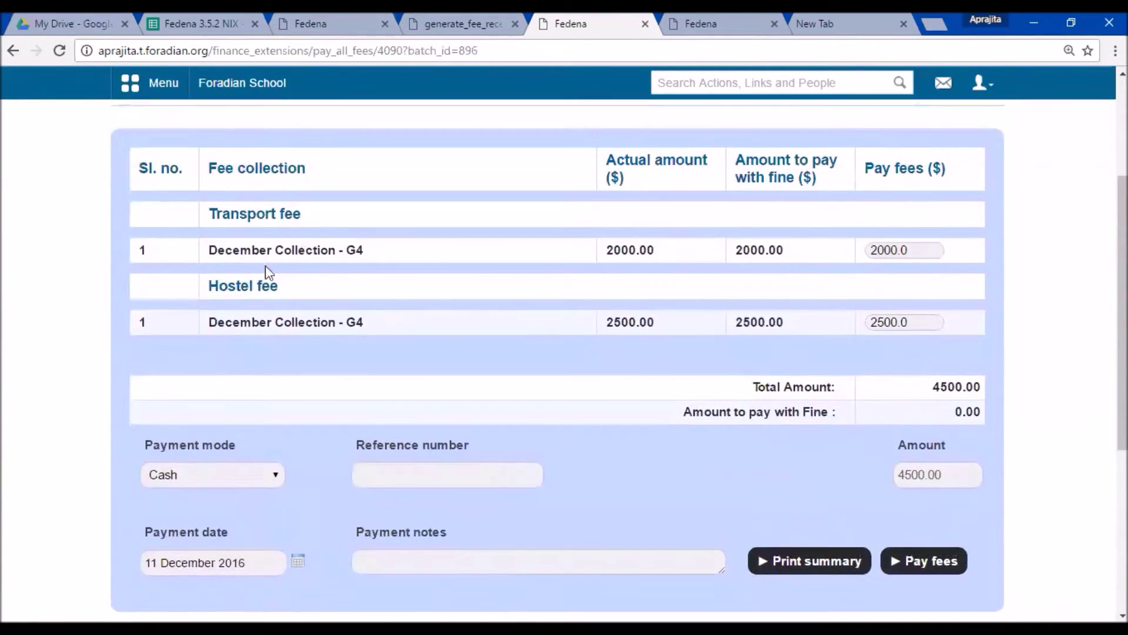
pyautogui.scroll(-1, 272, 307)
pyautogui.scroll(1, 271, 305)
pyautogui.scroll(-5, 270, 304)
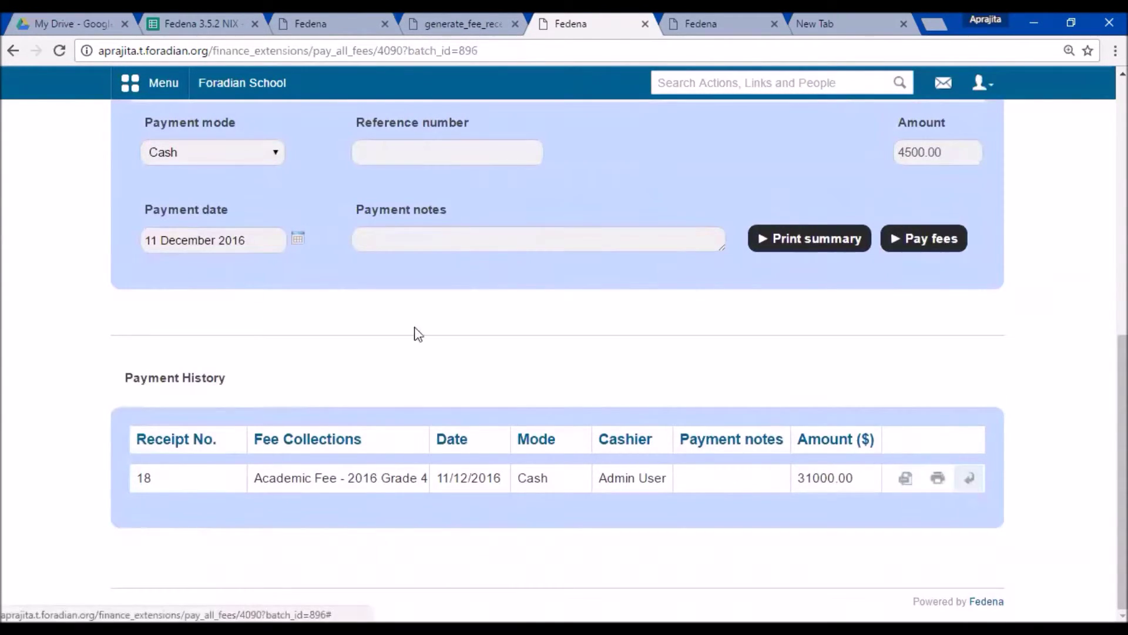
pyautogui.scroll(6, 415, 334)
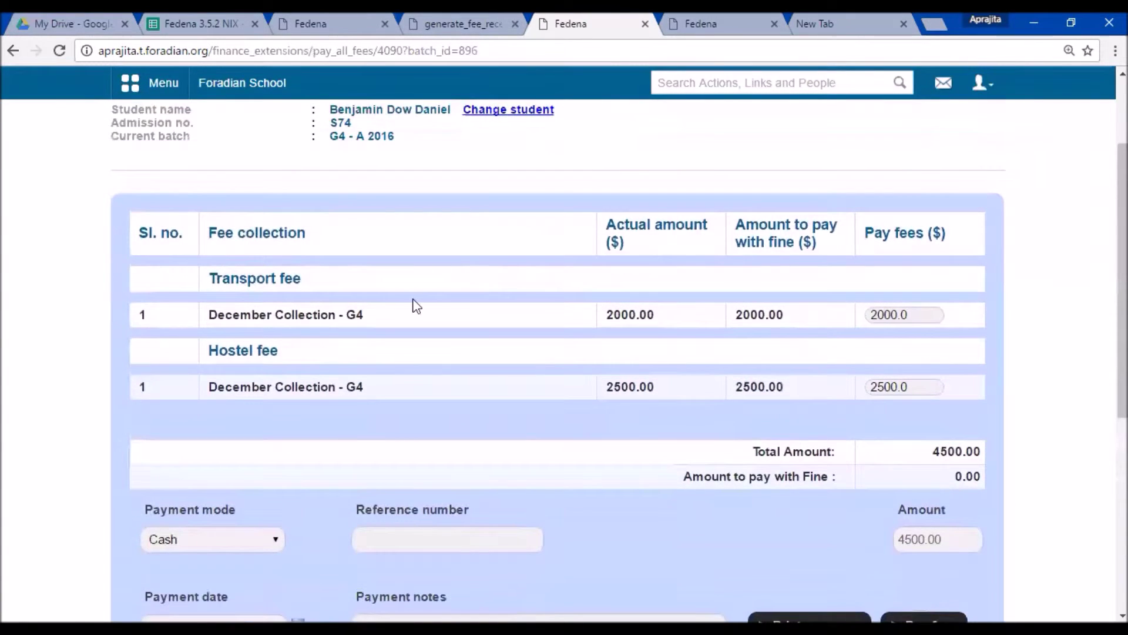
pyautogui.scroll(-6, 529, 353)
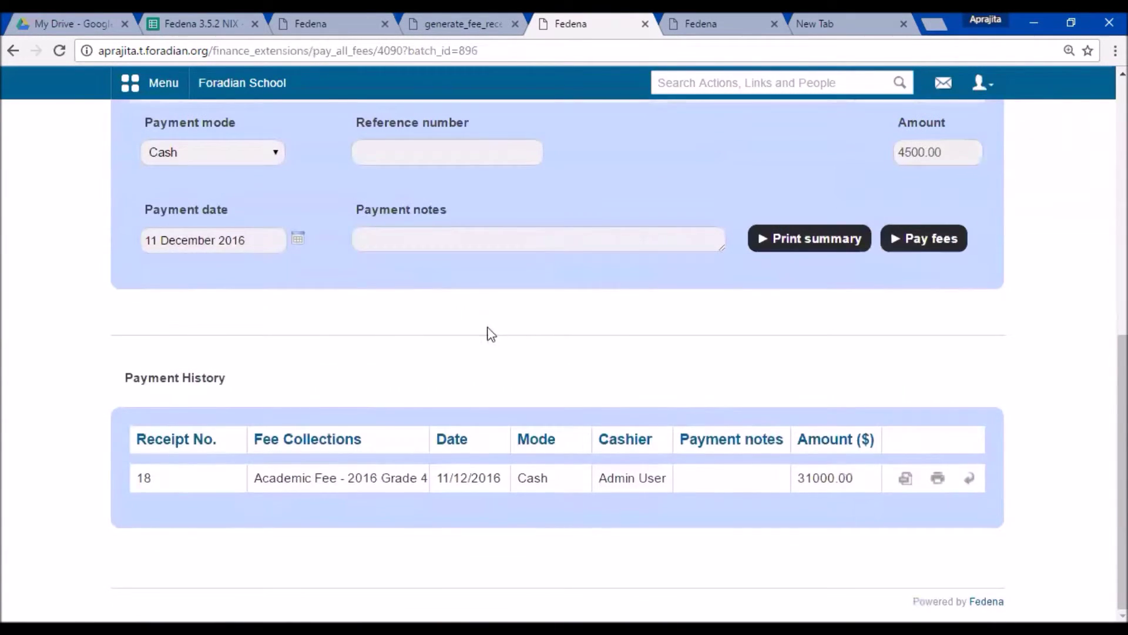
# Set the payment amounts for both the transport fee and the hostel fee December Collection - G4 to 1000
pyautogui.scroll(5, 491, 334)
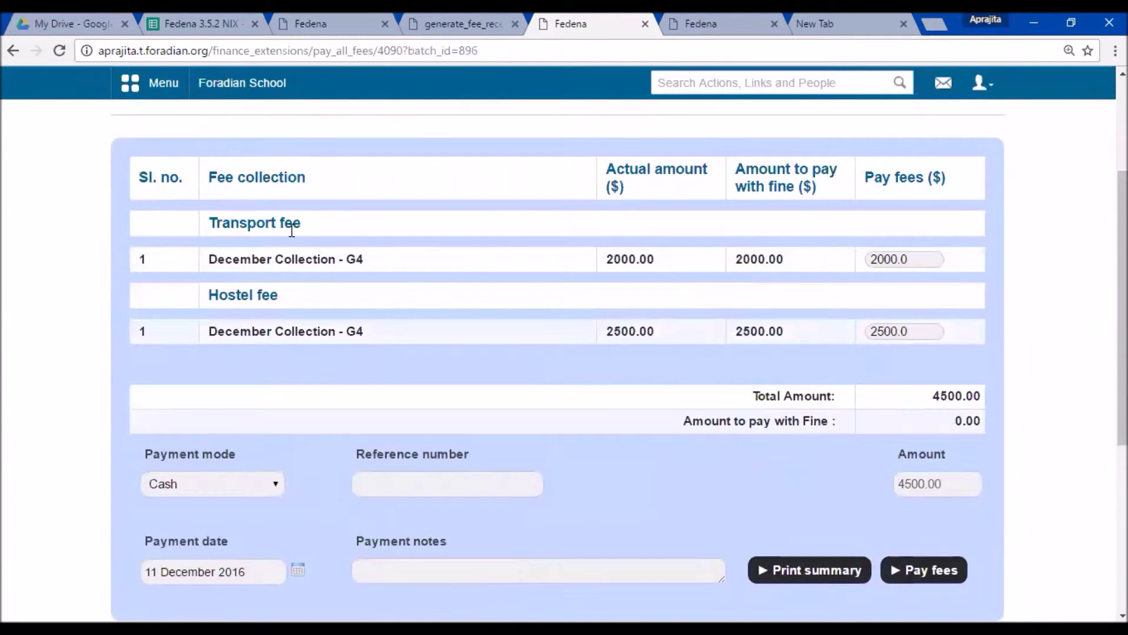
pyautogui.moveTo(915, 263); pyautogui.dragTo(829, 266)
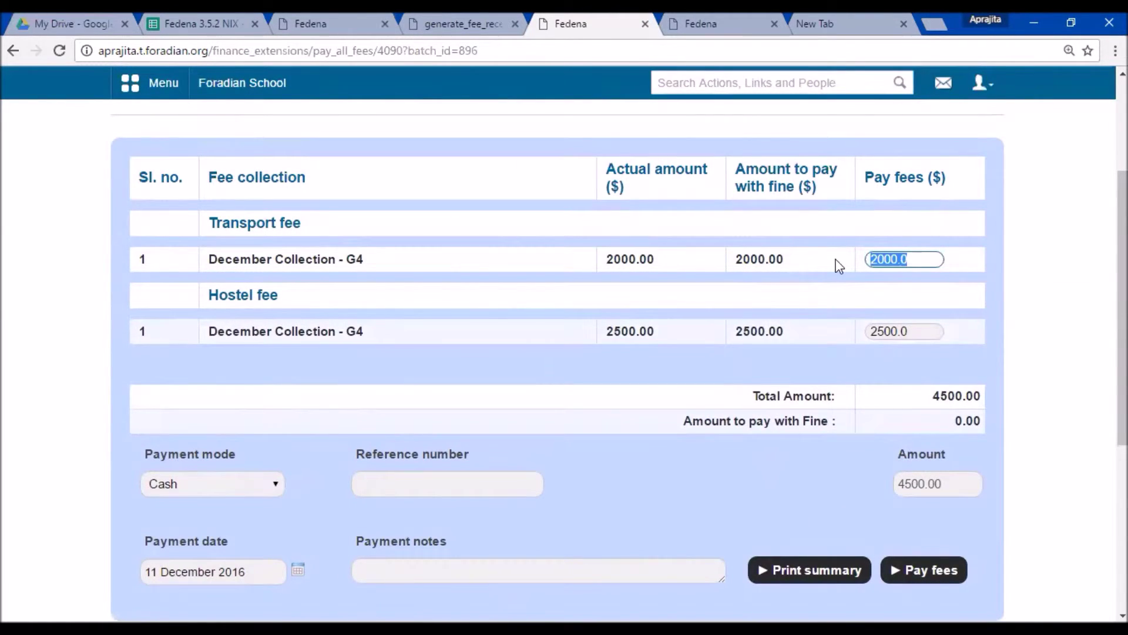
pyautogui.write('10')
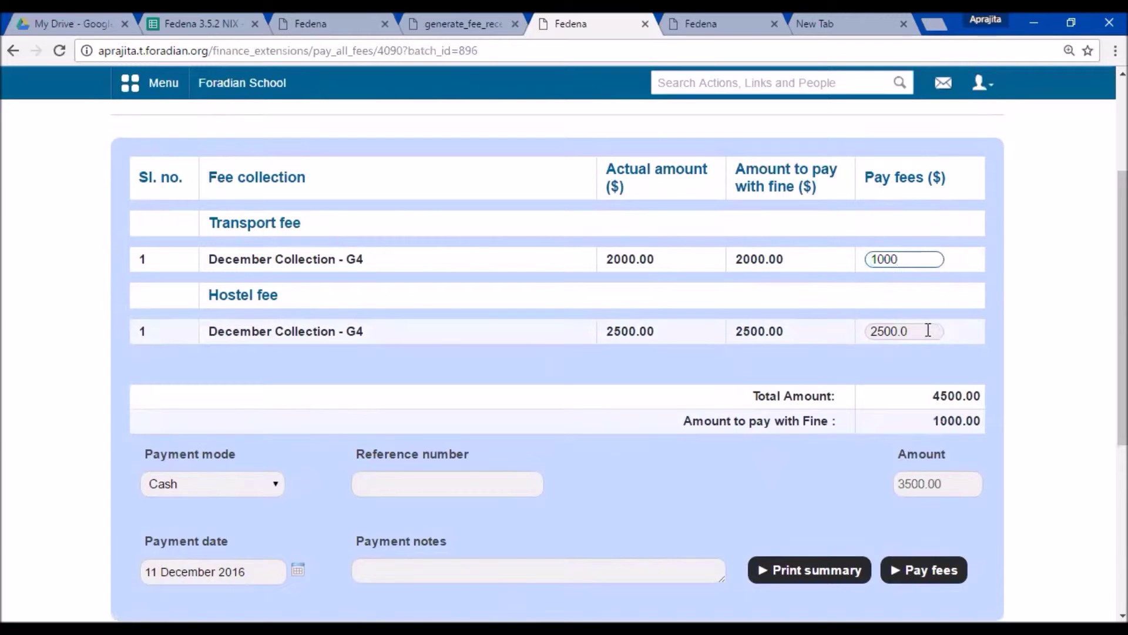
pyautogui.moveTo(928, 330); pyautogui.dragTo(850, 320)
pyautogui.write('1000')
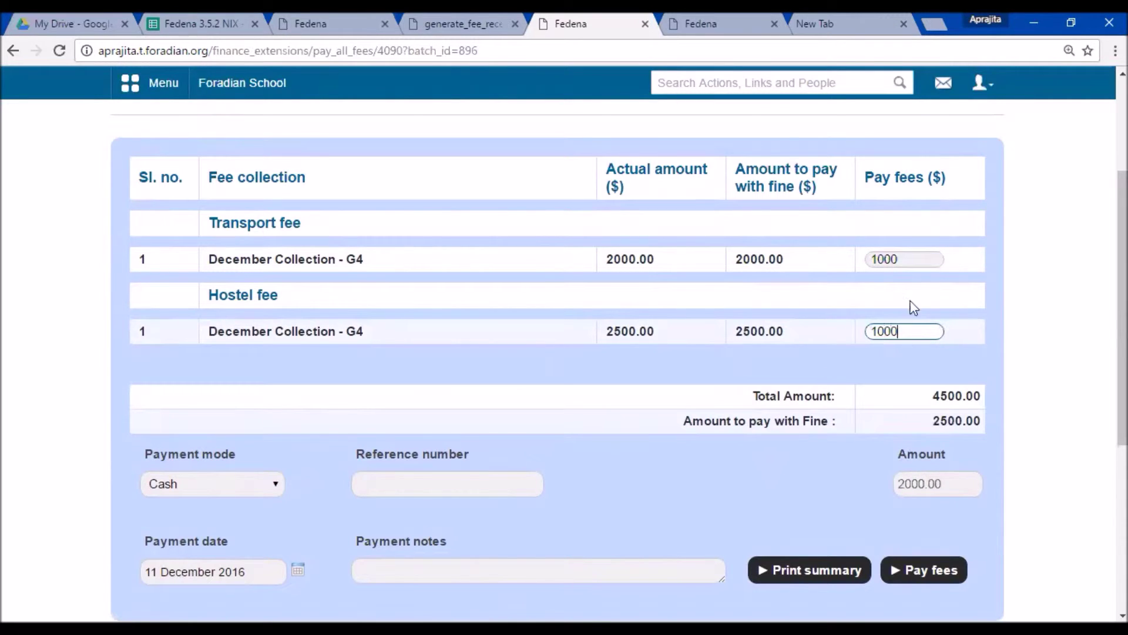
pyautogui.scroll(-2, 912, 307)
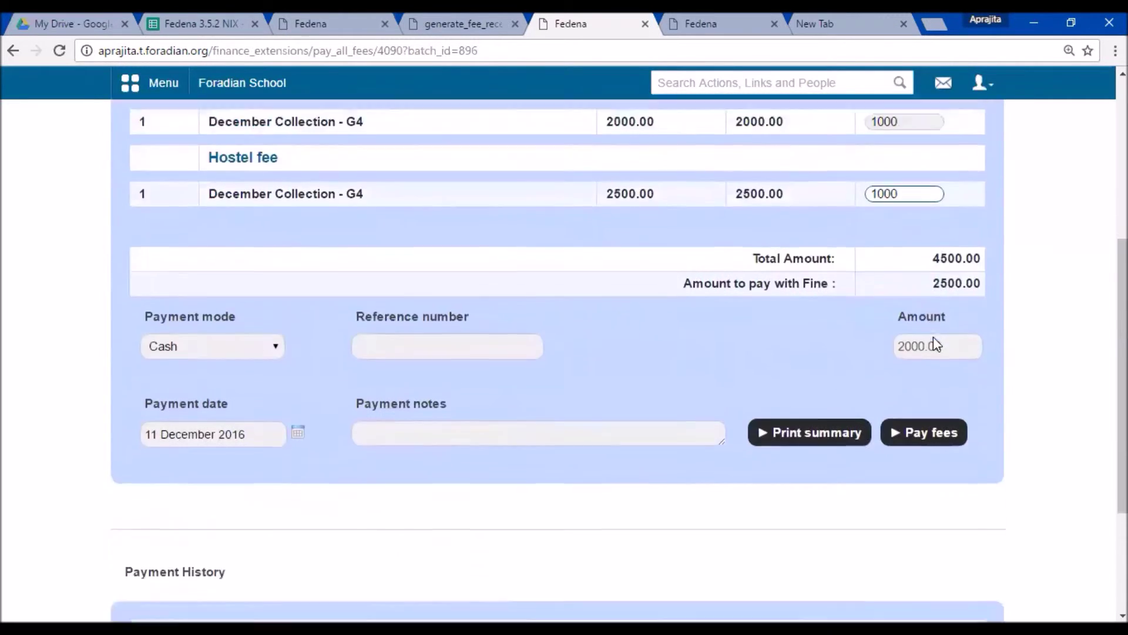
# Pay the entered transport and hostel amounts by cheque, filling in the cheque number and leaving the payment notes empty
pyautogui.click(933, 345)
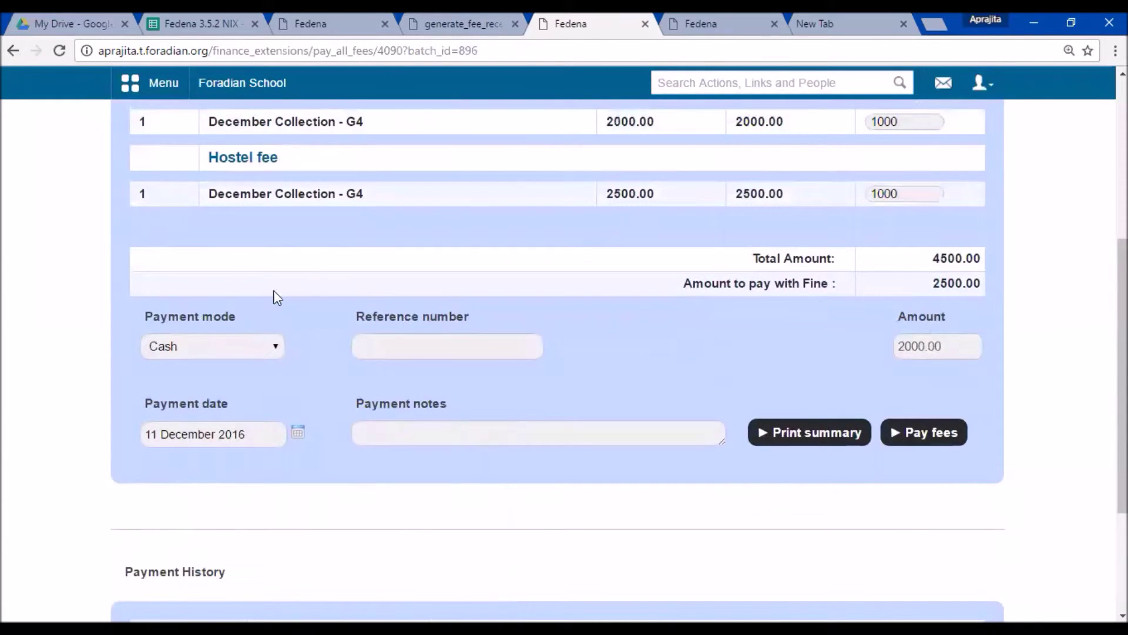
pyautogui.click(228, 344)
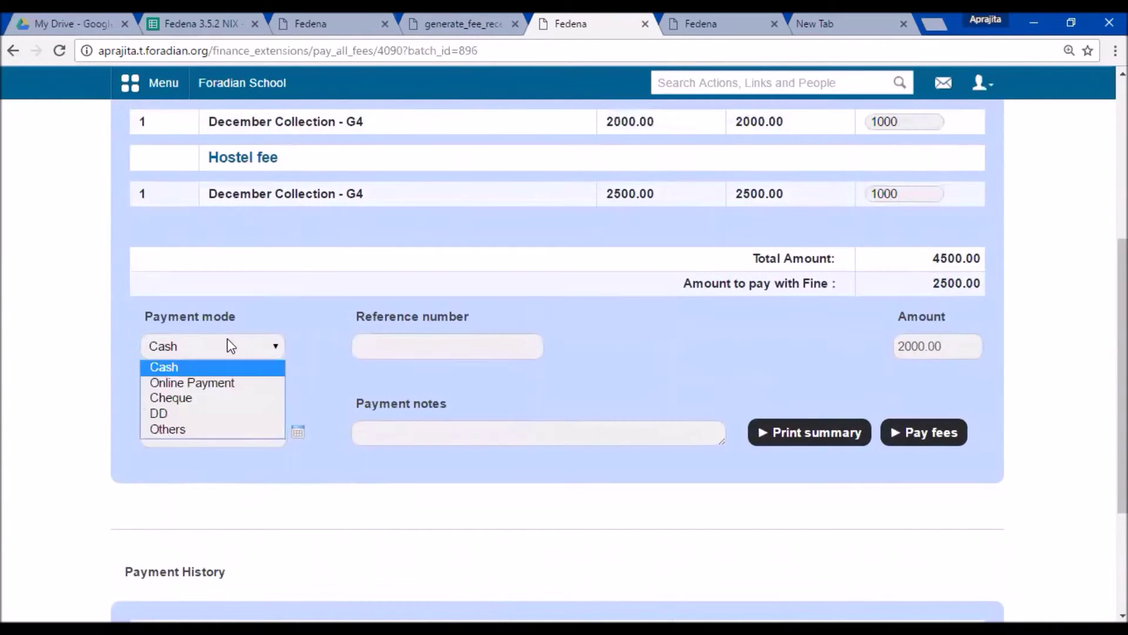
pyautogui.click(203, 401)
pyautogui.click(389, 351)
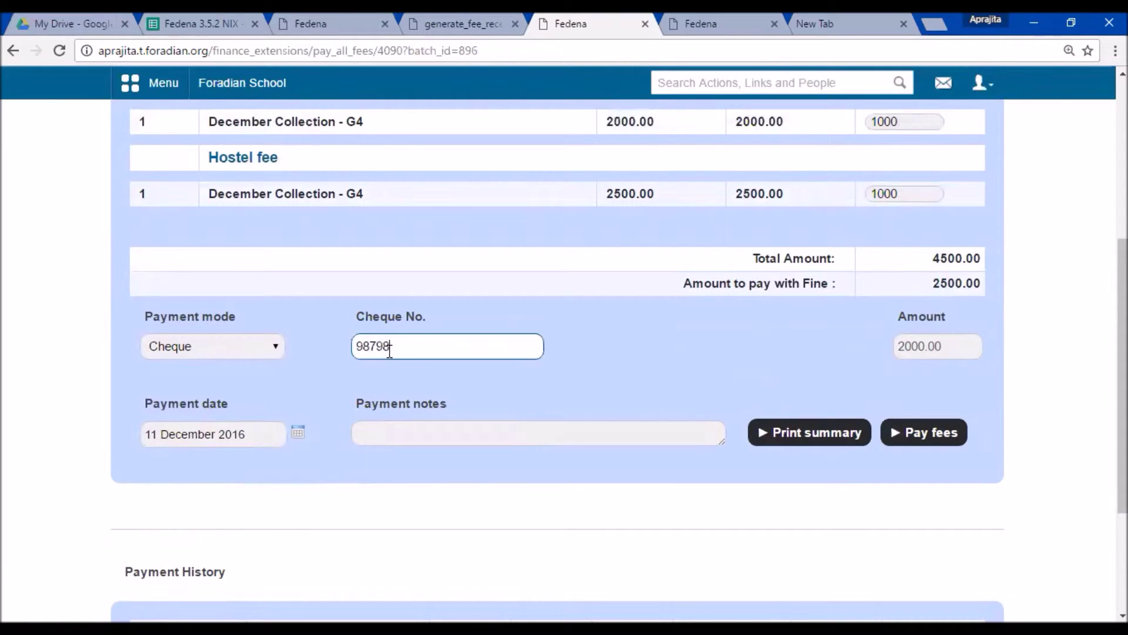
pyautogui.click(412, 432)
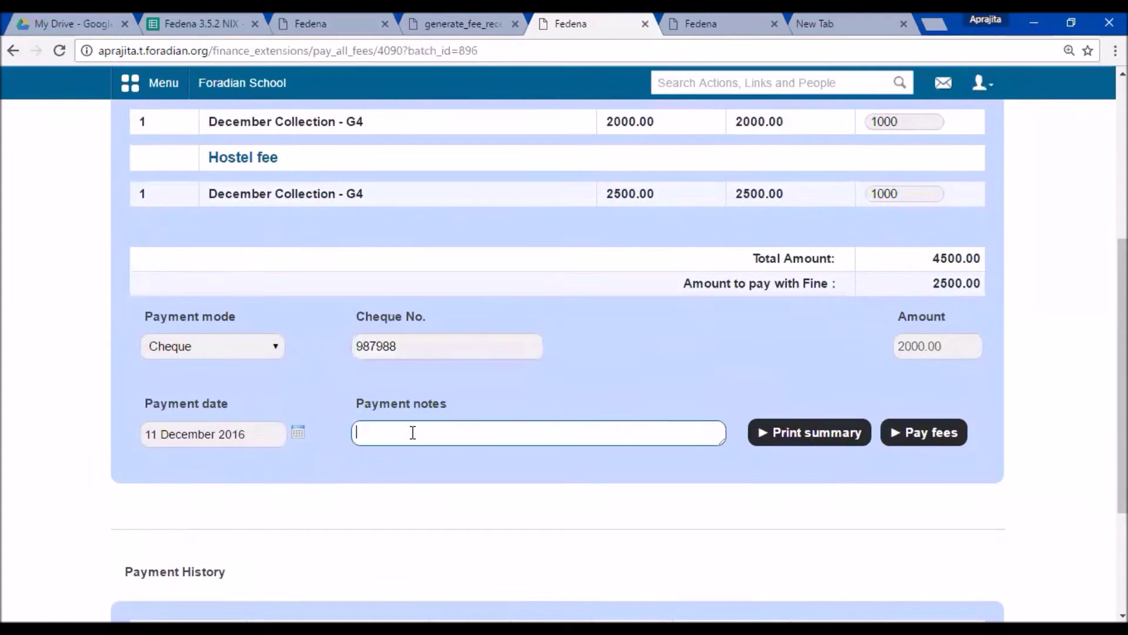
pyautogui.click(923, 432)
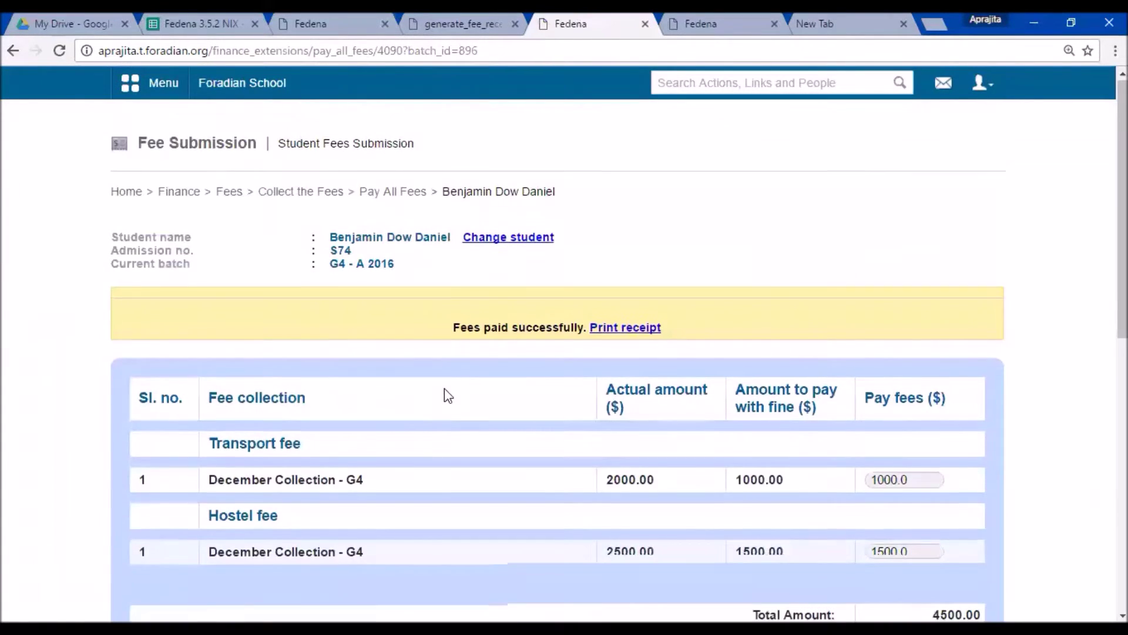
# Check the payment history and review both fee receipts in the print preview without printing them
pyautogui.scroll(-10, 444, 391)
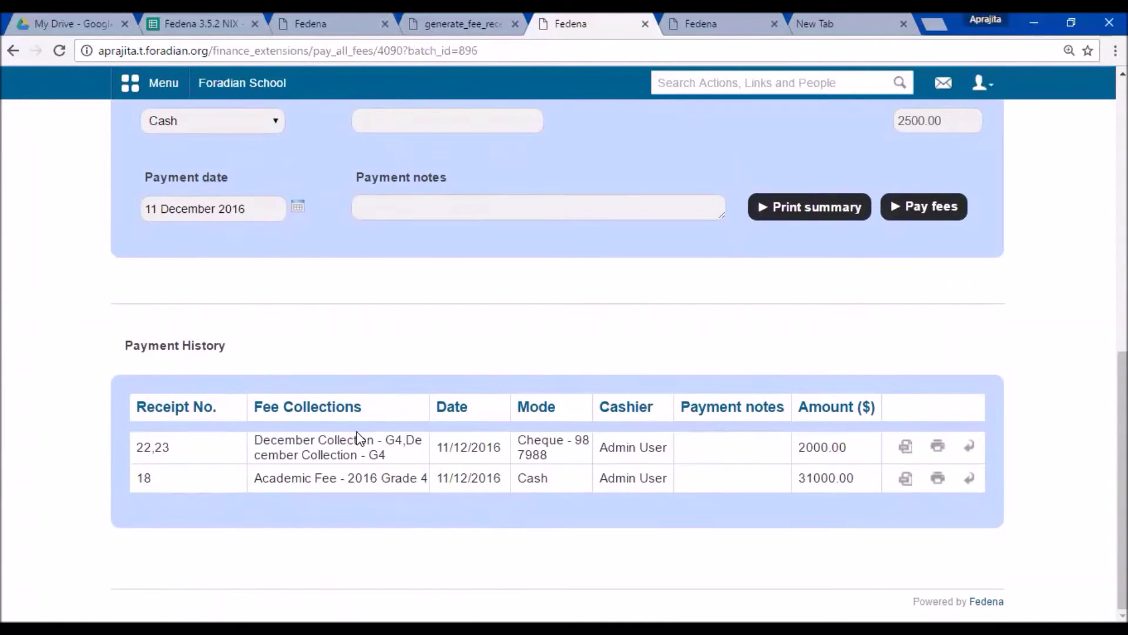
pyautogui.scroll(5, 361, 435)
pyautogui.scroll(-5, 377, 429)
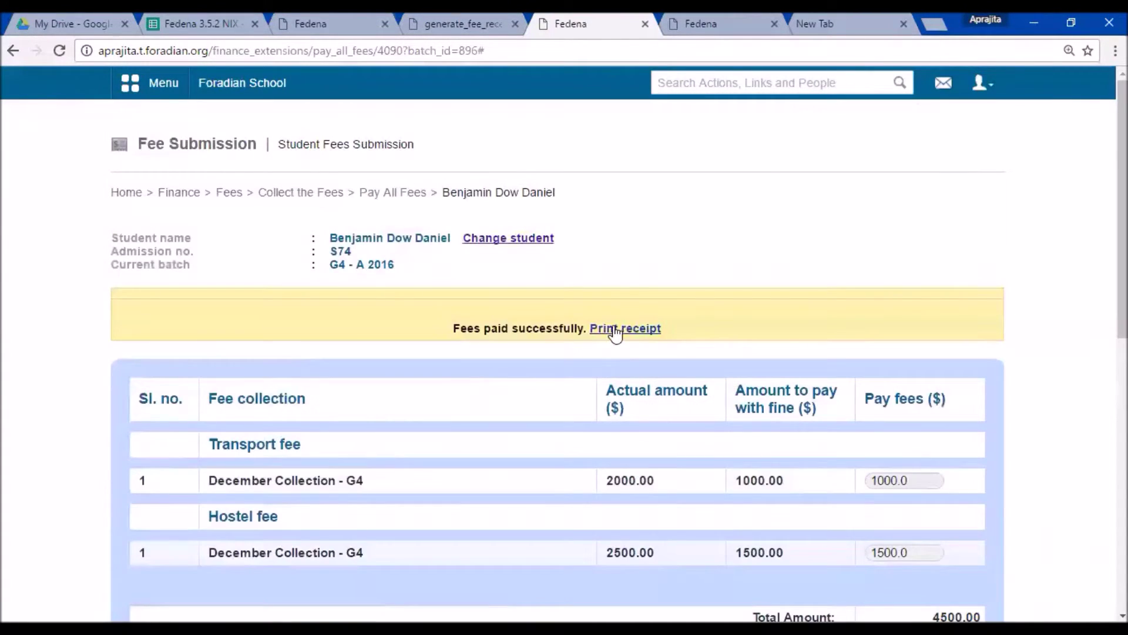
pyautogui.click(626, 329)
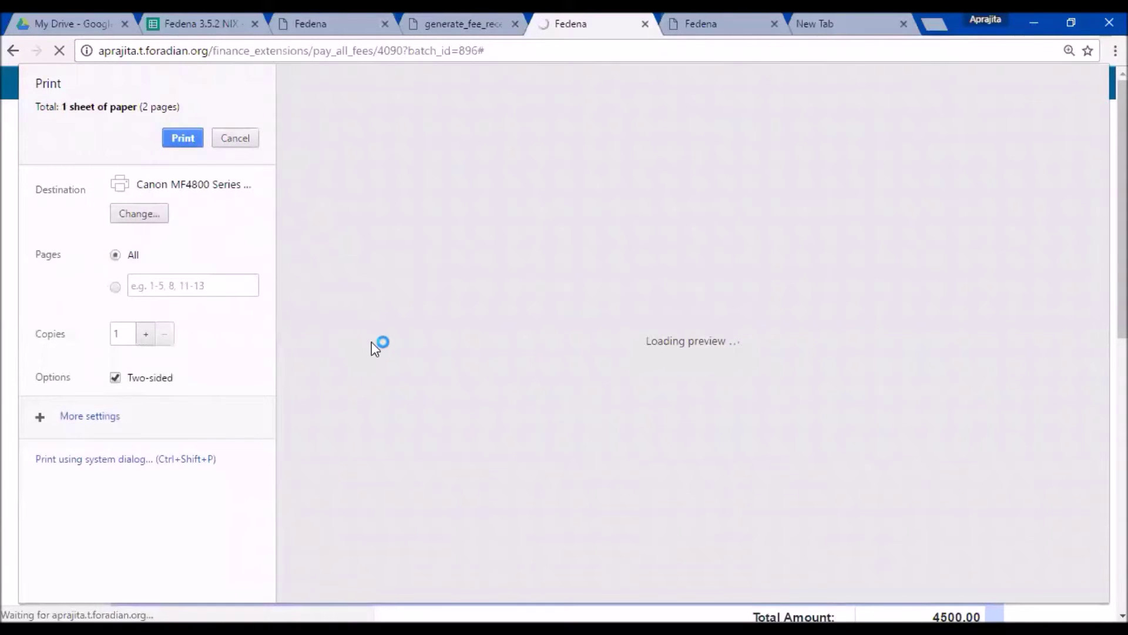
pyautogui.scroll(-5, 458, 329)
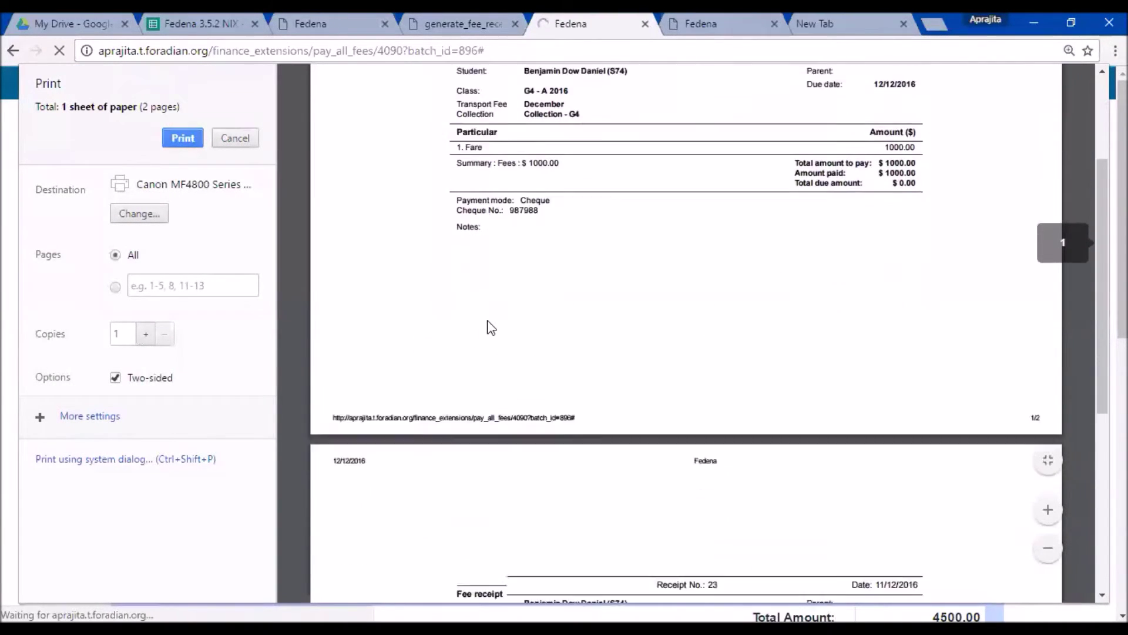
pyautogui.scroll(-6, 489, 327)
pyautogui.scroll(5, 503, 335)
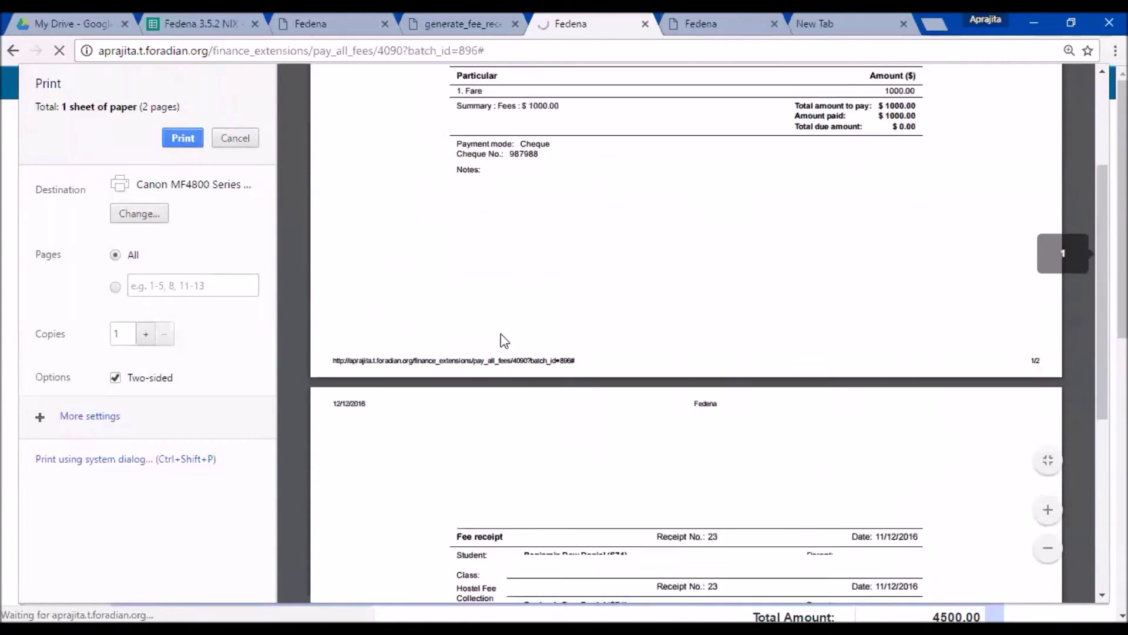
pyautogui.scroll(4, 529, 323)
pyautogui.scroll(-2, 611, 300)
pyautogui.scroll(1, 602, 247)
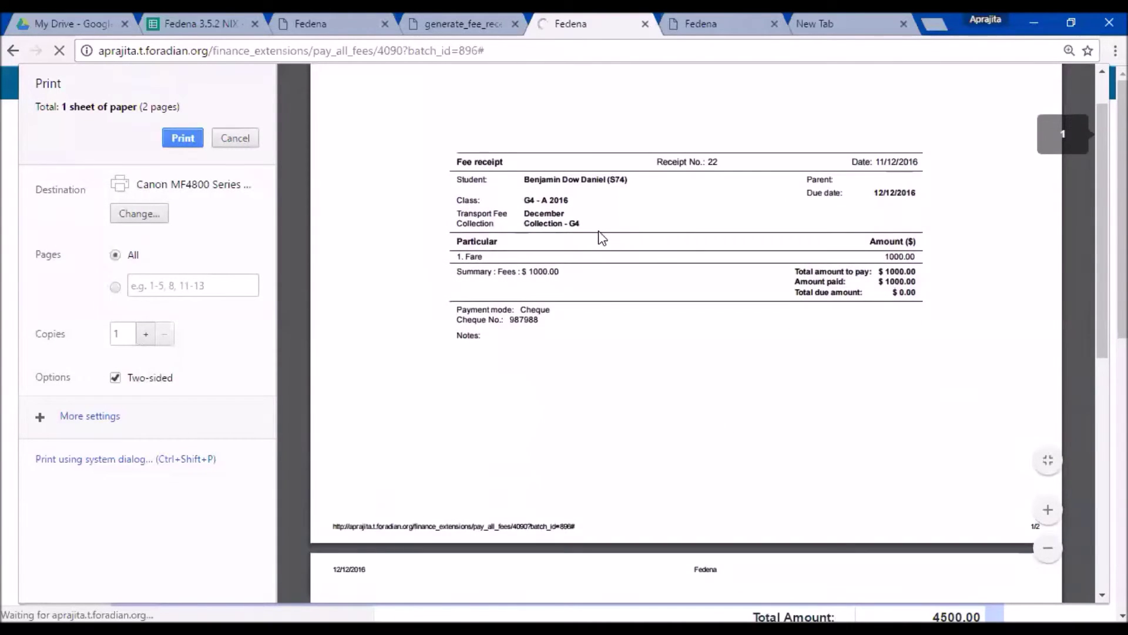
pyautogui.scroll(-7, 600, 237)
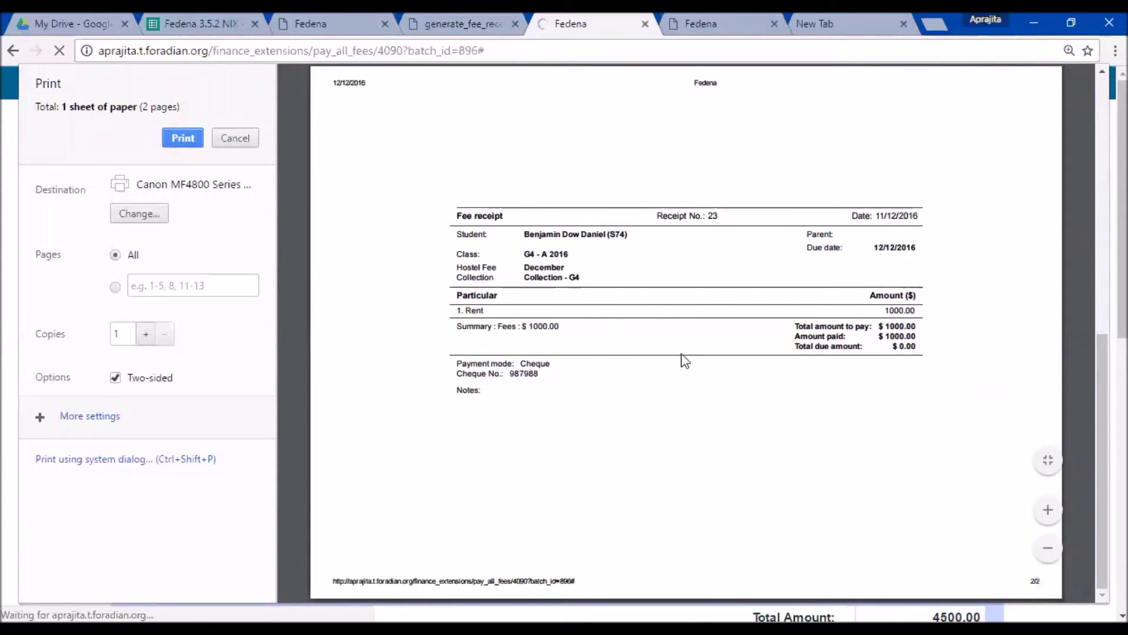
pyautogui.click(227, 139)
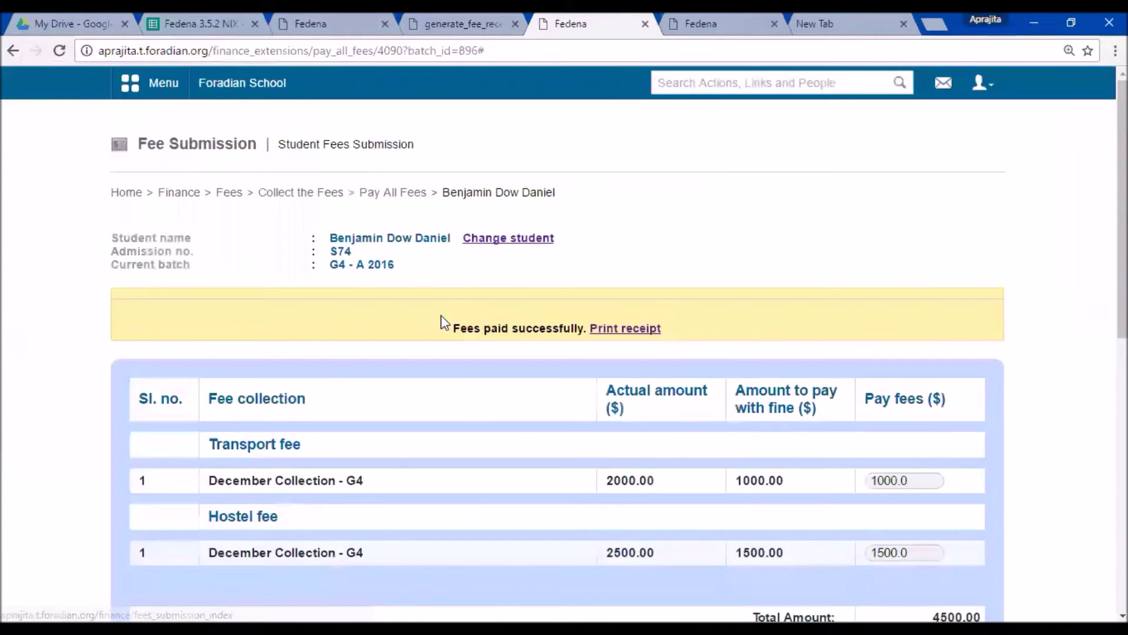
# Try to change to another student by searching for the name and choosing the suggested match
pyautogui.click(474, 240)
pyautogui.click(313, 232)
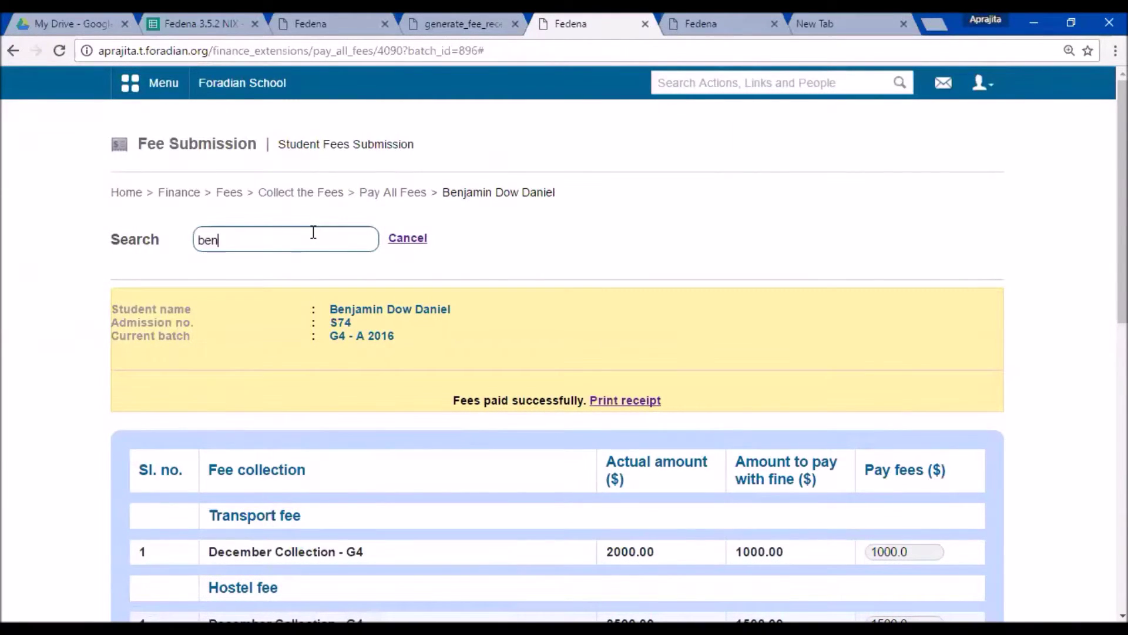
pyautogui.click(279, 256)
pyautogui.write('rober')
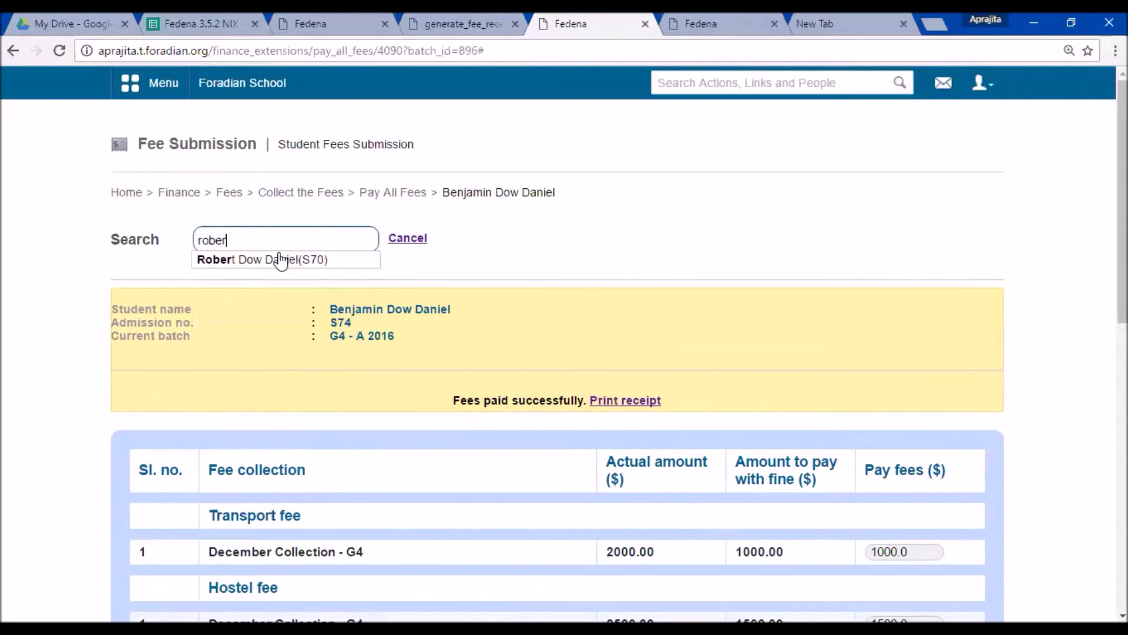
pyautogui.click(280, 259)
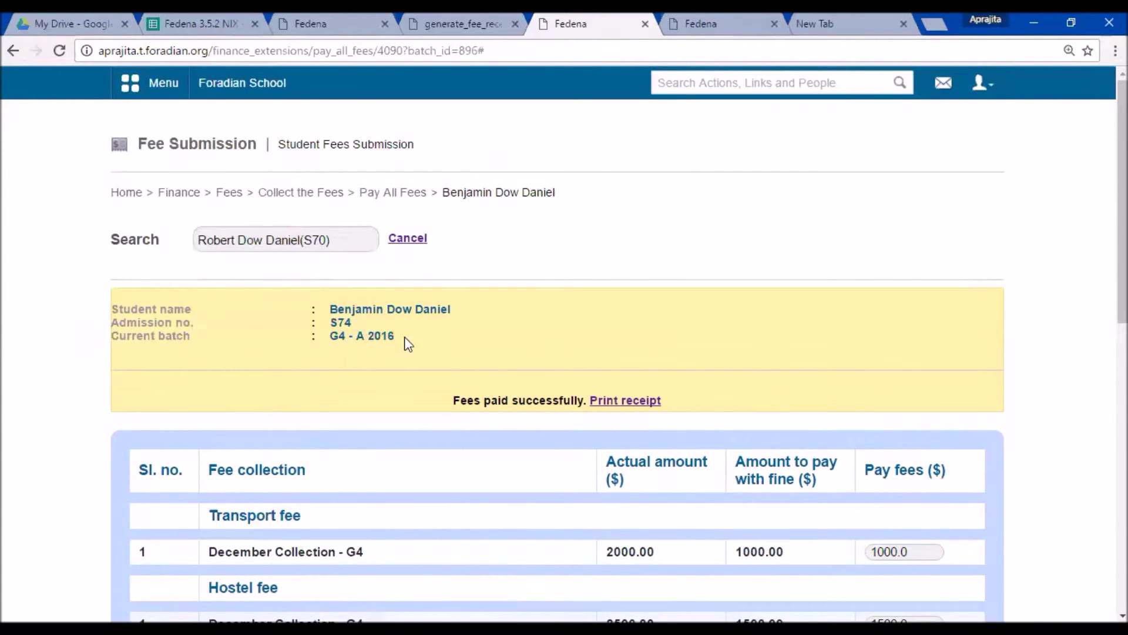
pyautogui.click(364, 248)
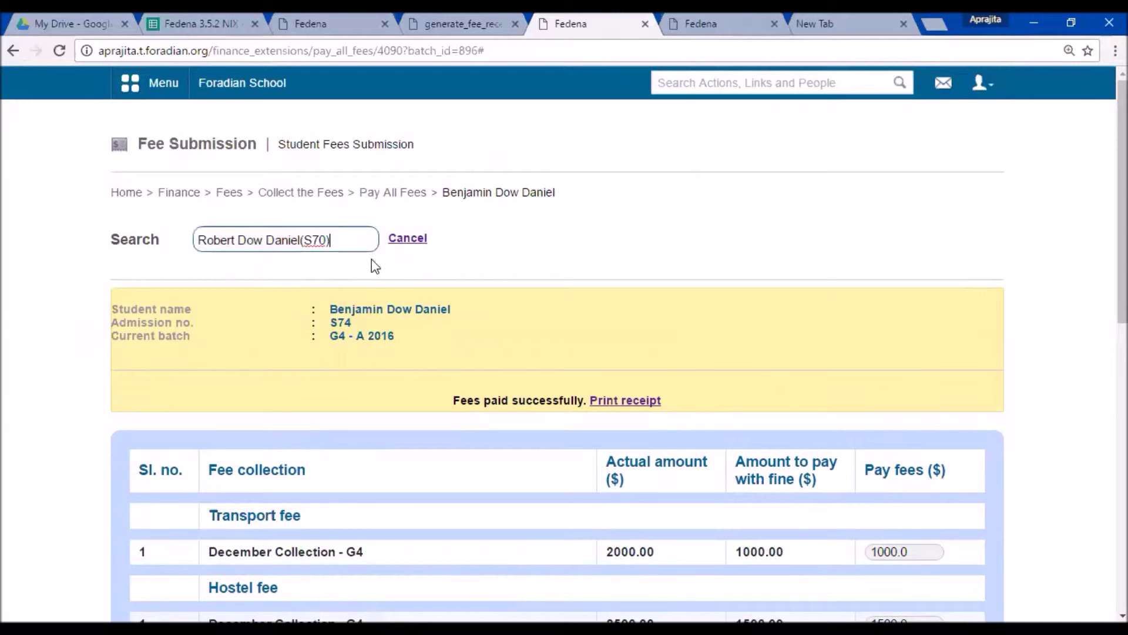
pyautogui.scroll(-7, 403, 339)
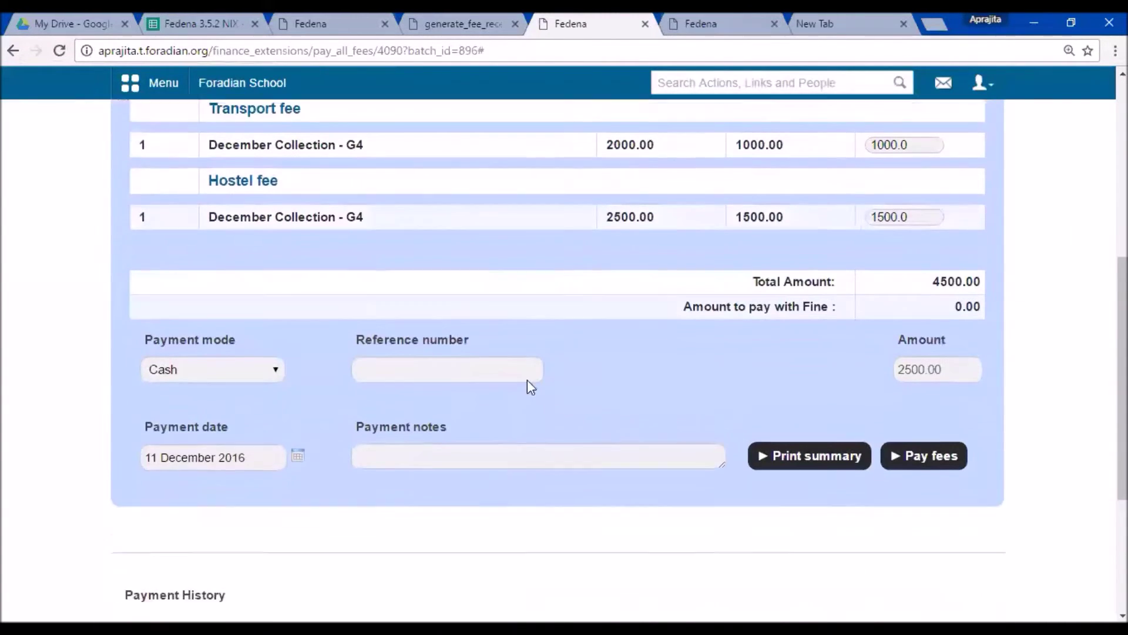
pyautogui.scroll(2, 545, 415)
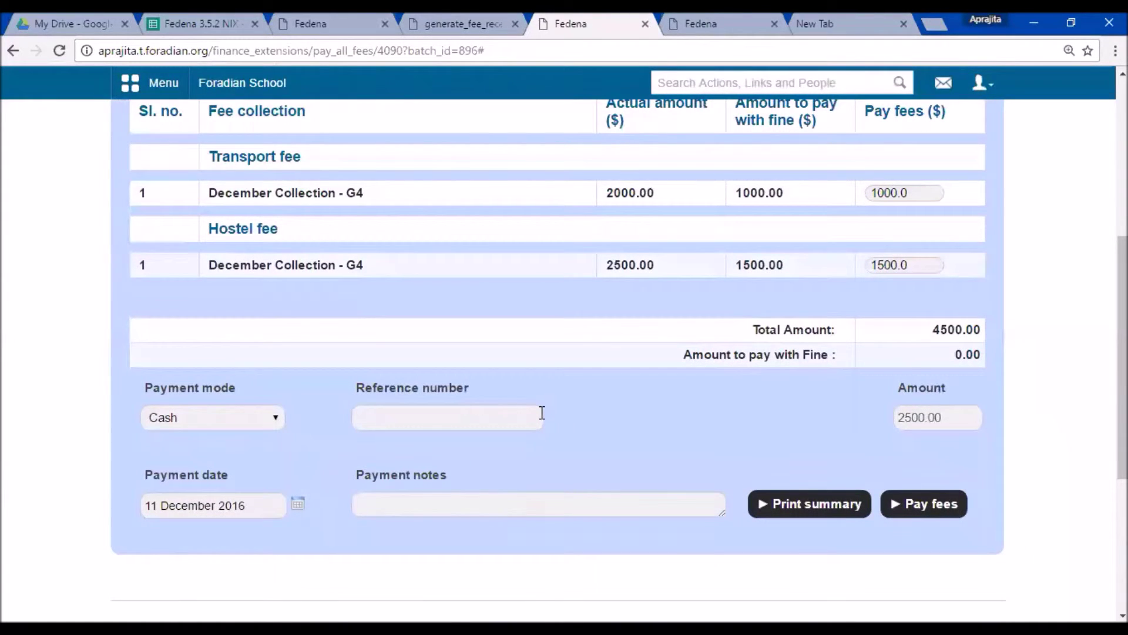
pyautogui.scroll(6, 542, 412)
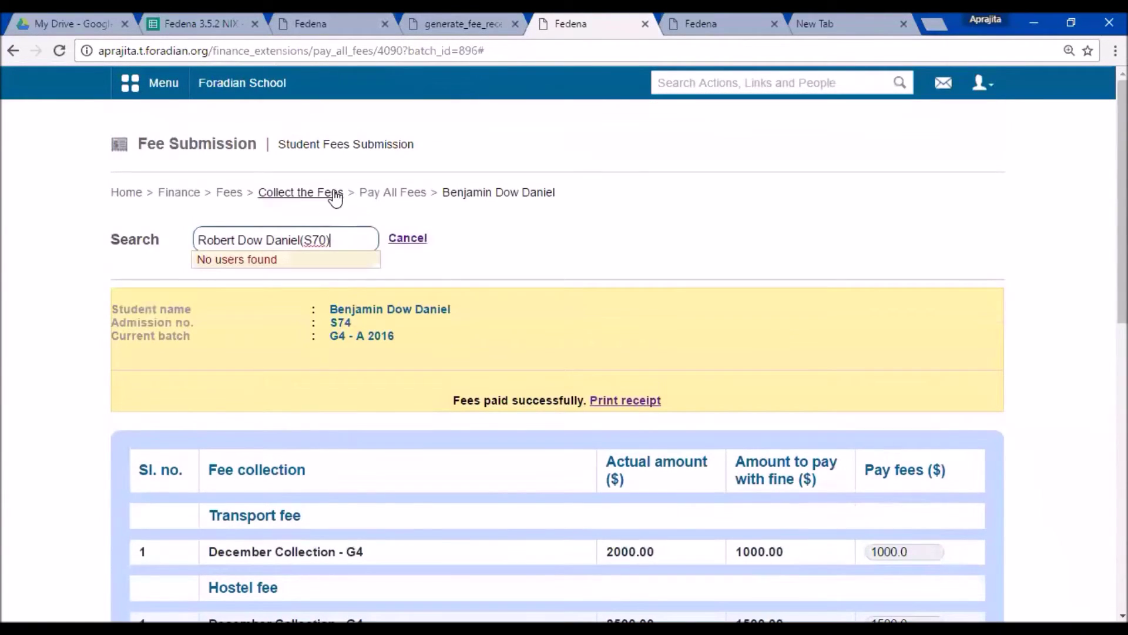
# Return to the Collect the Fees page and open particular wise fee payment
pyautogui.click(337, 194)
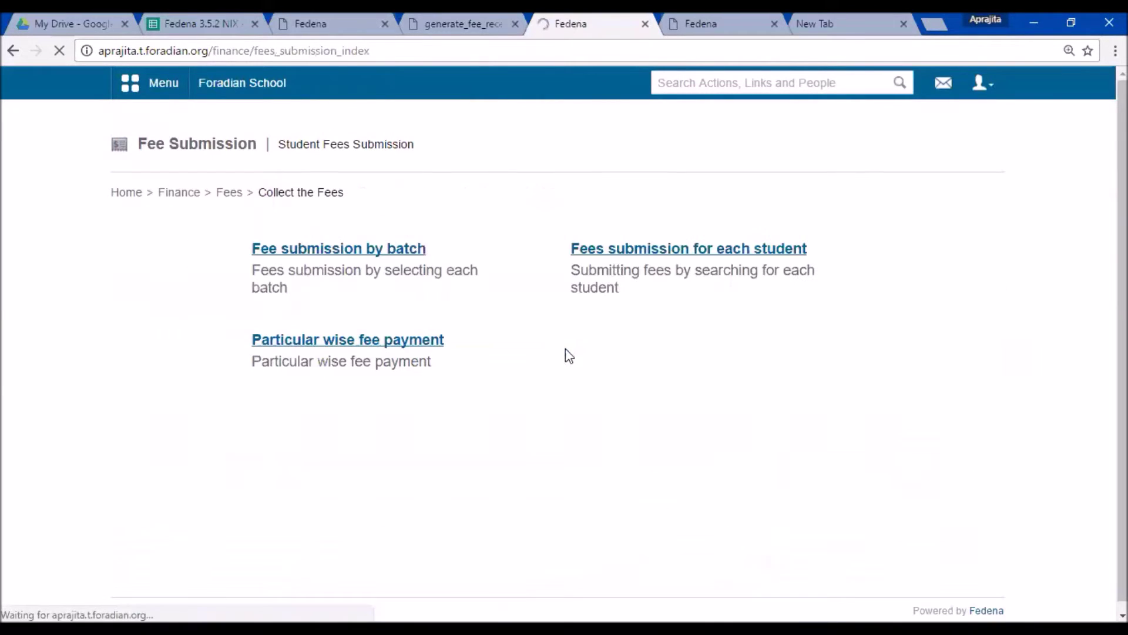
pyautogui.click(620, 249)
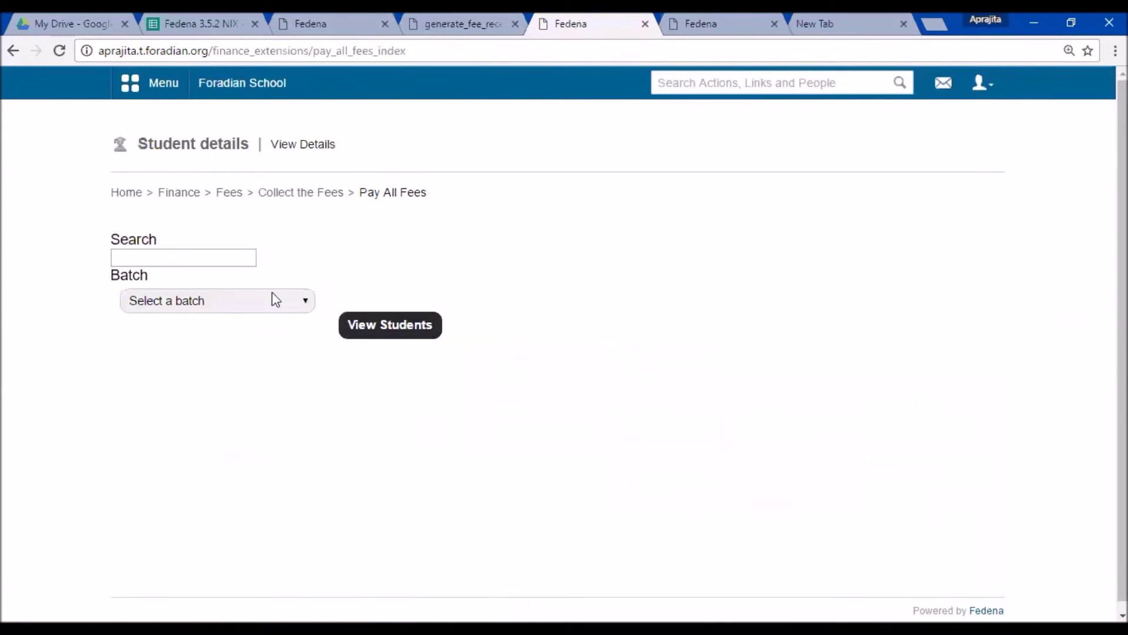
pyautogui.click(287, 194)
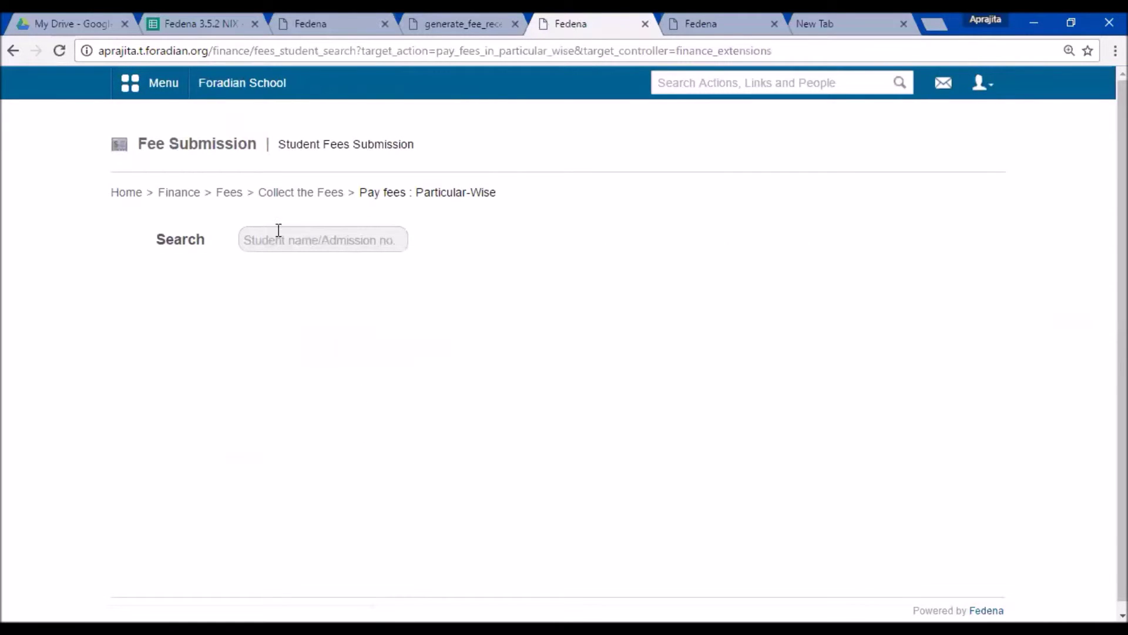
# Find a G4 - A 2016 student by name and select the Academic Fee - 2016 Grade 4 collection
pyautogui.click(273, 234)
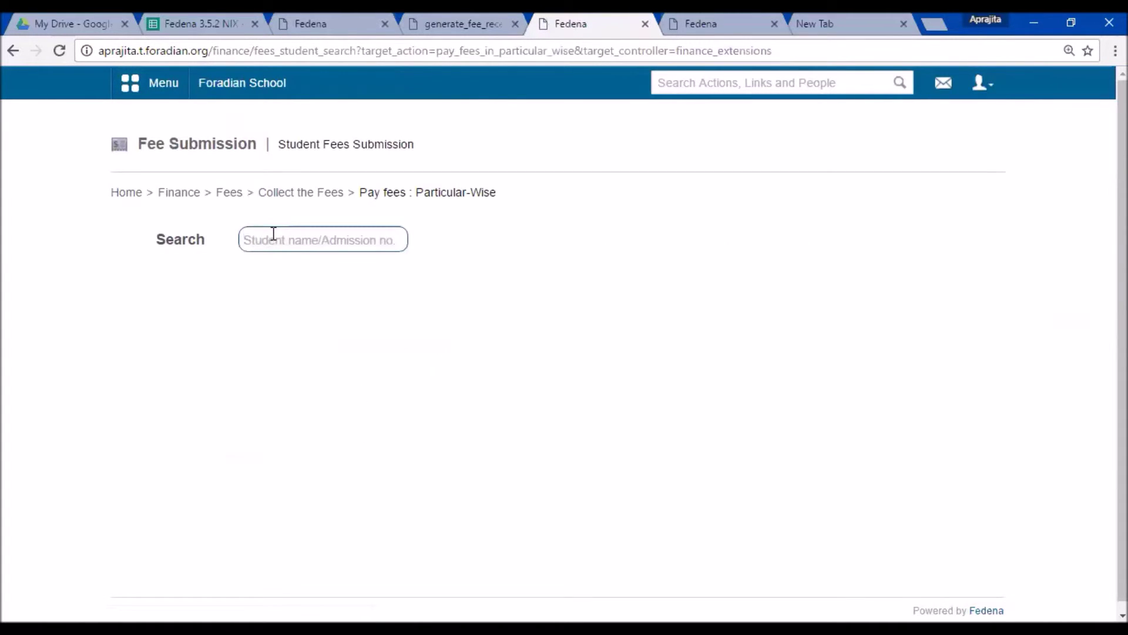
pyautogui.write('archi')
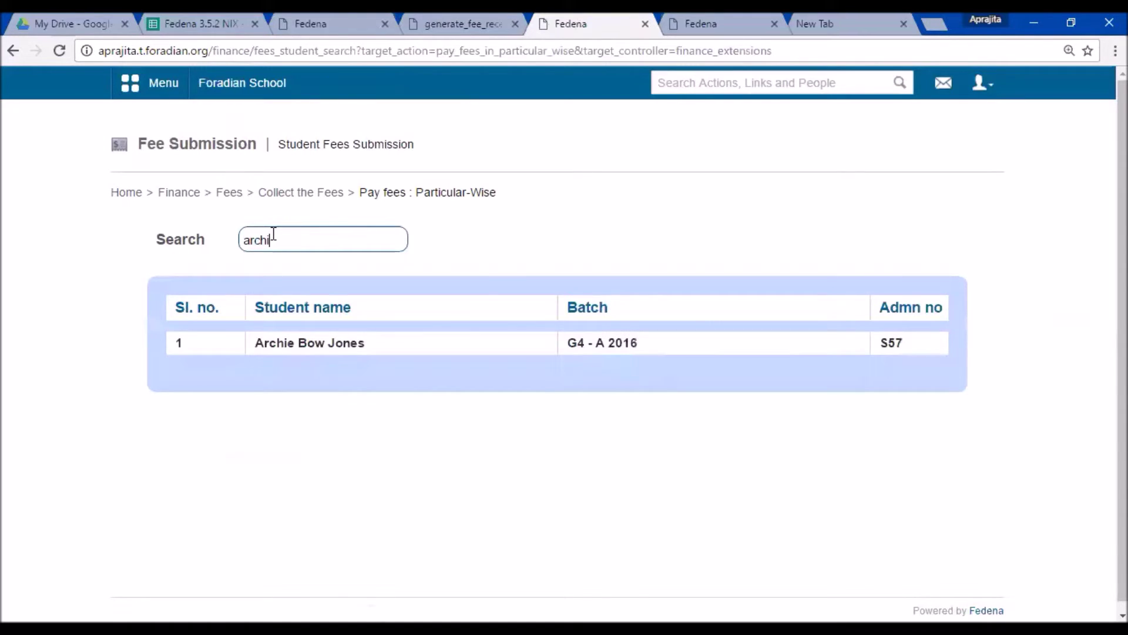
pyautogui.click(280, 345)
pyautogui.click(360, 253)
pyautogui.click(368, 287)
# Enter payment amounts of 20000 for the Tuition Fee and 4000 for the Lab Fee
pyautogui.scroll(-4, 361, 290)
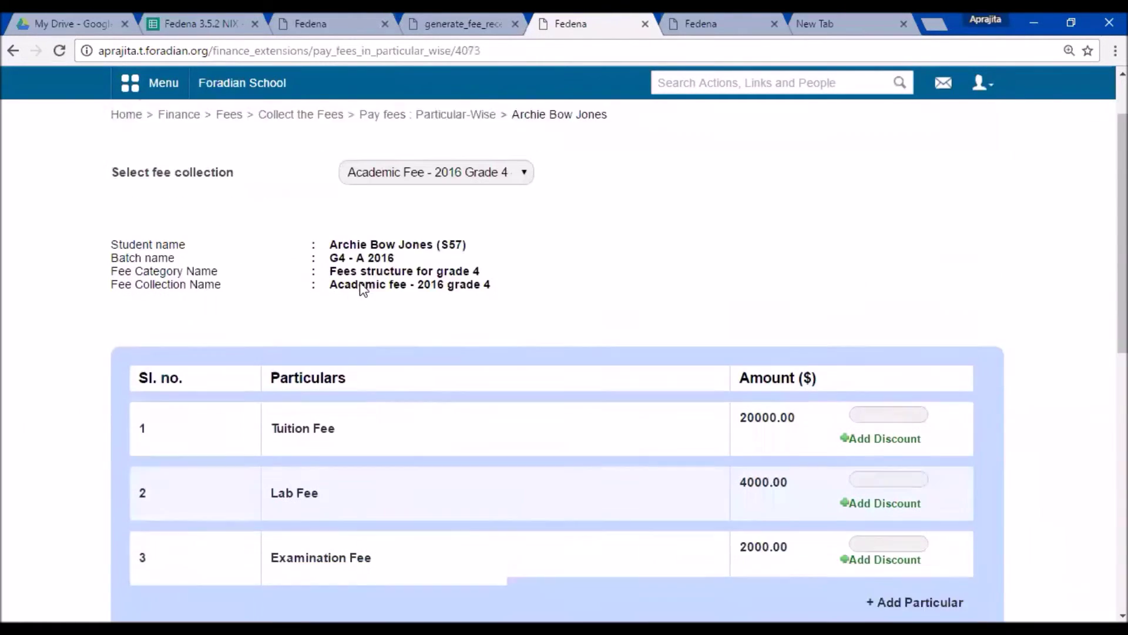
pyautogui.scroll(-2, 359, 292)
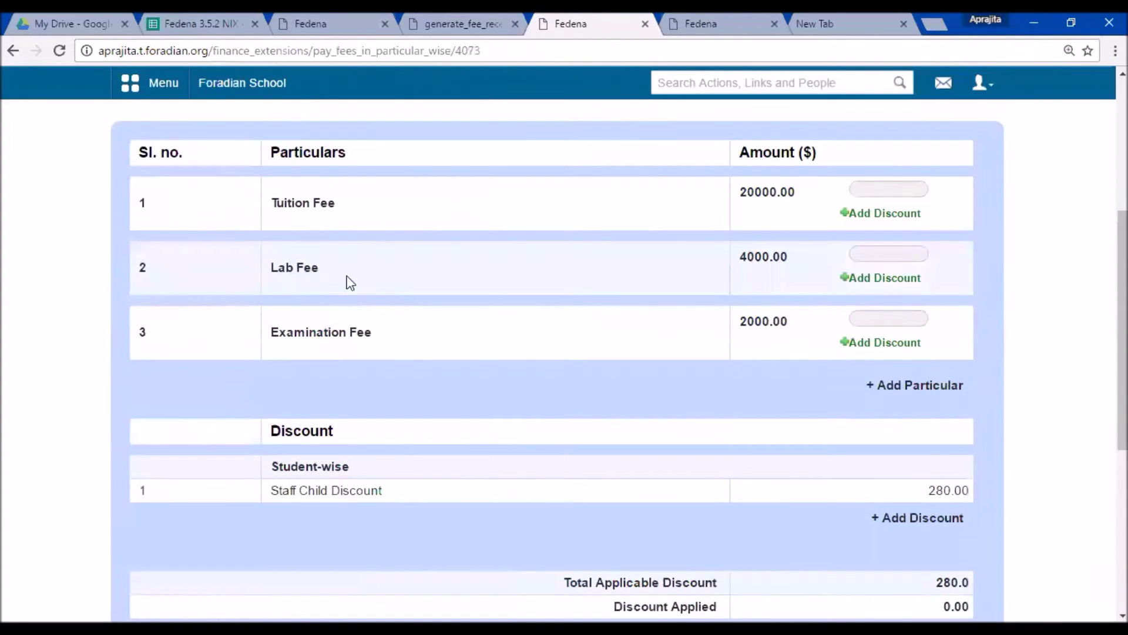
pyautogui.scroll(-1, 870, 224)
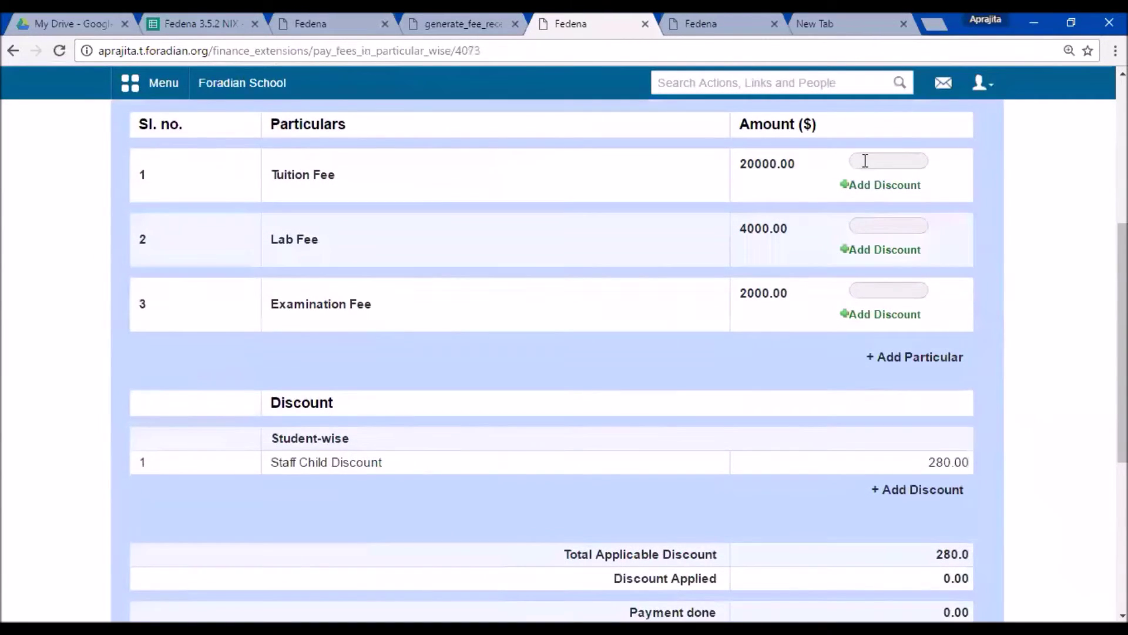
pyautogui.click(864, 161)
pyautogui.scroll(2, 664, 241)
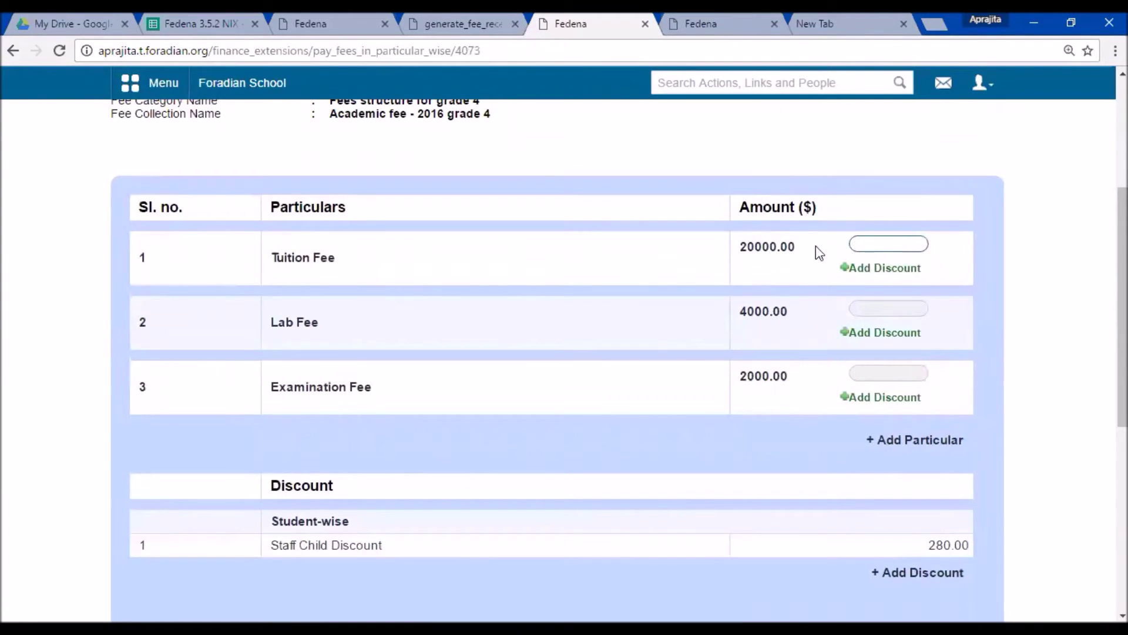
pyautogui.write('20000')
pyautogui.click(868, 308)
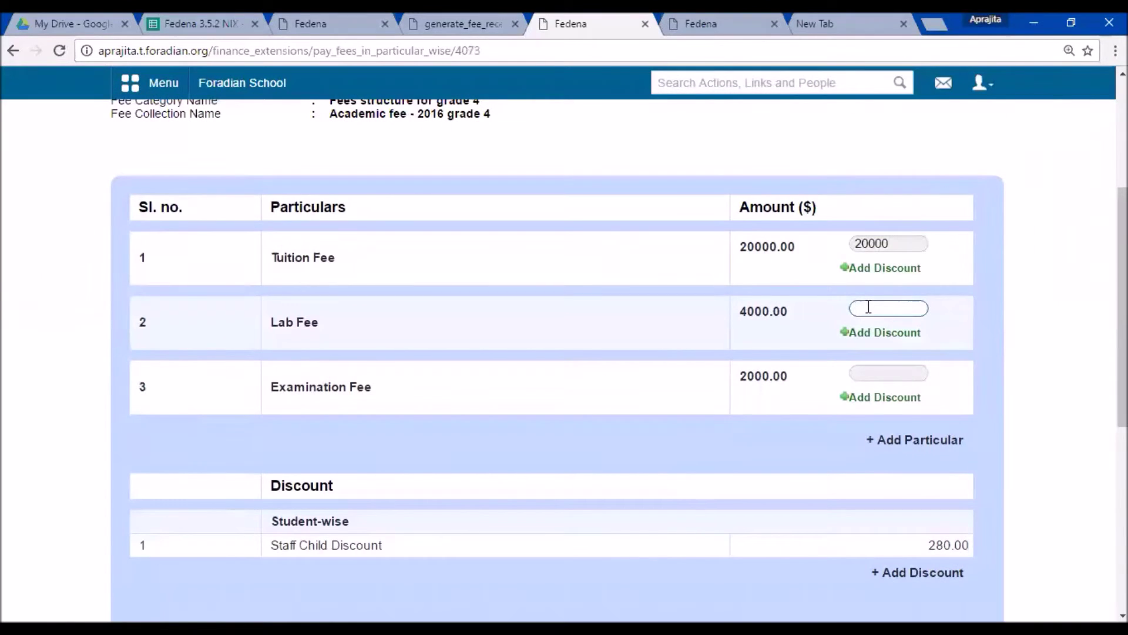
pyautogui.write('4000')
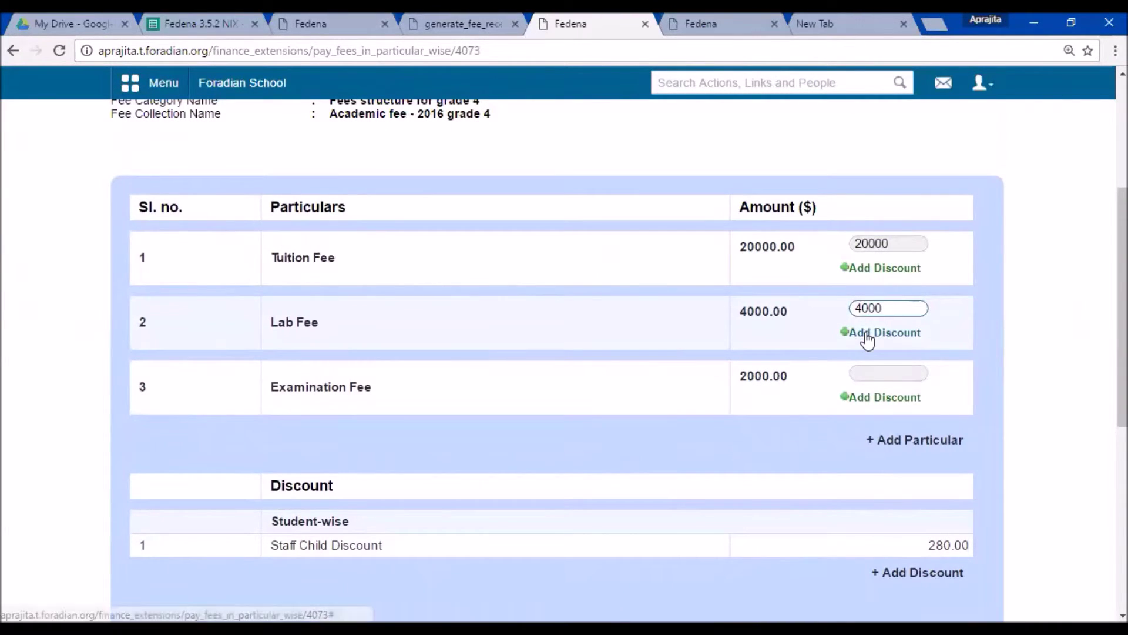
# Add a discount named "discount" with an amount of 30 to the Lab Fee
pyautogui.click(898, 340)
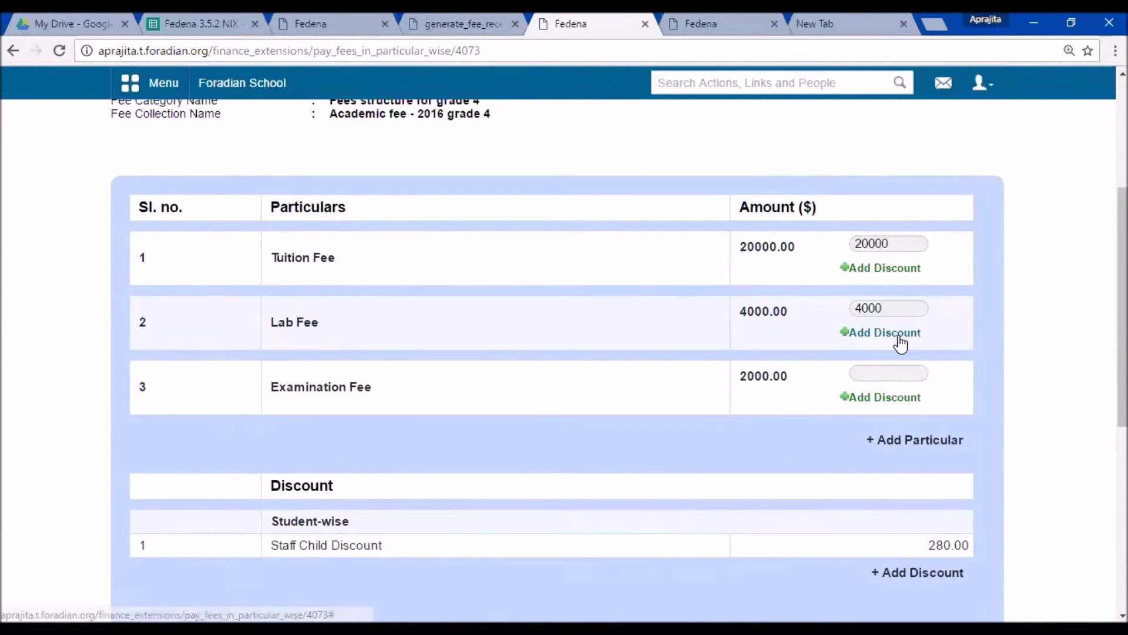
pyautogui.click(513, 374)
pyautogui.write('discount')
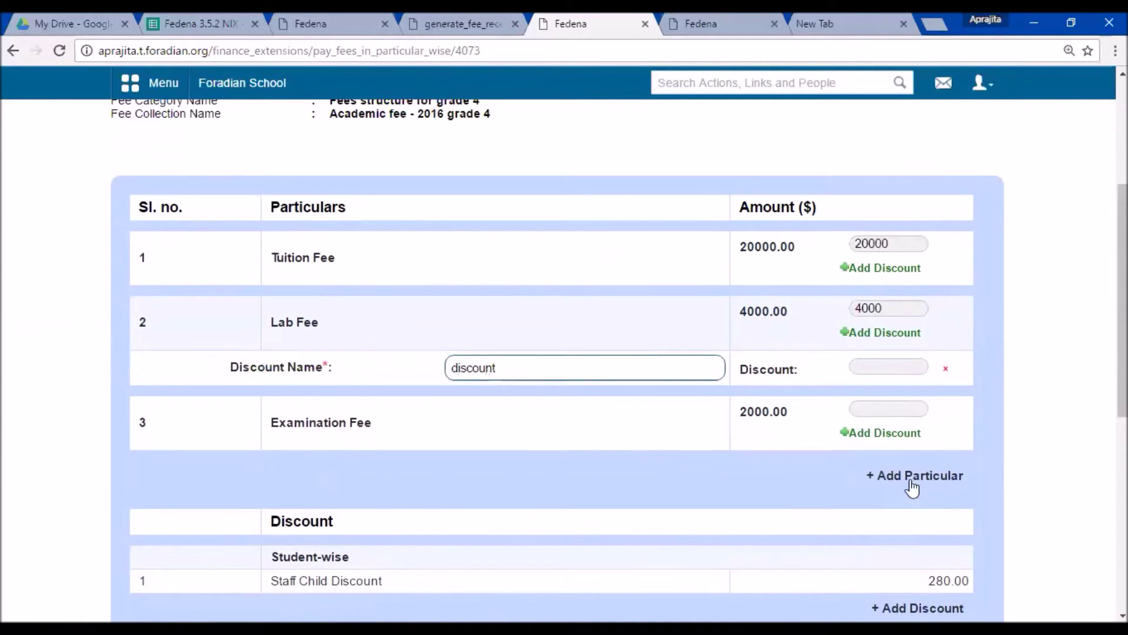
pyautogui.click(880, 368)
pyautogui.write('30')
# Enter a payment amount of 2000 for the Examination Fee
pyautogui.scroll(-2, 821, 368)
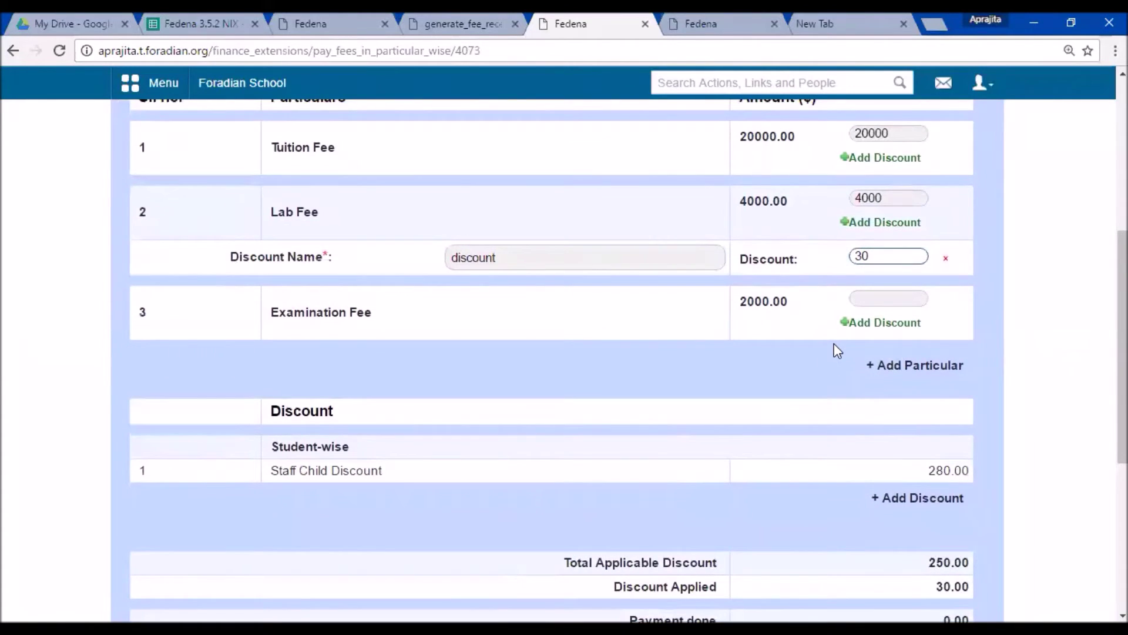
pyautogui.click(860, 299)
pyautogui.write('2000')
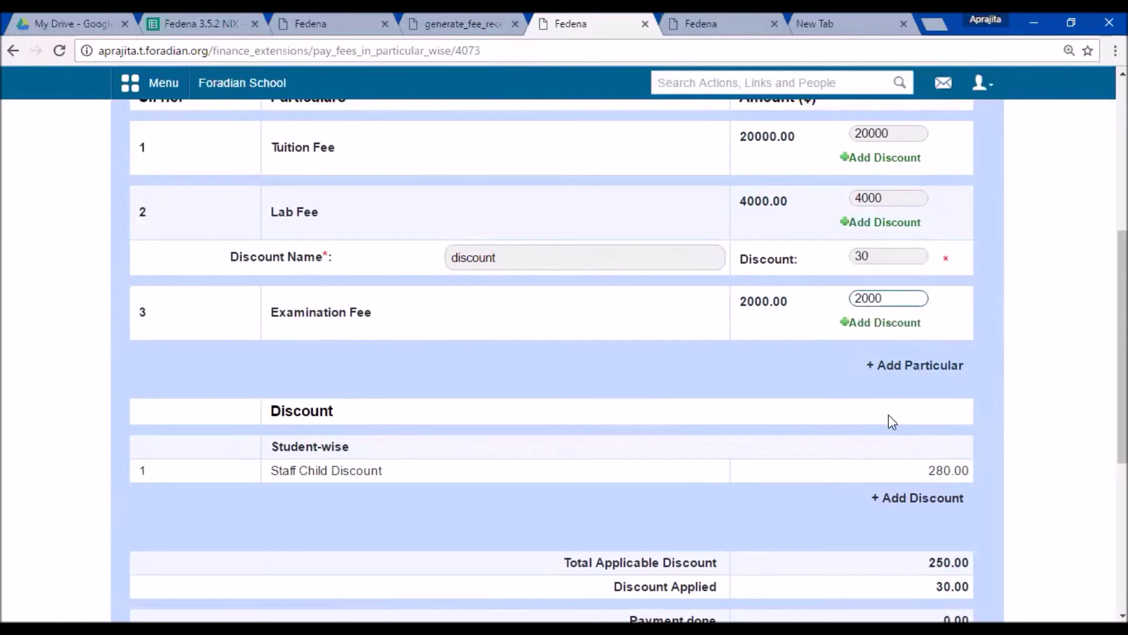
# Compare the Lab Fee discount with the Staff Child Discount, and check the discount totals, the amount to pay and the payment amount
pyautogui.scroll(-4, 891, 422)
pyautogui.scroll(-2, 749, 373)
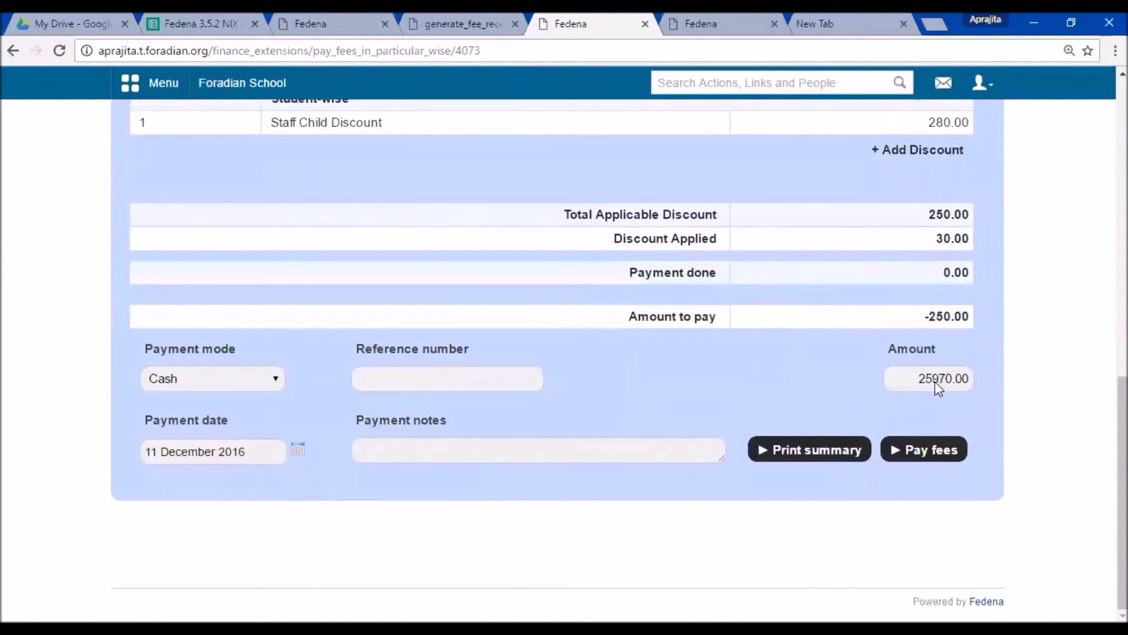
pyautogui.scroll(2, 935, 411)
pyautogui.scroll(5, 914, 460)
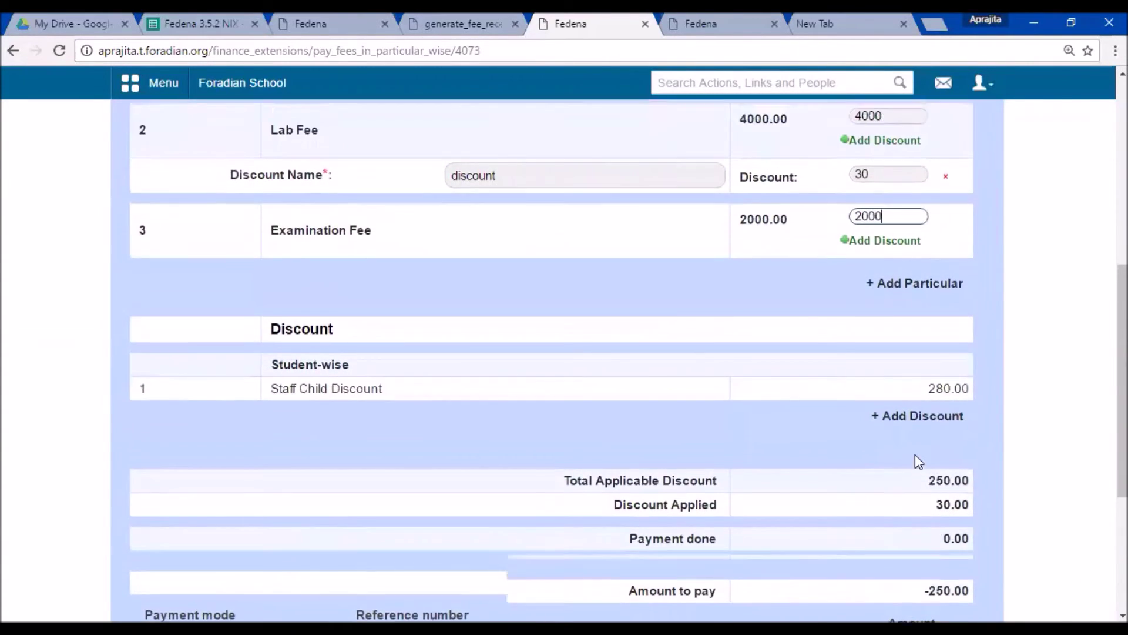
pyautogui.scroll(-1, 895, 412)
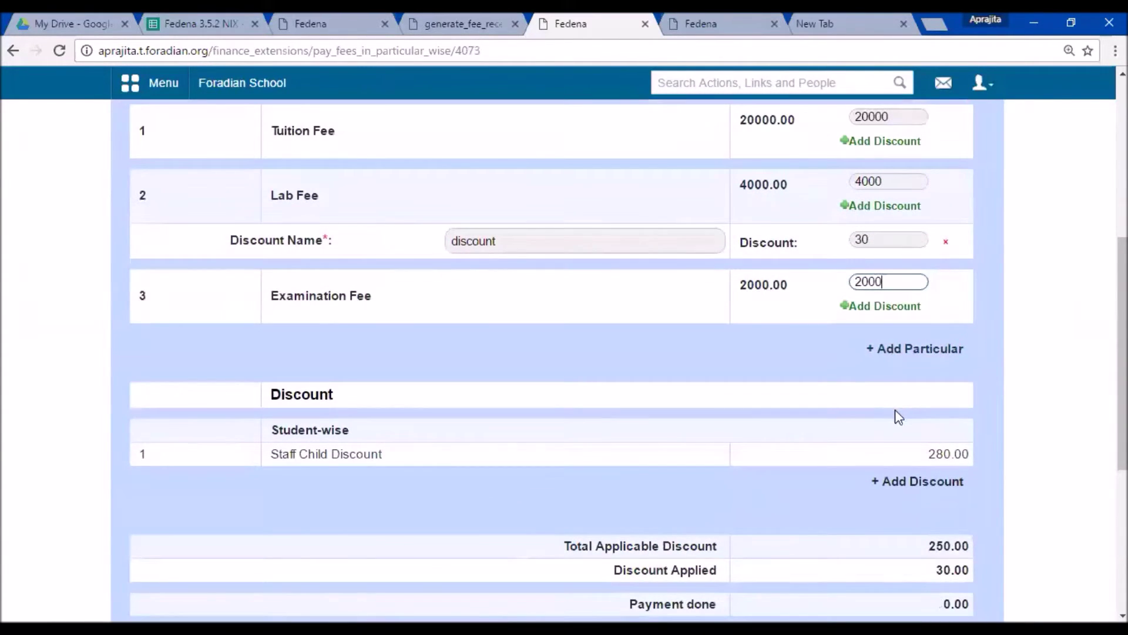
pyautogui.doubleClick(862, 239)
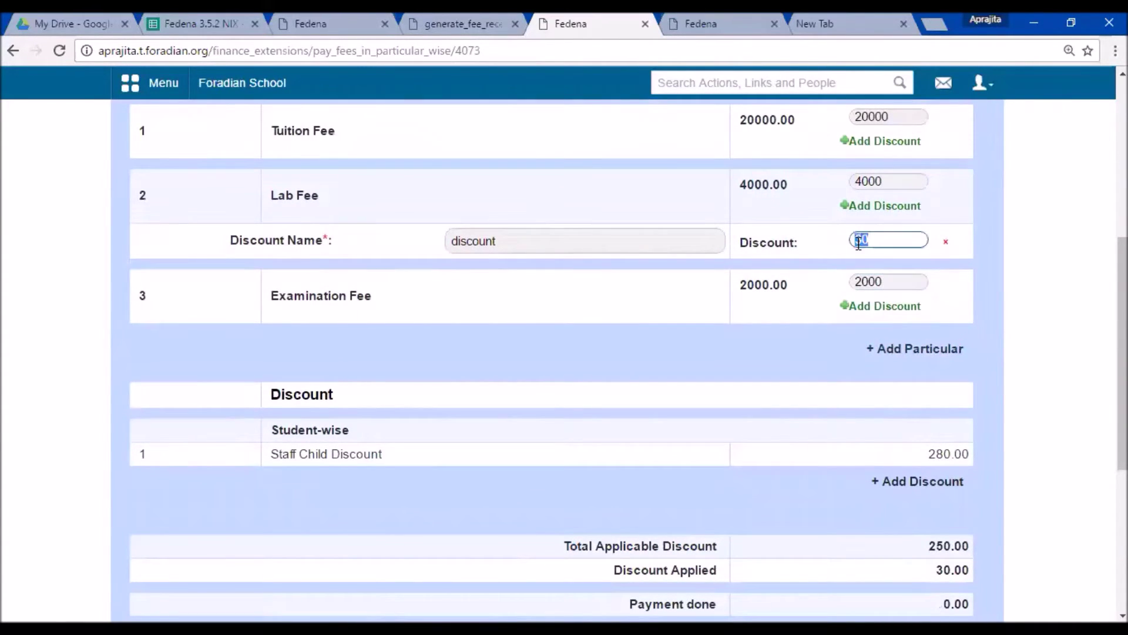
pyautogui.moveTo(924, 457); pyautogui.dragTo(969, 452)
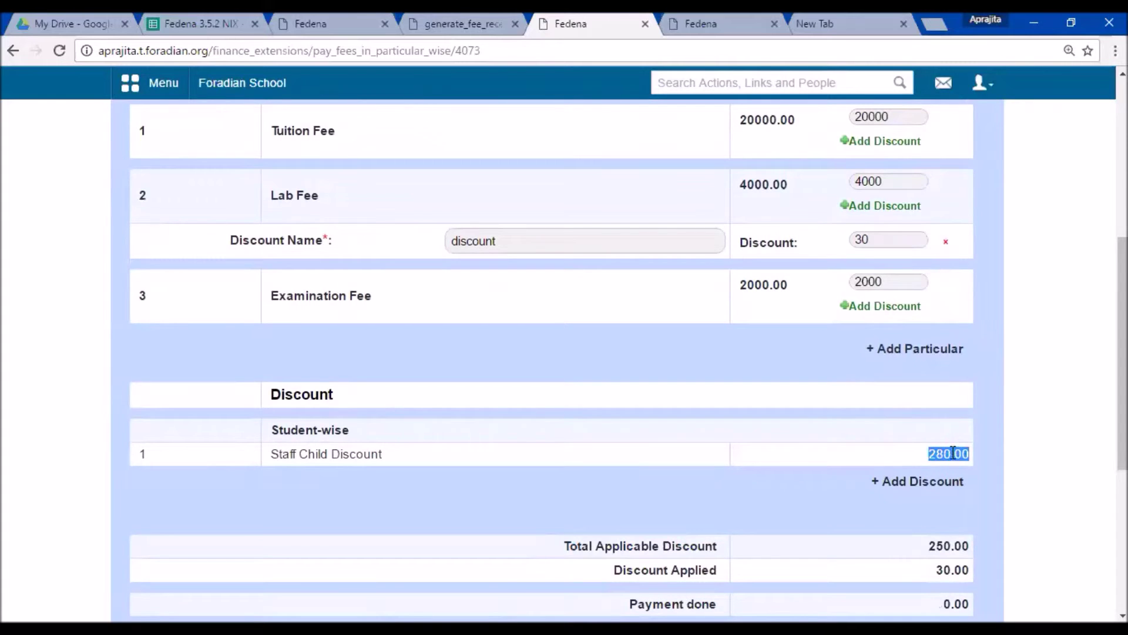
pyautogui.scroll(-2, 918, 438)
pyautogui.click(932, 411)
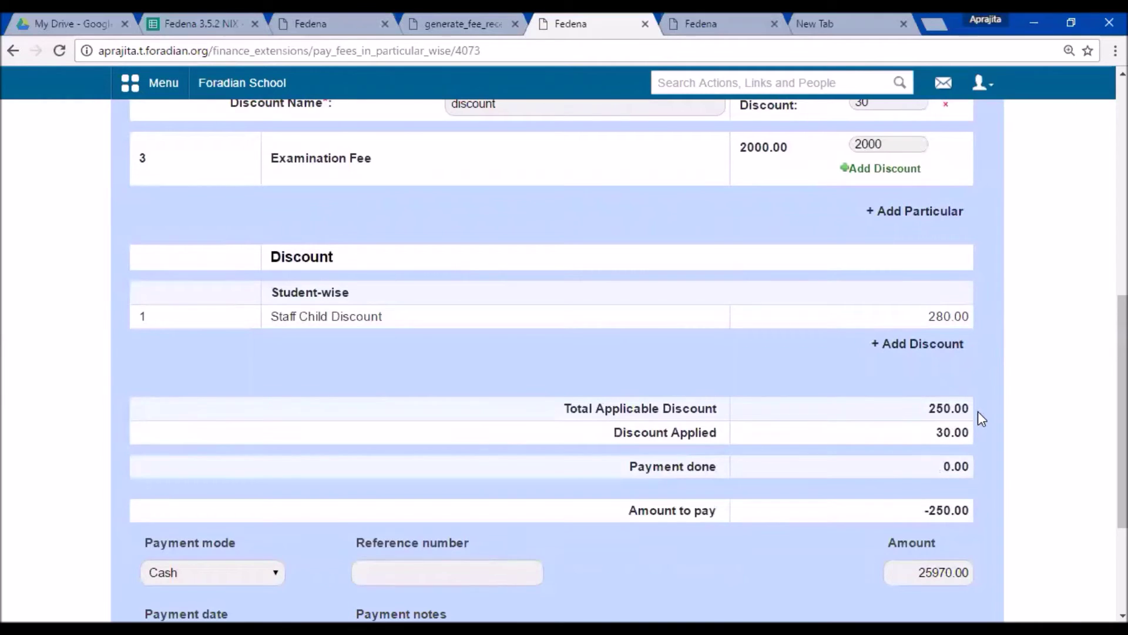
pyautogui.scroll(-4, 978, 423)
pyautogui.scroll(4, 763, 345)
pyautogui.scroll(1, 838, 433)
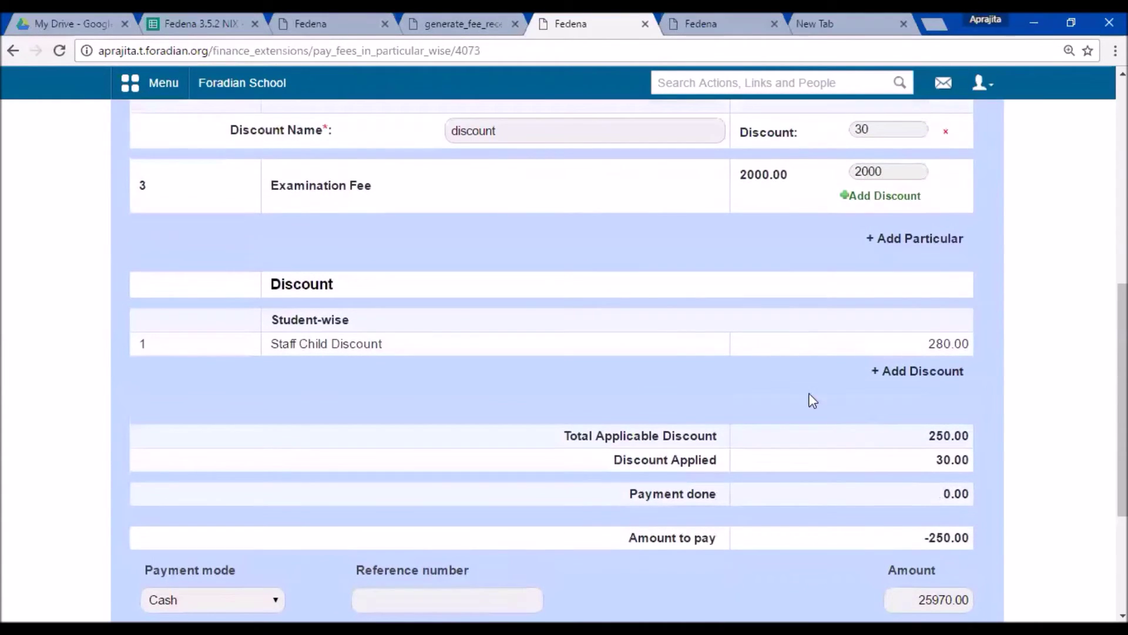
pyautogui.doubleClick(929, 346)
pyautogui.scroll(3, 836, 352)
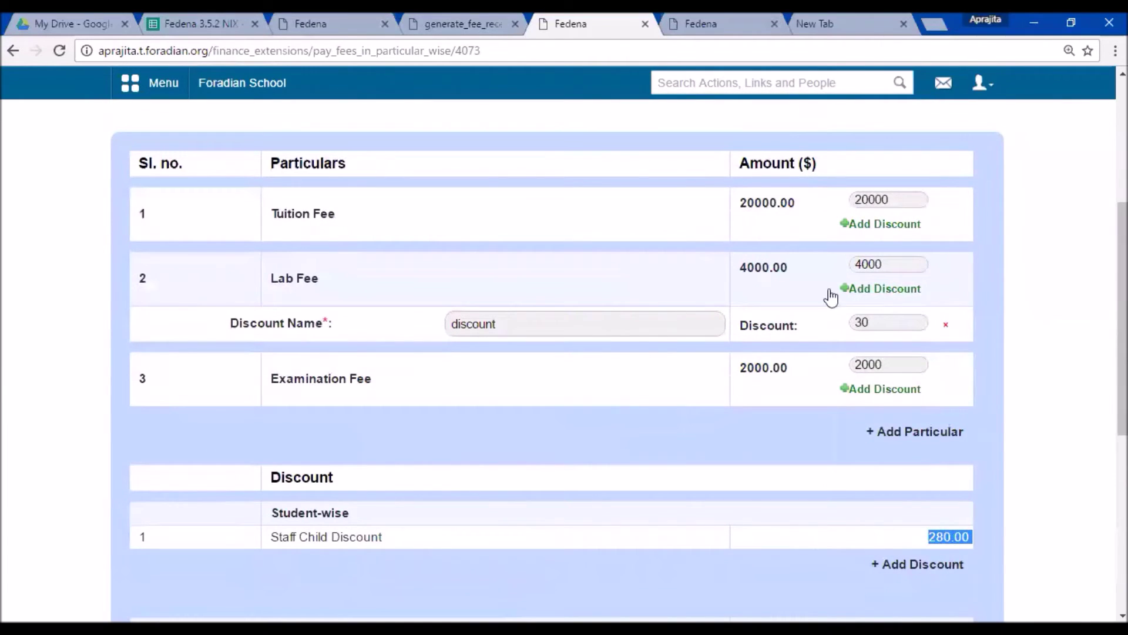
# Add a discount named "discount" with an amount of 250 to the Examination Fee
pyautogui.click(862, 322)
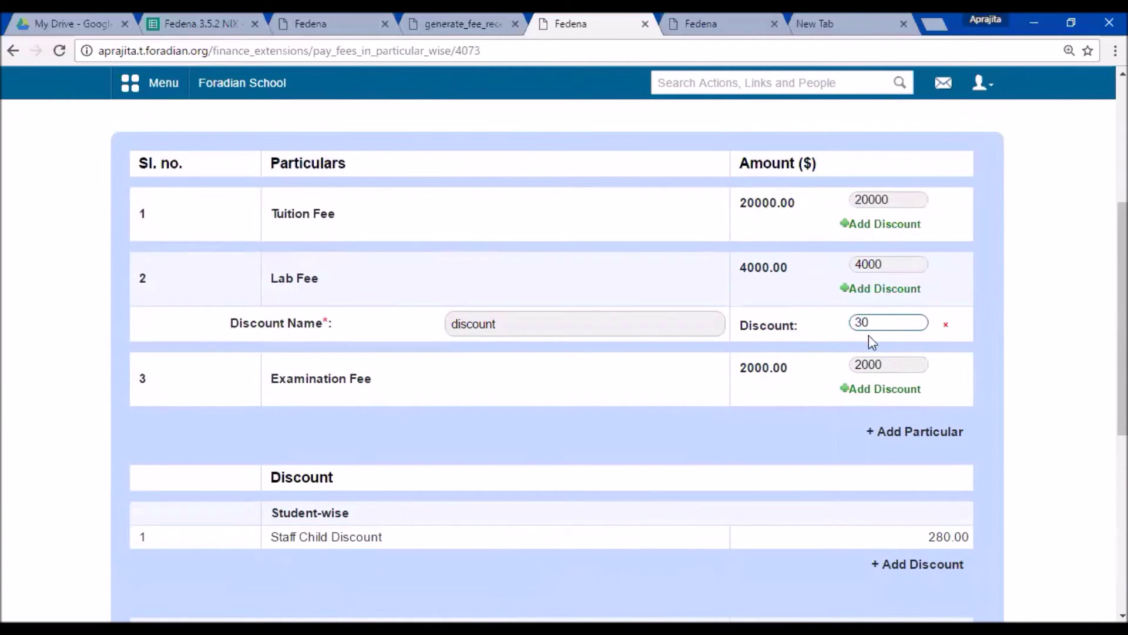
pyautogui.click(882, 388)
pyautogui.click(876, 423)
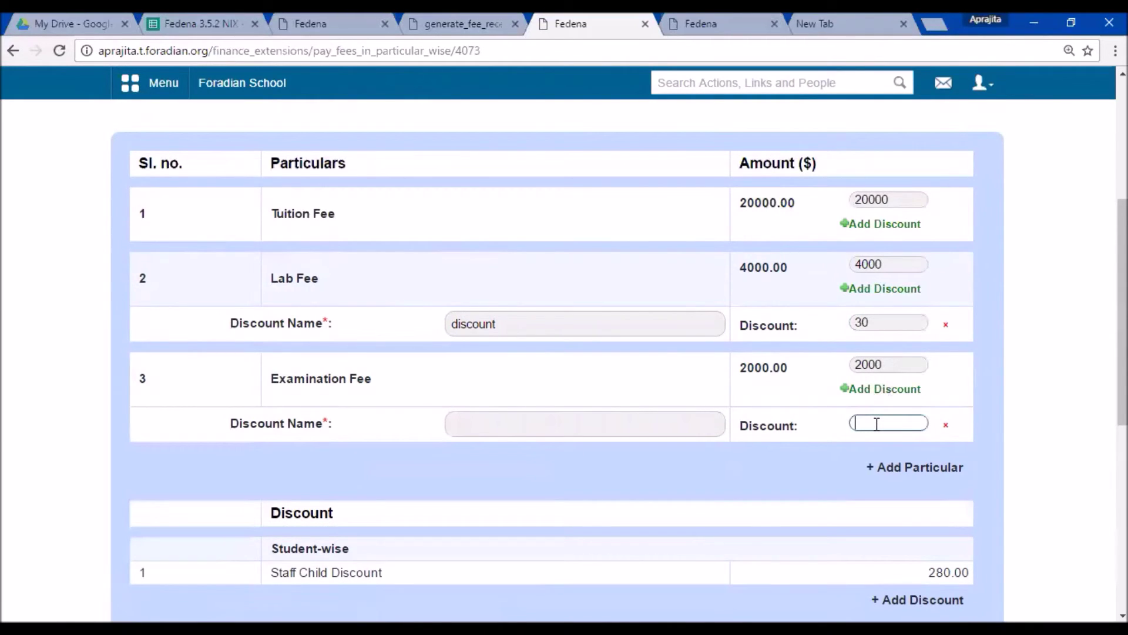
pyautogui.scroll(-1, 879, 428)
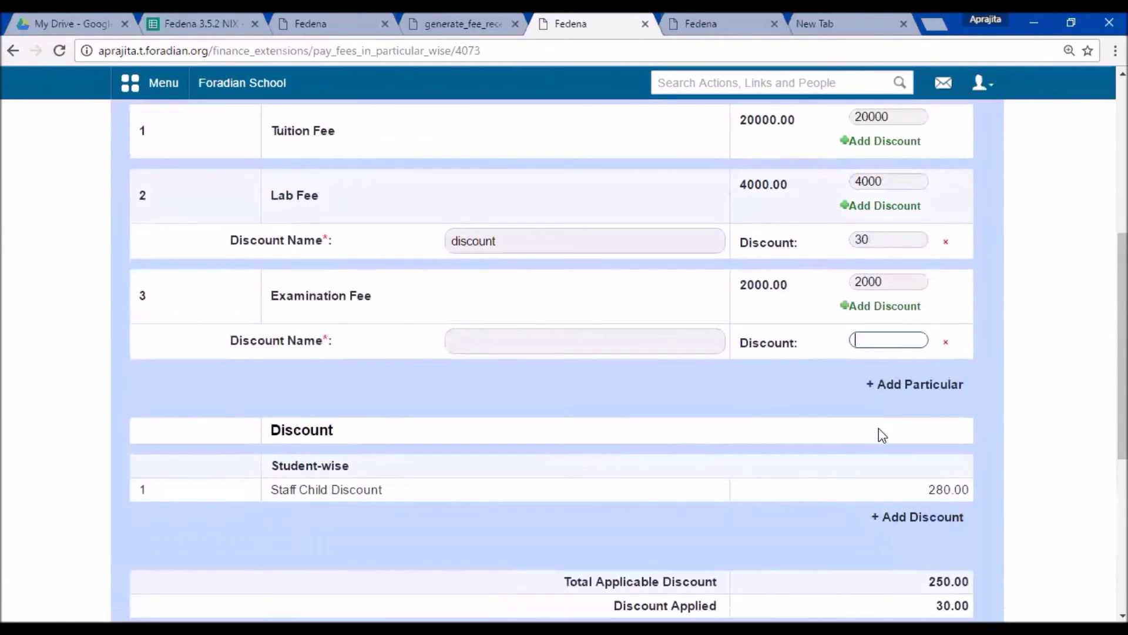
pyautogui.write('250')
pyautogui.click(572, 336)
pyautogui.write('discount')
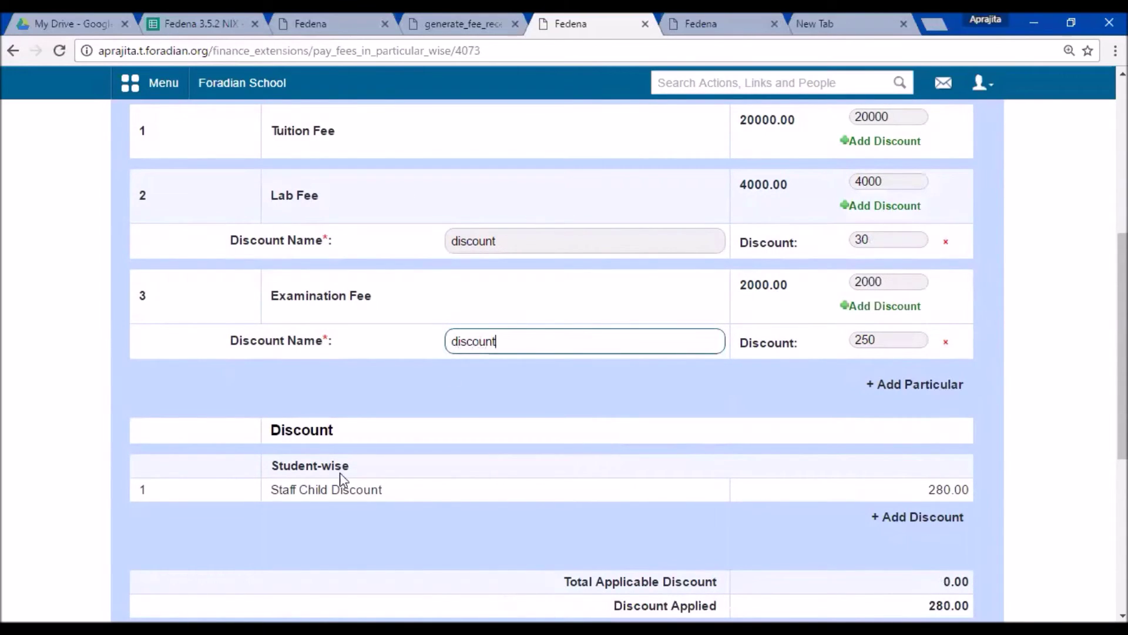
# Check both particular discounts against the Staff Child Discount, and review the amount to pay and the payment amount
pyautogui.moveTo(929, 489); pyautogui.dragTo(969, 488)
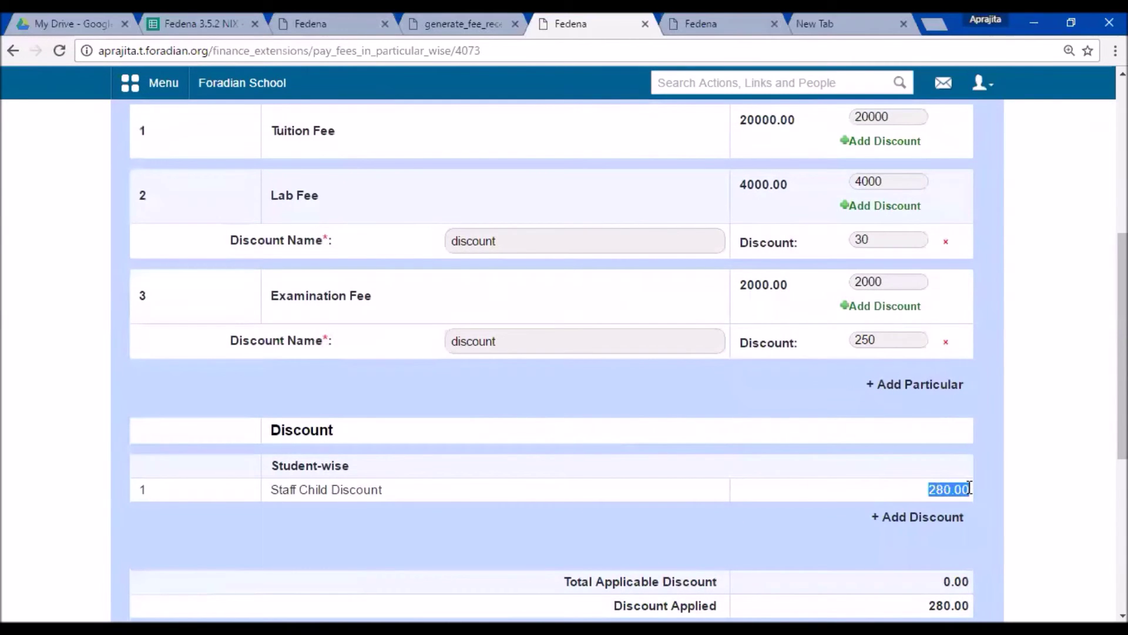
pyautogui.scroll(1, 840, 385)
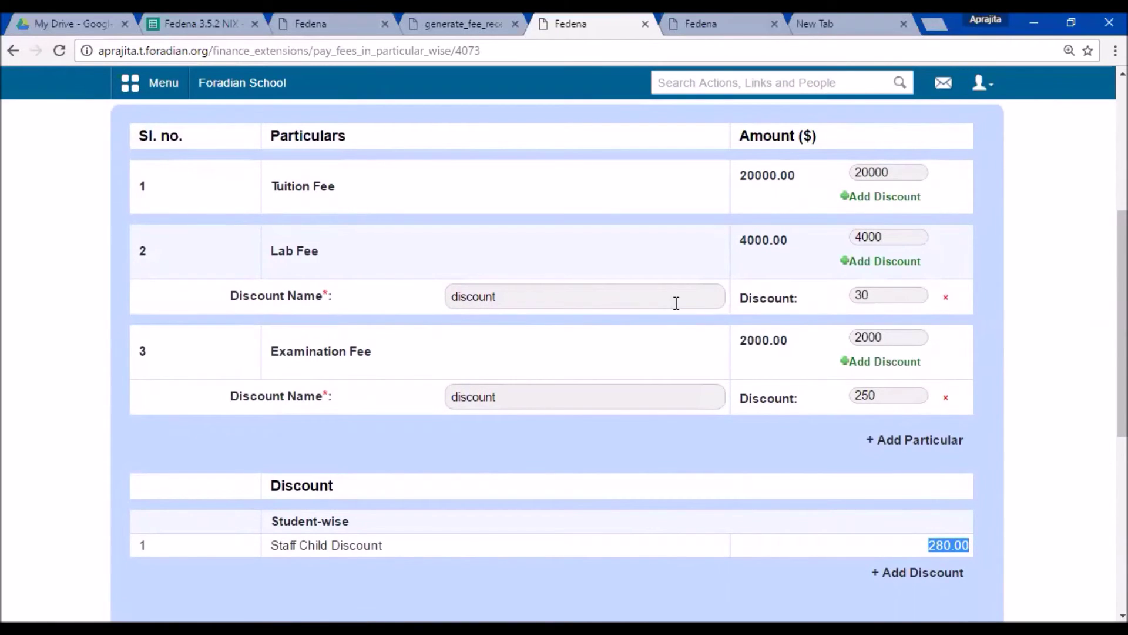
pyautogui.scroll(-1, 658, 307)
pyautogui.click(876, 339)
pyautogui.doubleClick(876, 339)
pyautogui.doubleClick(892, 239)
pyautogui.scroll(-3, 805, 364)
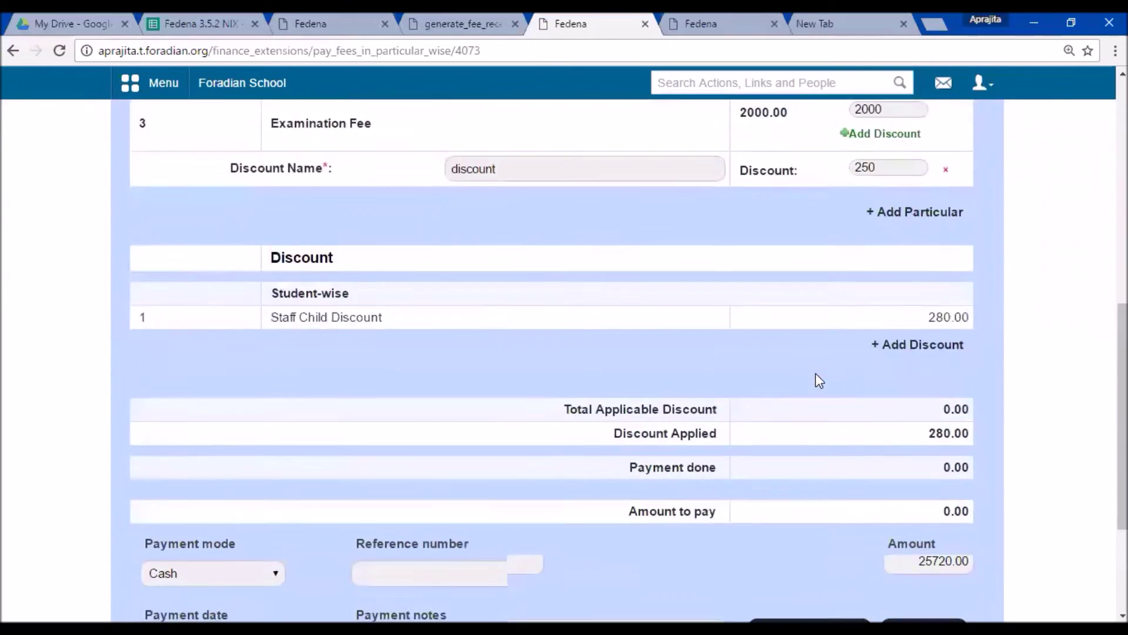
pyautogui.scroll(-3, 815, 380)
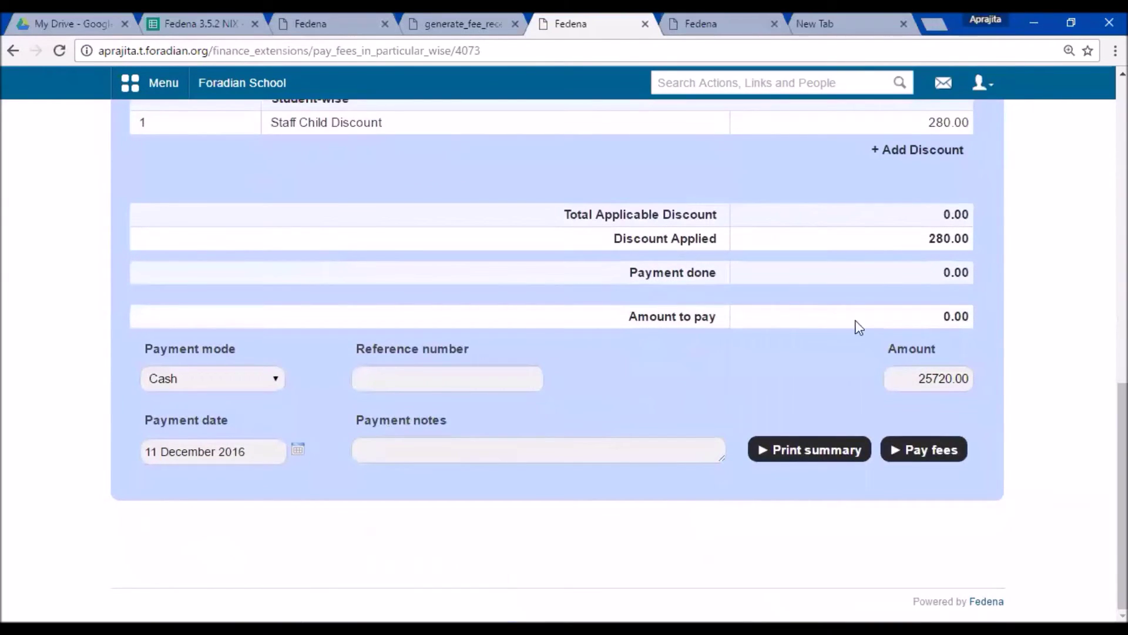
pyautogui.moveTo(933, 317); pyautogui.dragTo(977, 316)
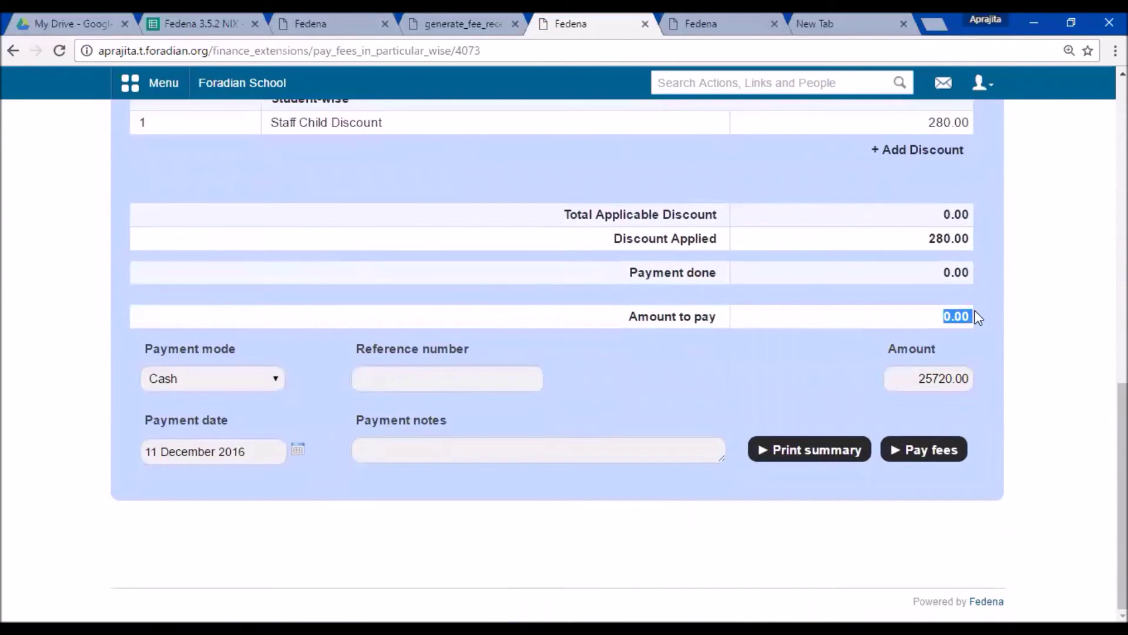
pyautogui.doubleClick(921, 379)
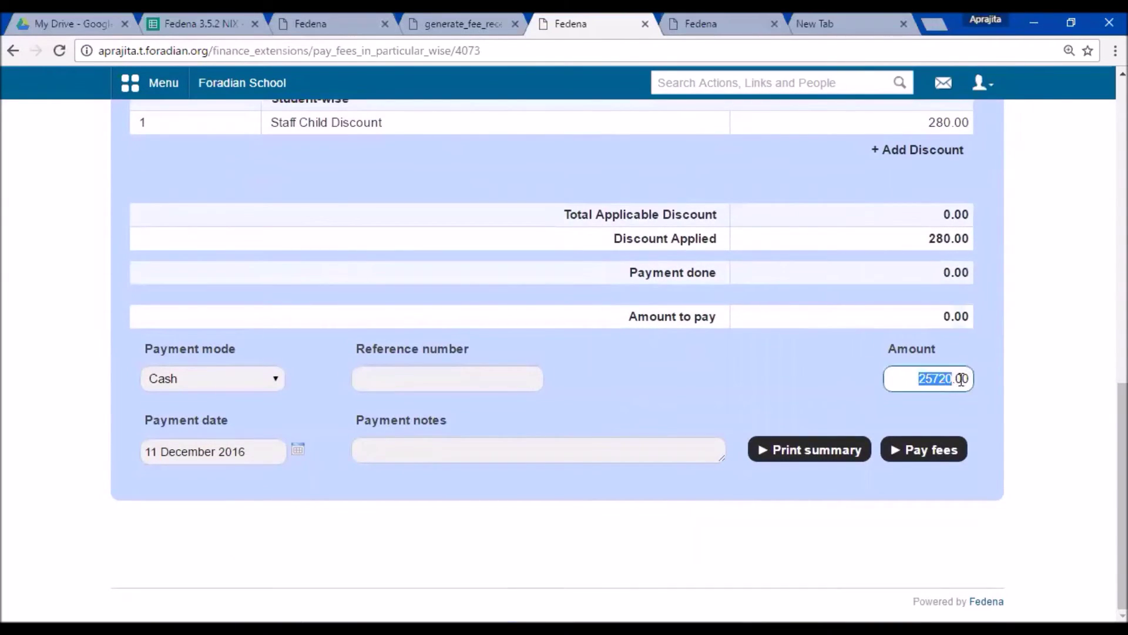
pyautogui.click(207, 377)
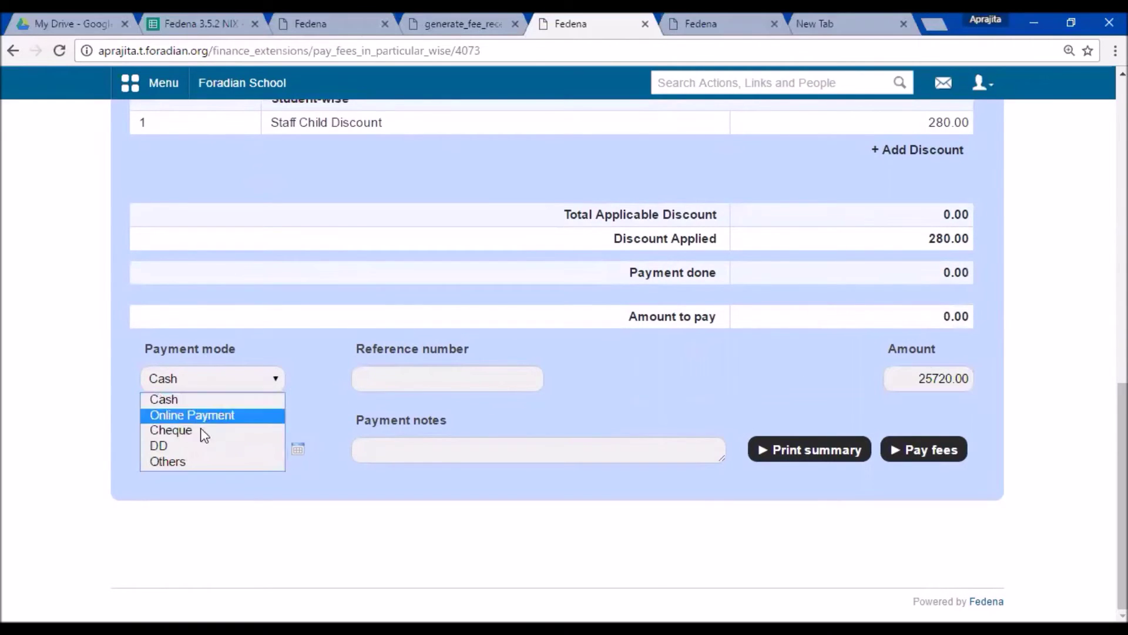
pyautogui.click(194, 459)
pyautogui.click(381, 378)
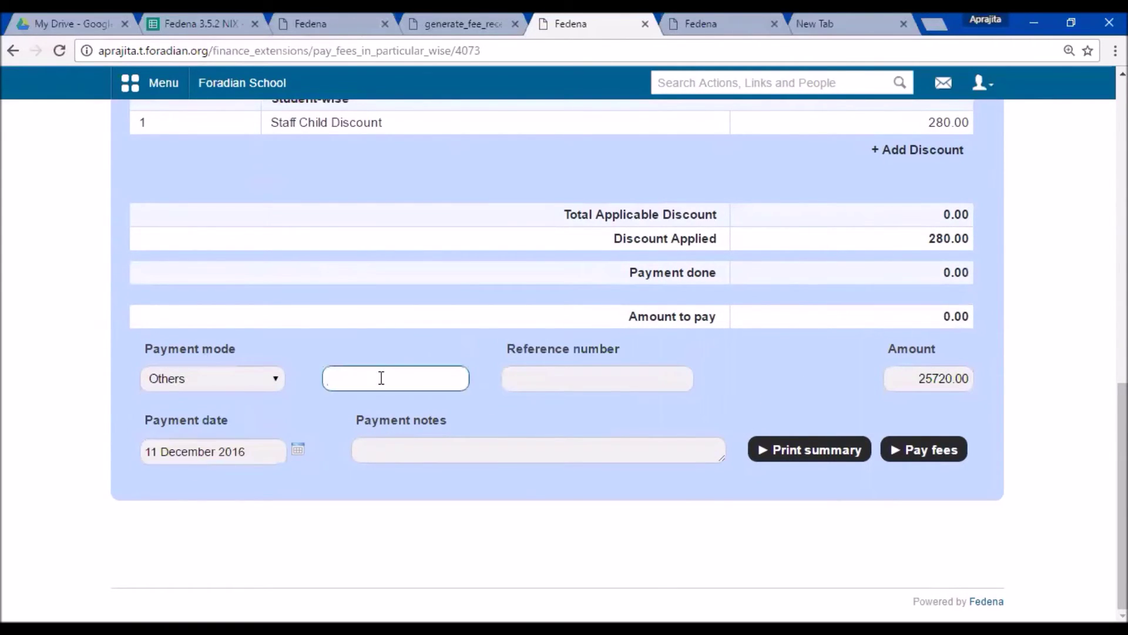
pyautogui.click(253, 378)
pyautogui.click(226, 398)
# Enter the reference number 87, leave the payment notes empty and pay the fees in cash
pyautogui.click(422, 384)
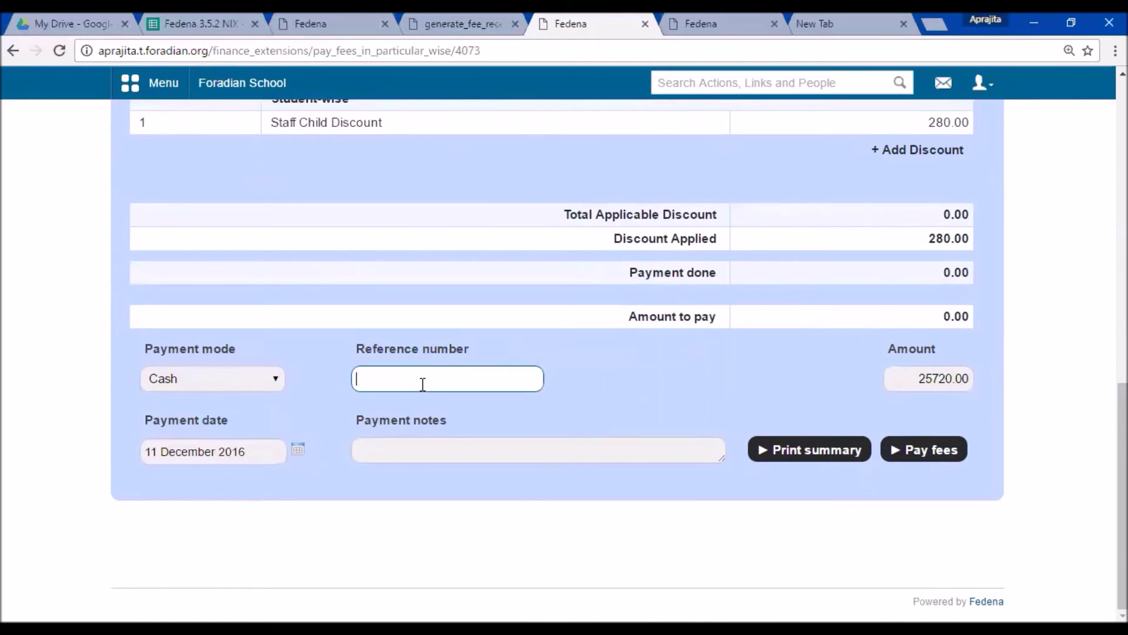
pyautogui.write('87')
pyautogui.click(418, 448)
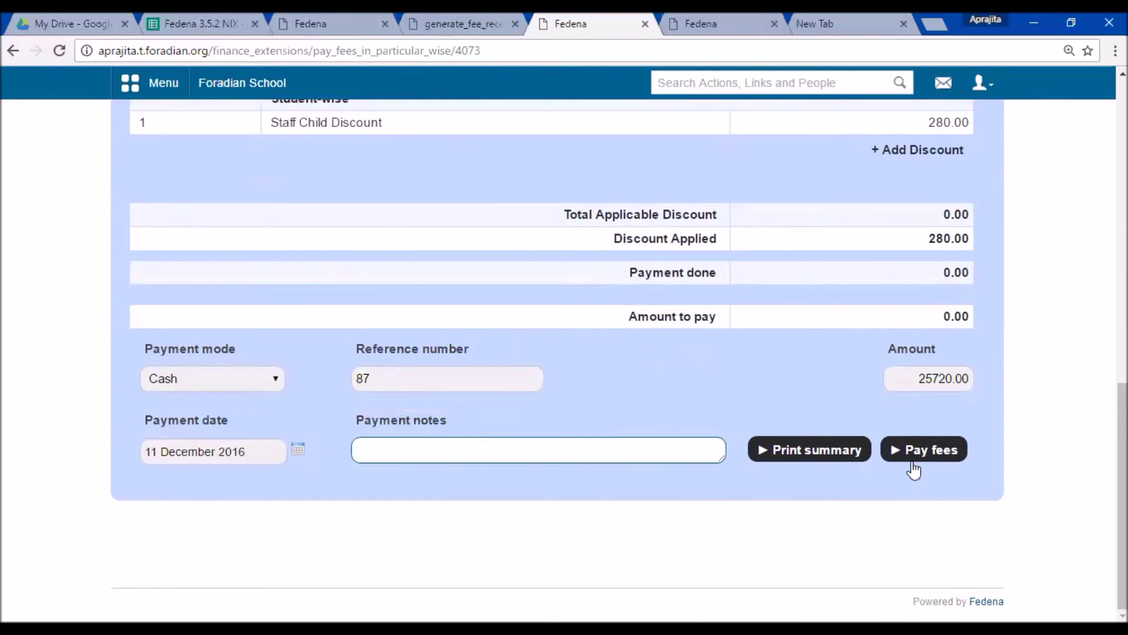
pyautogui.click(916, 449)
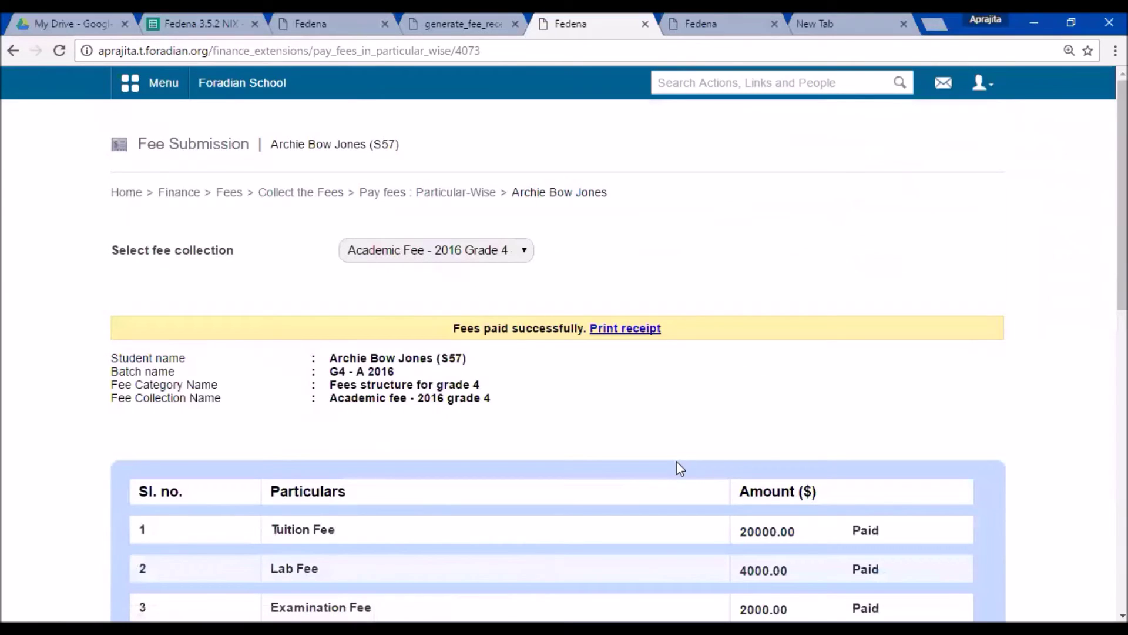
# Review the particular-wise fee receipt in the print preview and close it without printing
pyautogui.click(623, 329)
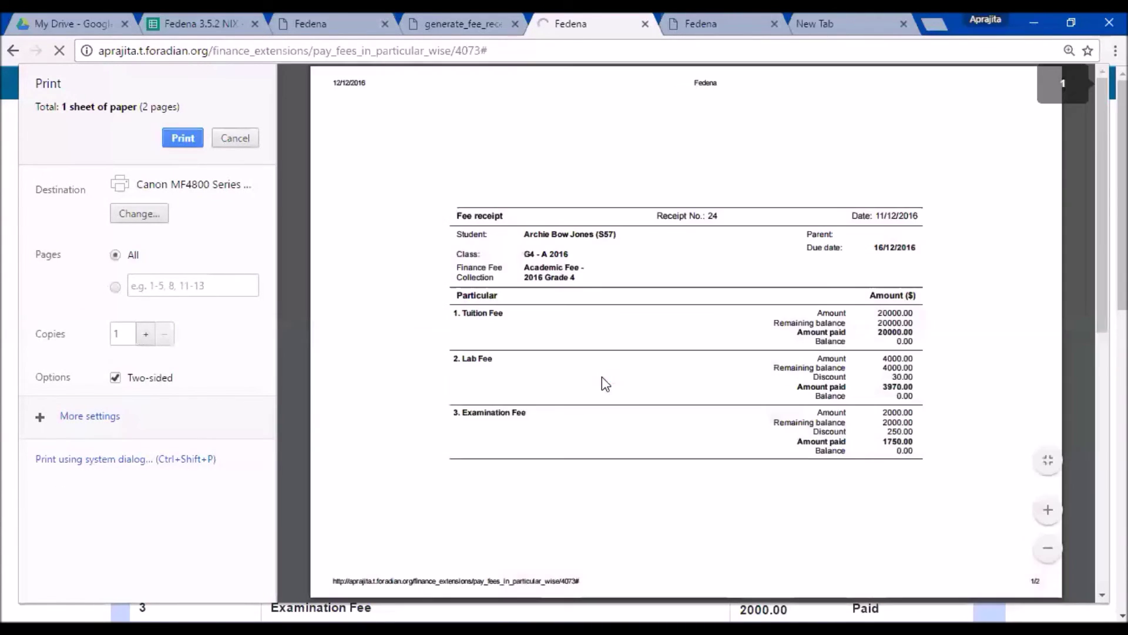
pyautogui.scroll(-3, 605, 379)
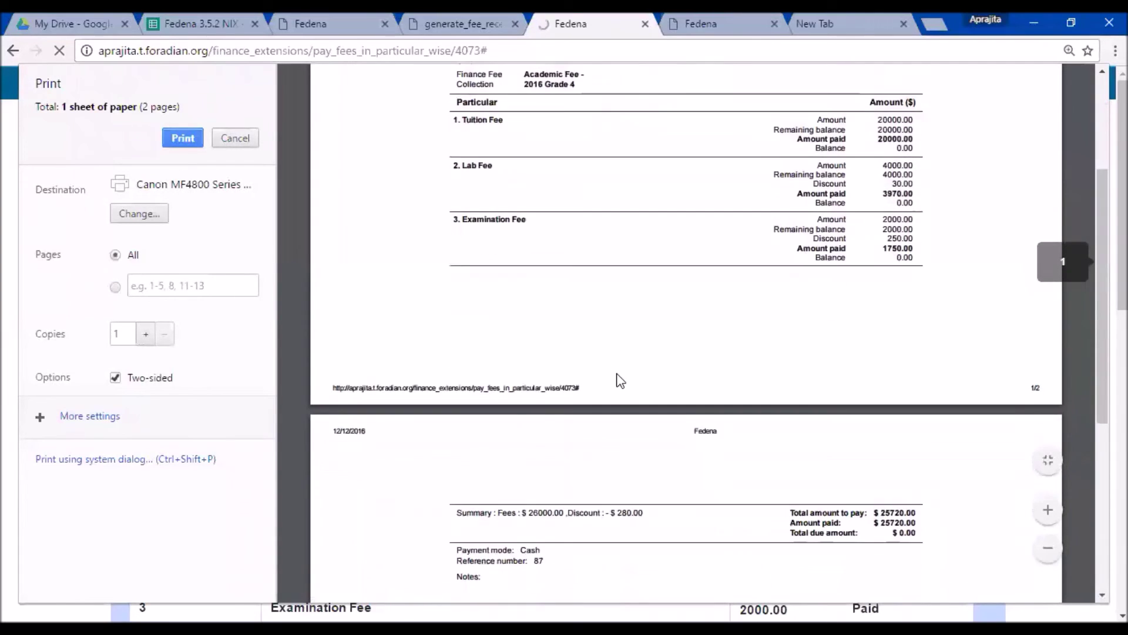
pyautogui.scroll(-3, 621, 381)
pyautogui.scroll(5, 617, 379)
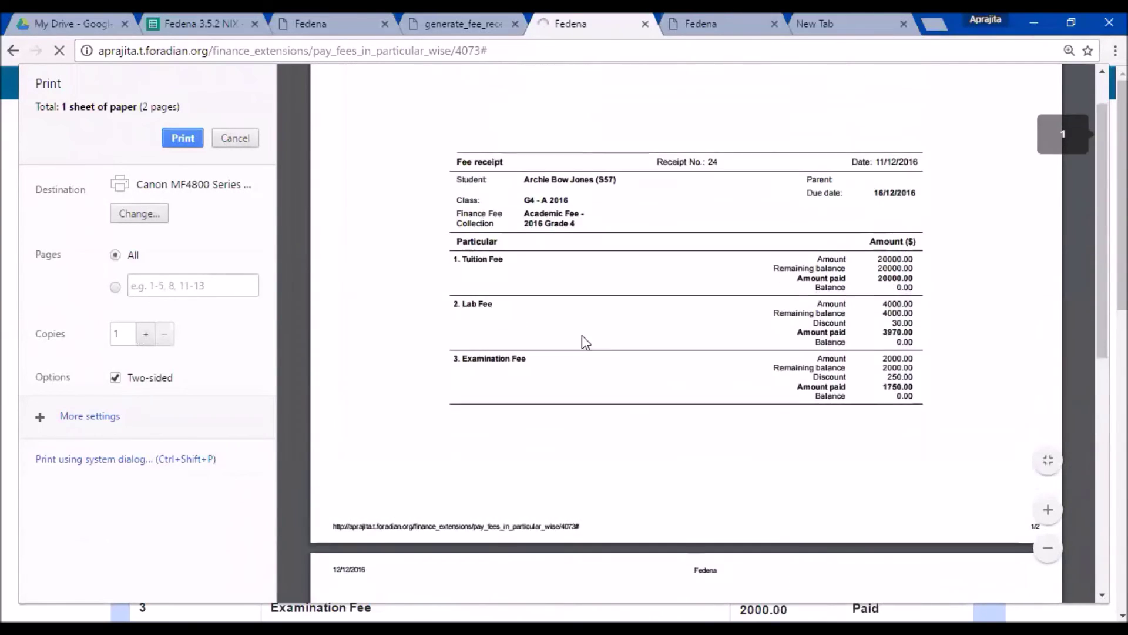
pyautogui.scroll(1, 586, 341)
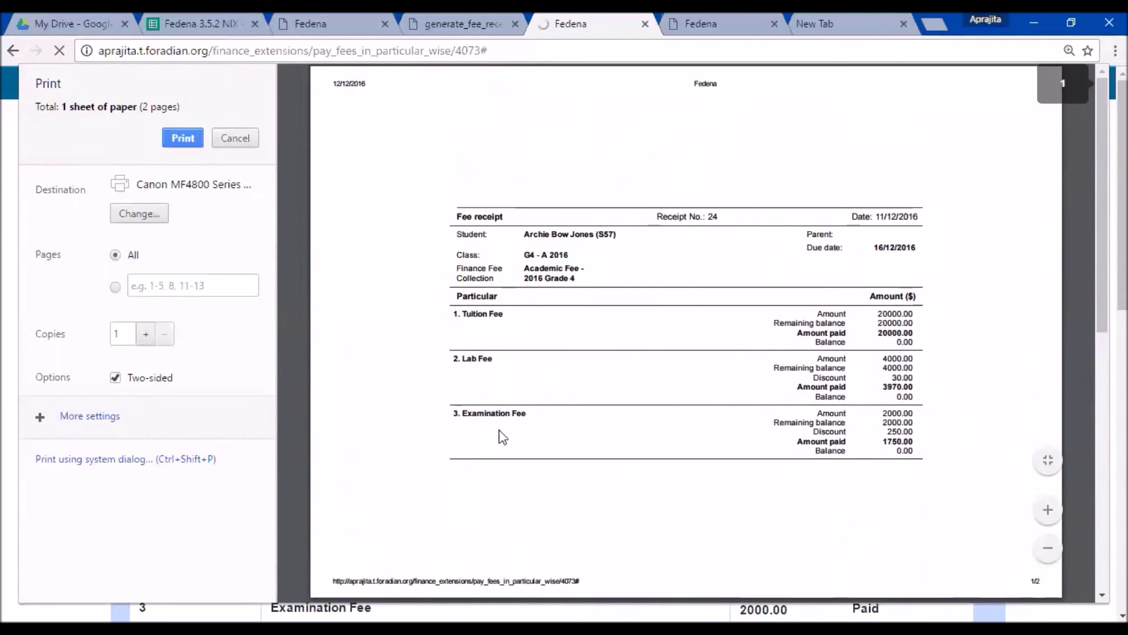
pyautogui.click(237, 139)
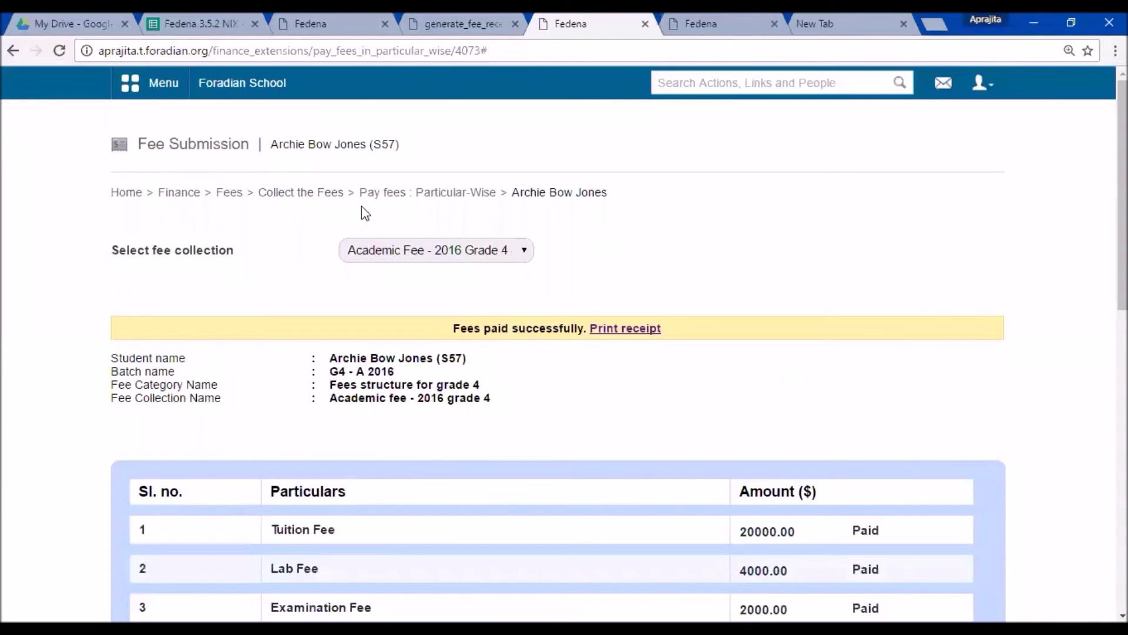
# Return to the Collect the Fees page
pyautogui.click(425, 194)
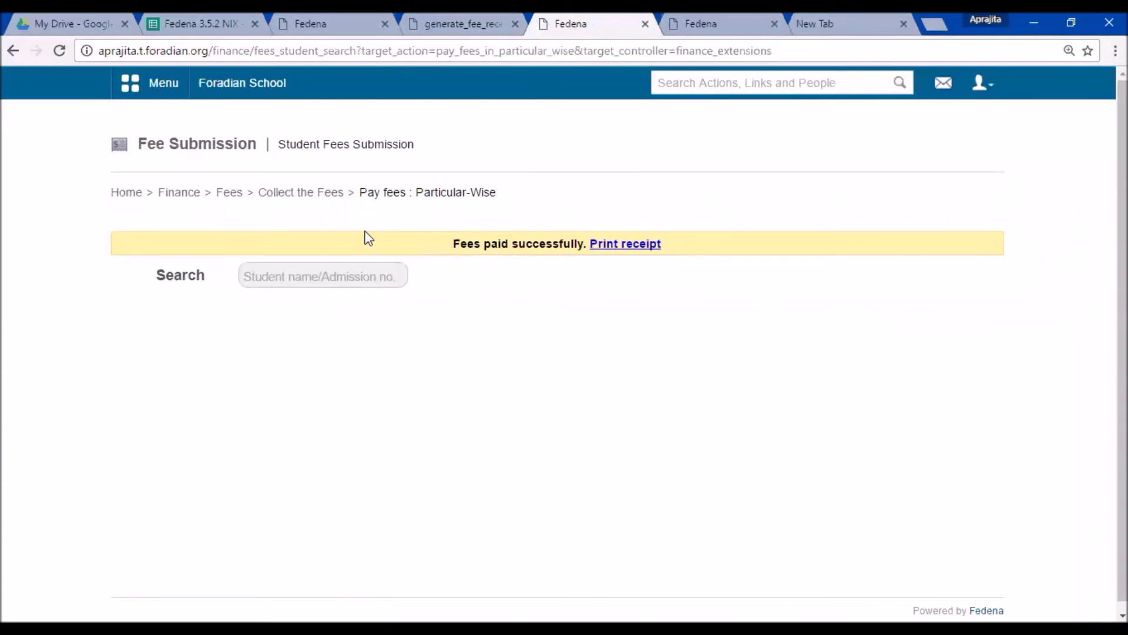
pyautogui.click(315, 194)
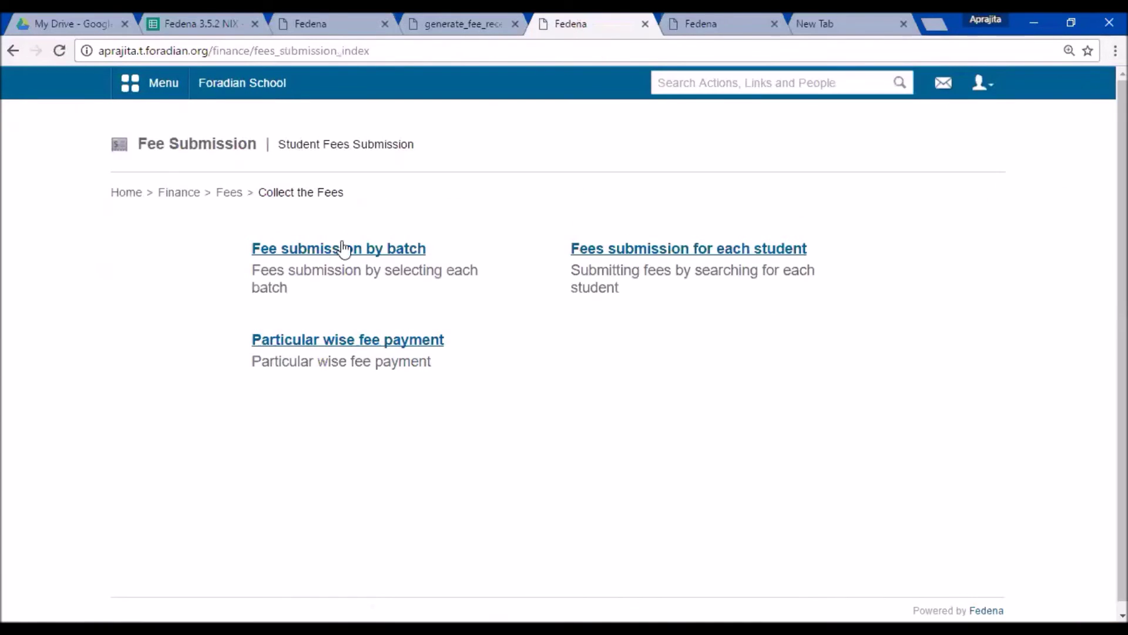